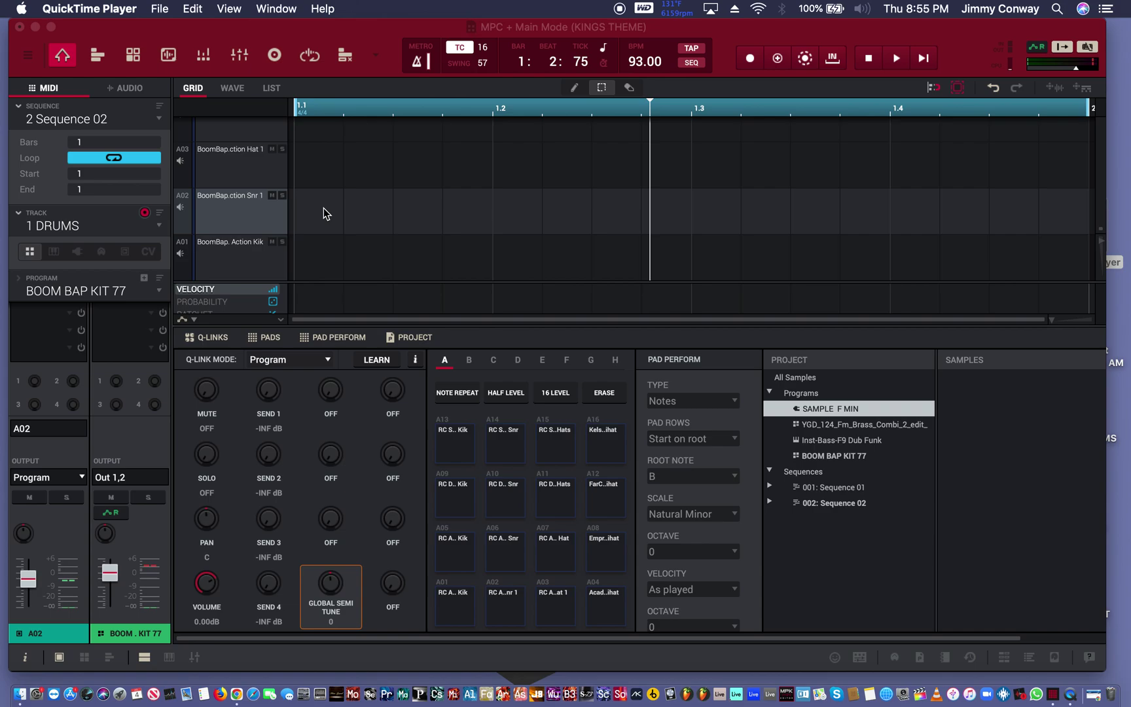
# - Pencil two A03 hi-hats on the first eighths, with the offbeat one at lower velocity
pyautogui.click(318, 174)
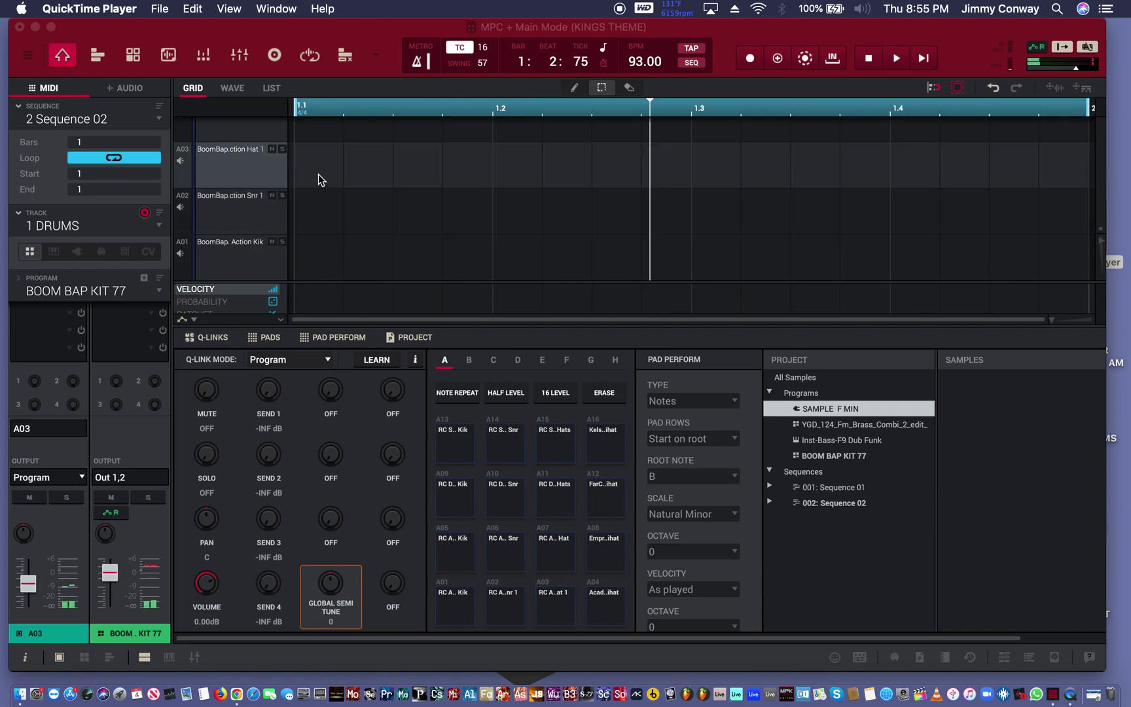
pyautogui.click(315, 168)
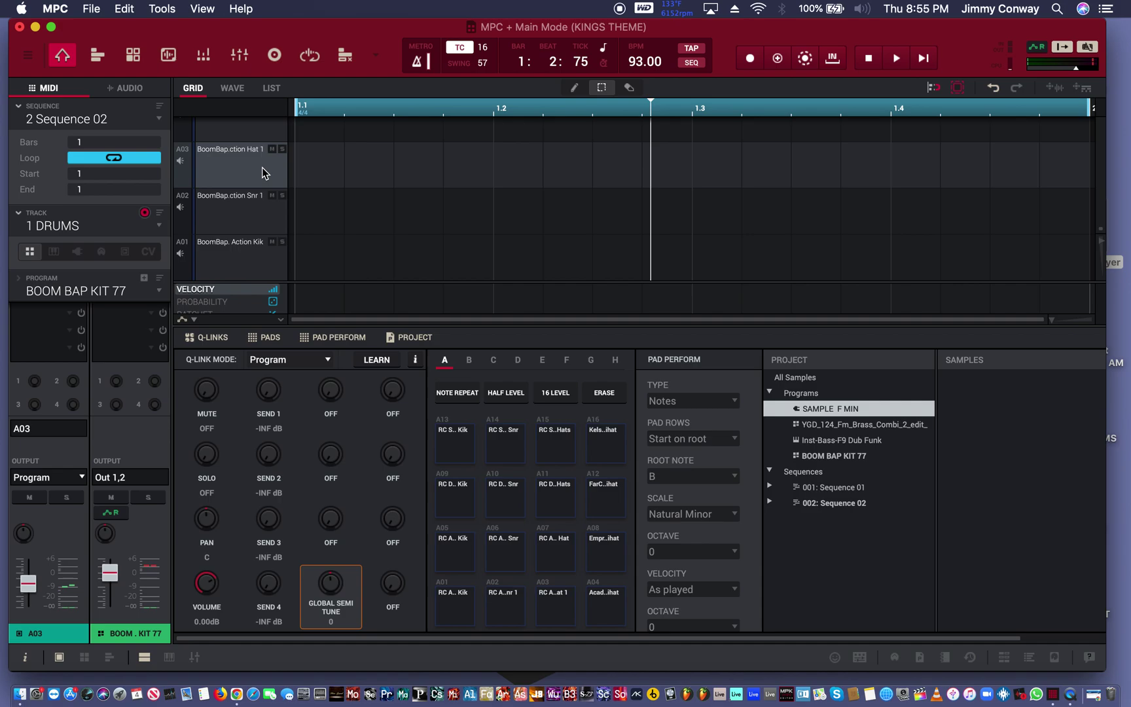
pyautogui.press('d')
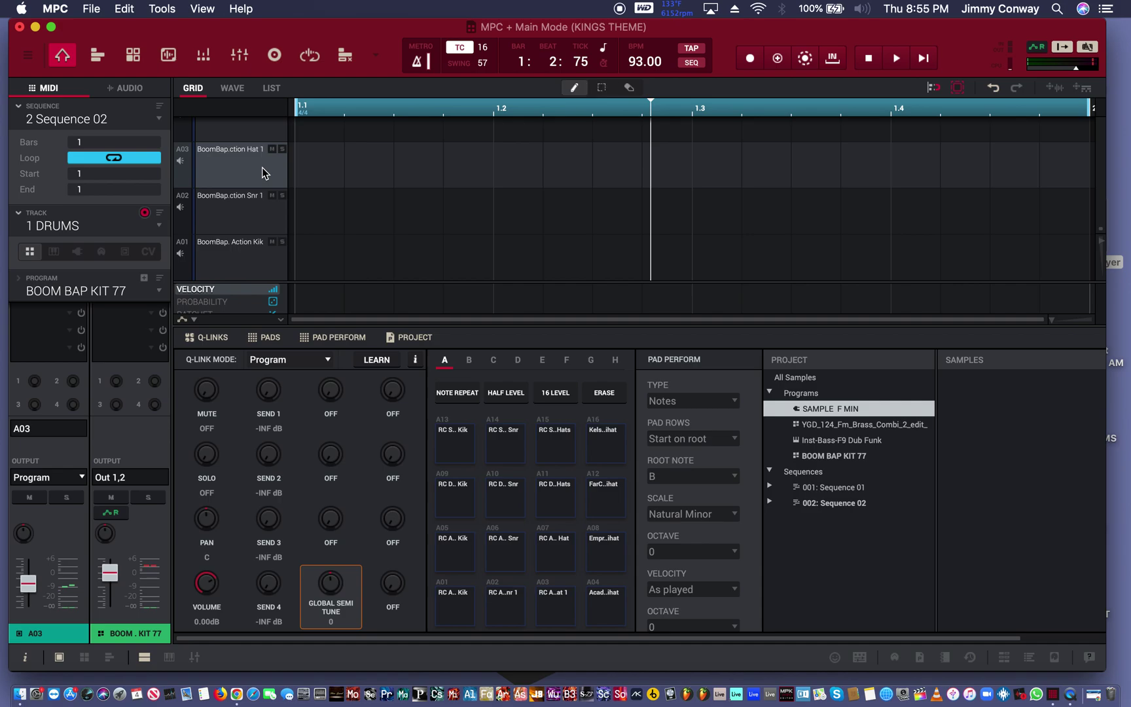
pyautogui.click(324, 163)
pyautogui.click(401, 167)
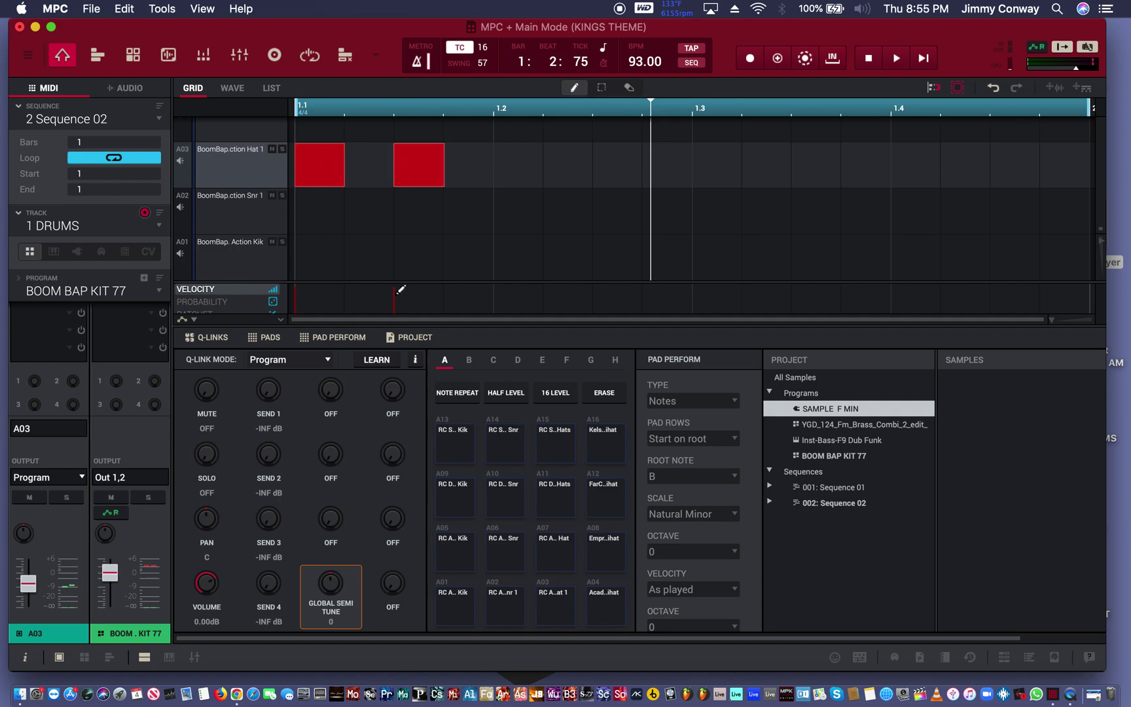
pyautogui.moveTo(401, 288); pyautogui.dragTo(392, 299)
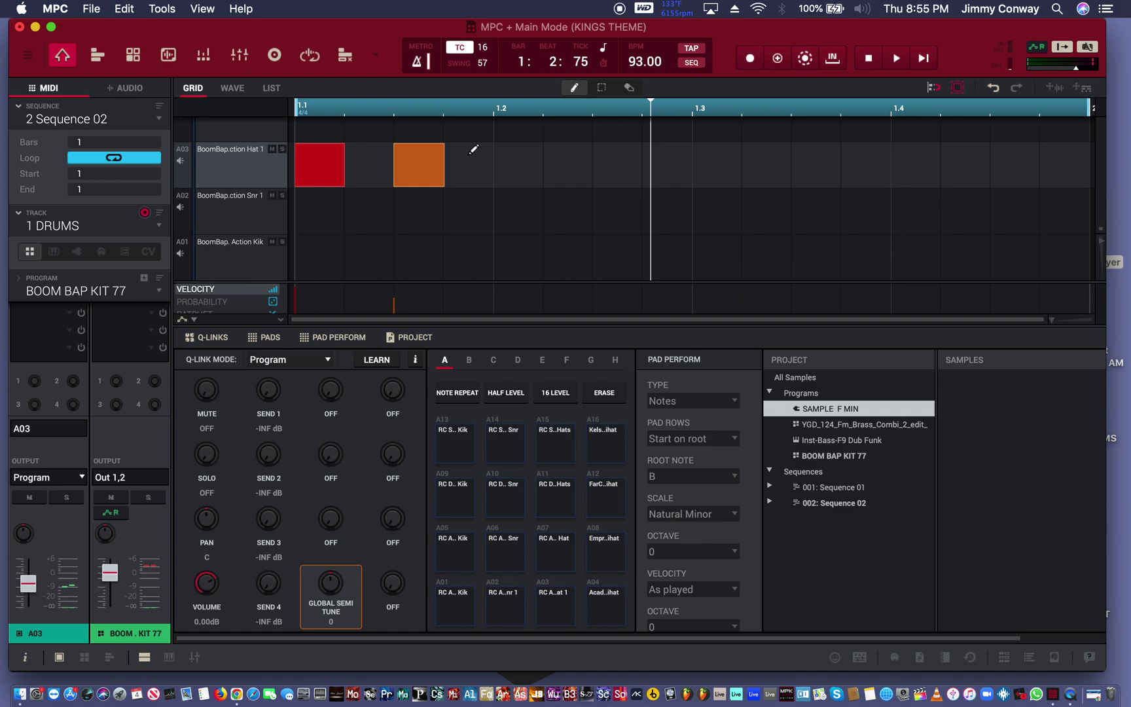
# - Select the hi-hat notes and copy them across the bar to make eight eighth notes
pyautogui.press('e')
pyautogui.press('super+a')
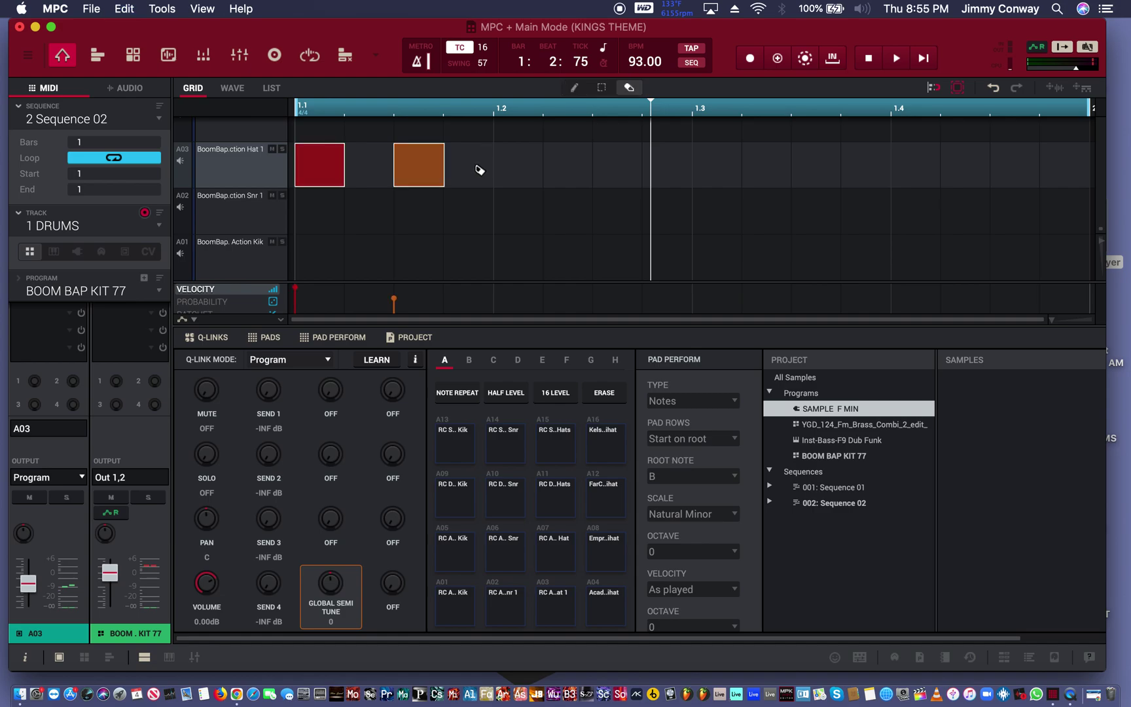
pyautogui.press('d')
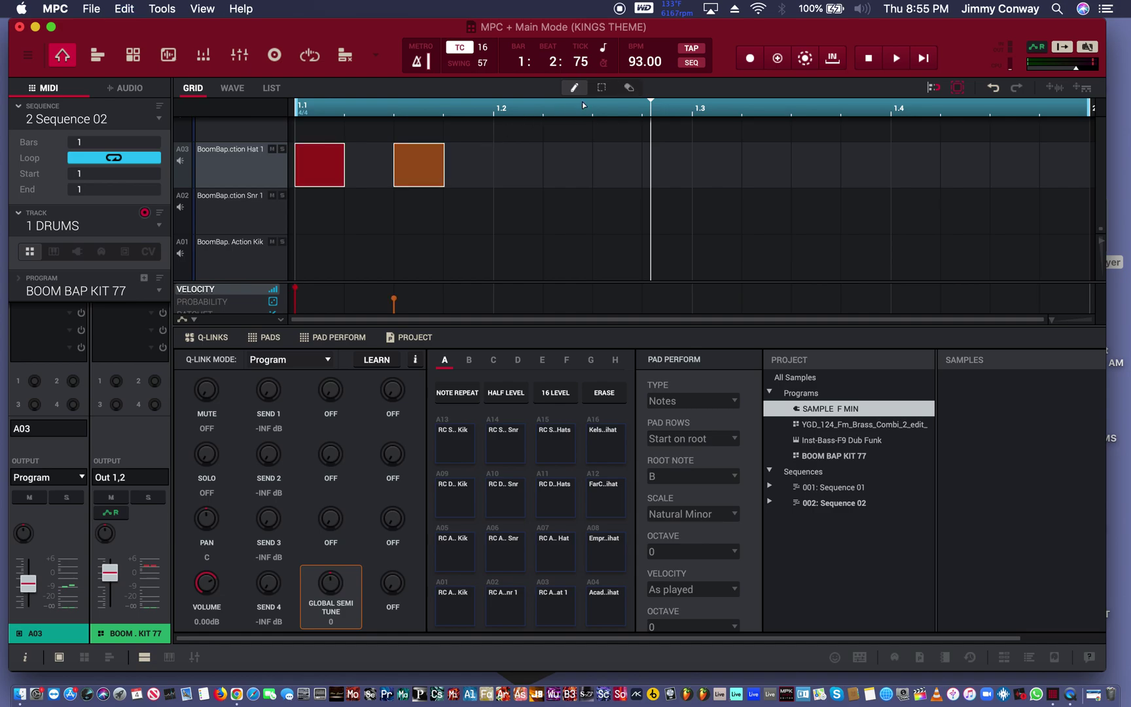
pyautogui.press('s')
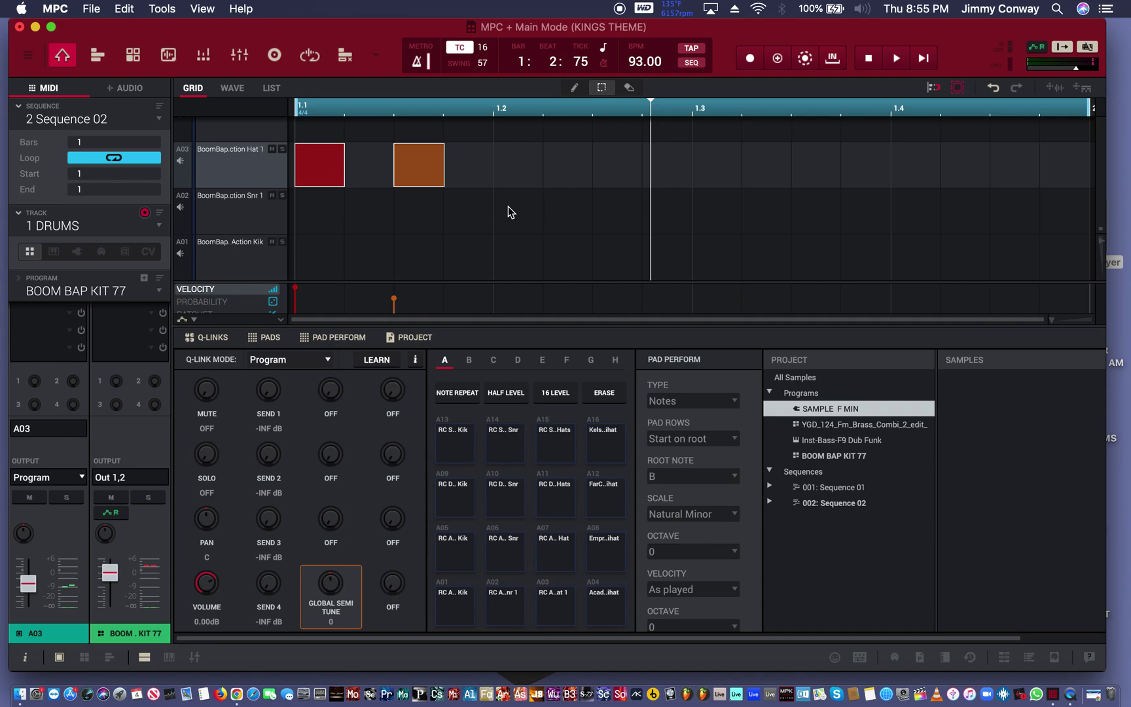
pyautogui.moveTo(508, 206); pyautogui.dragTo(517, 177)
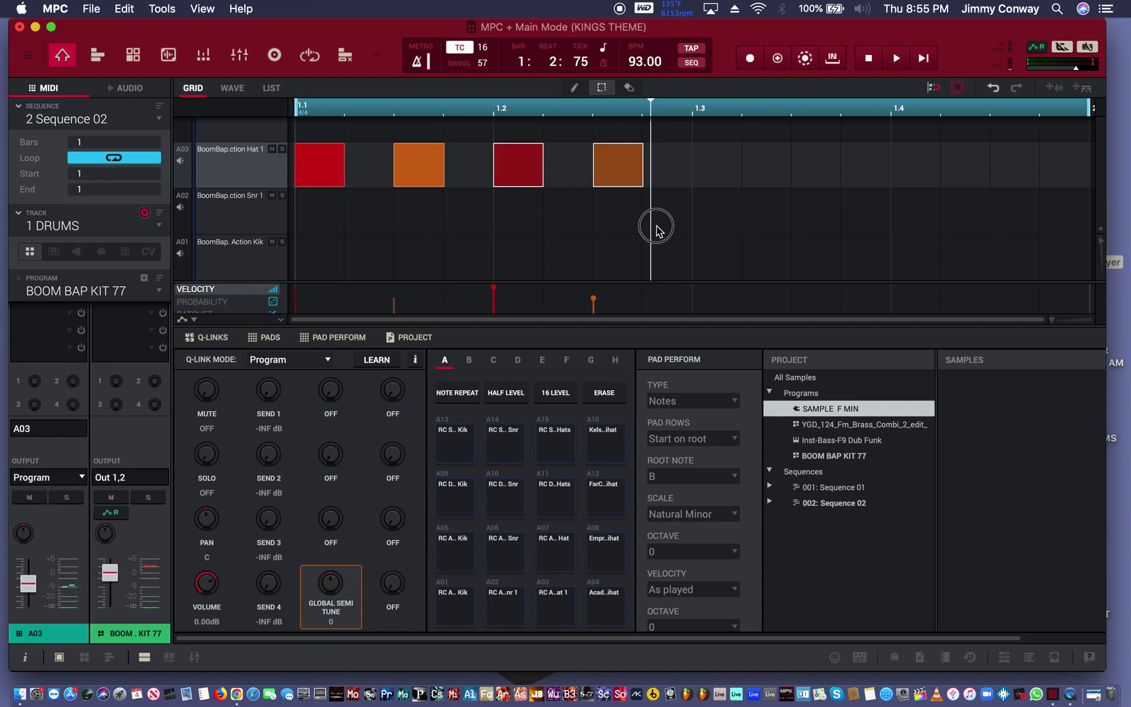
pyautogui.moveTo(657, 229); pyautogui.dragTo(242, 134)
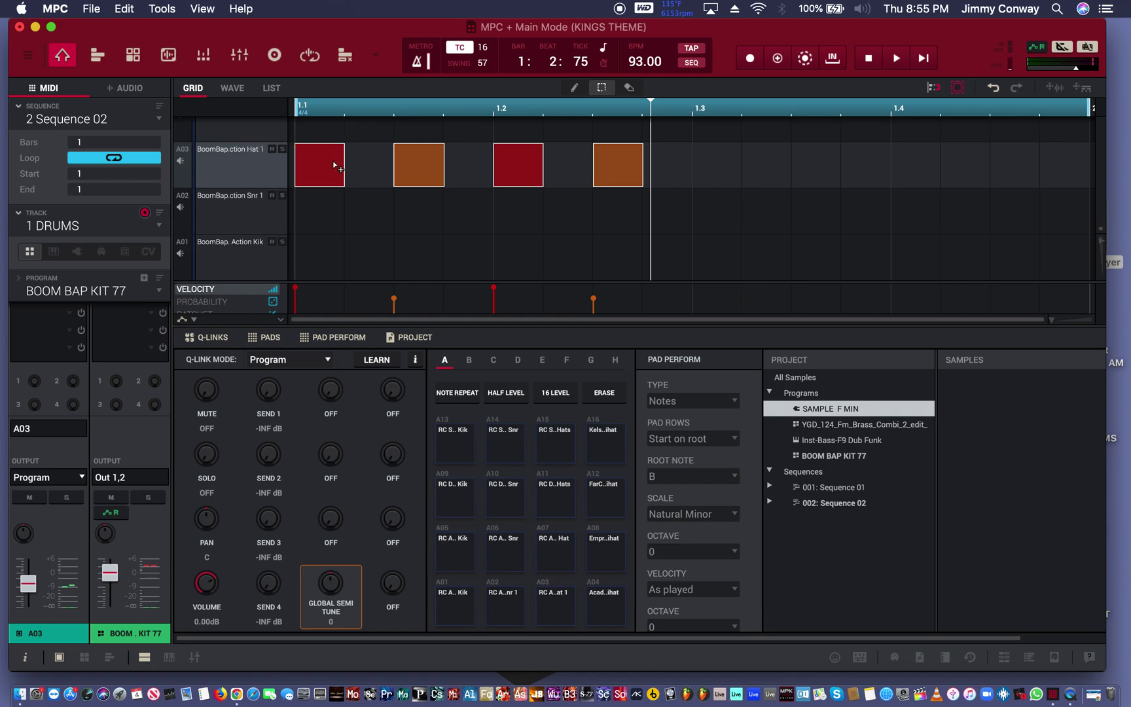
pyautogui.moveTo(324, 165); pyautogui.dragTo(694, 184)
# - Play the loop back to hear the hi-hats, restarting from the top
pyautogui.press('space')
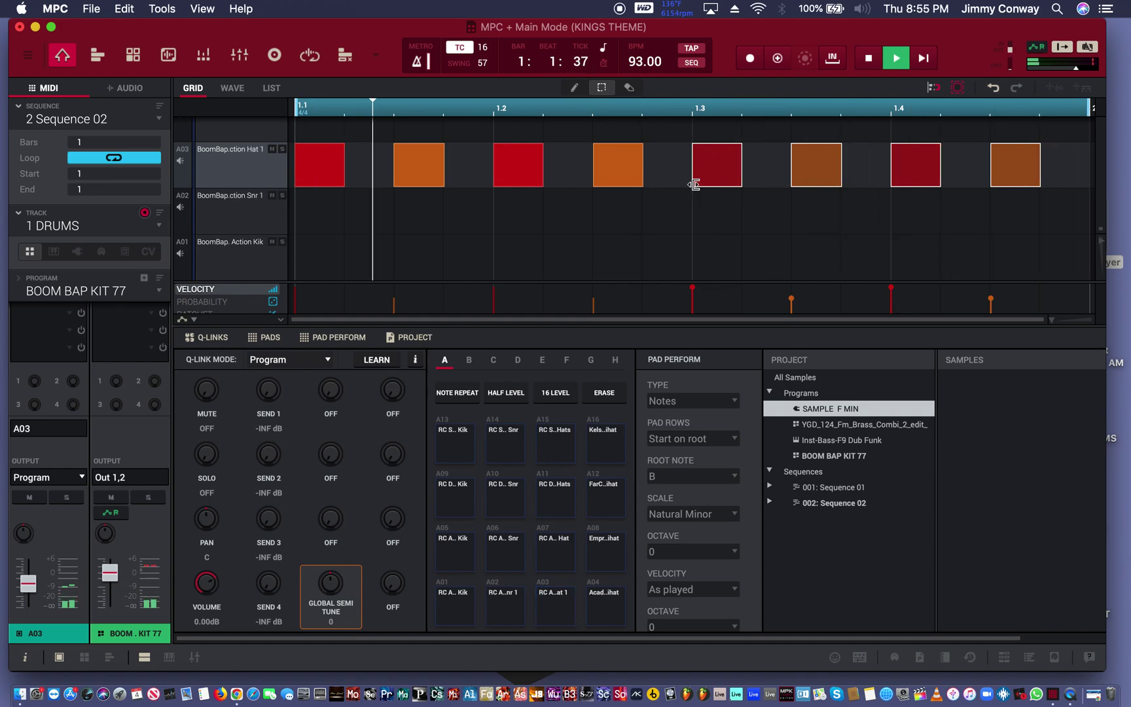
pyautogui.press('space')
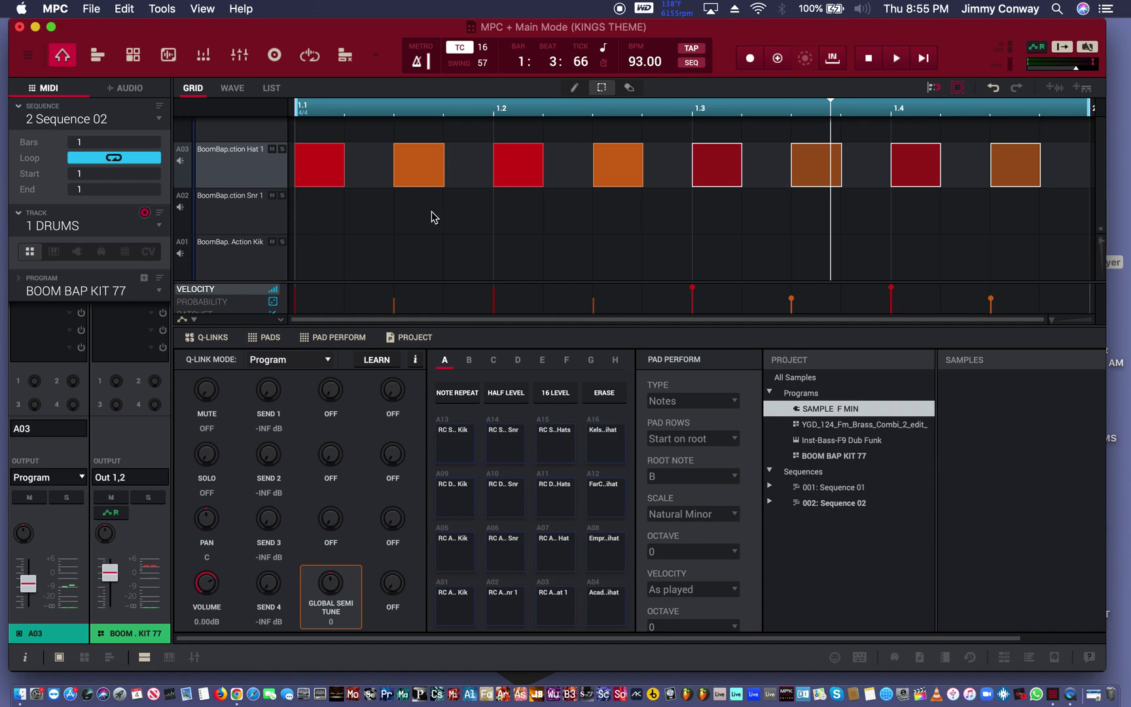
pyautogui.press('space')
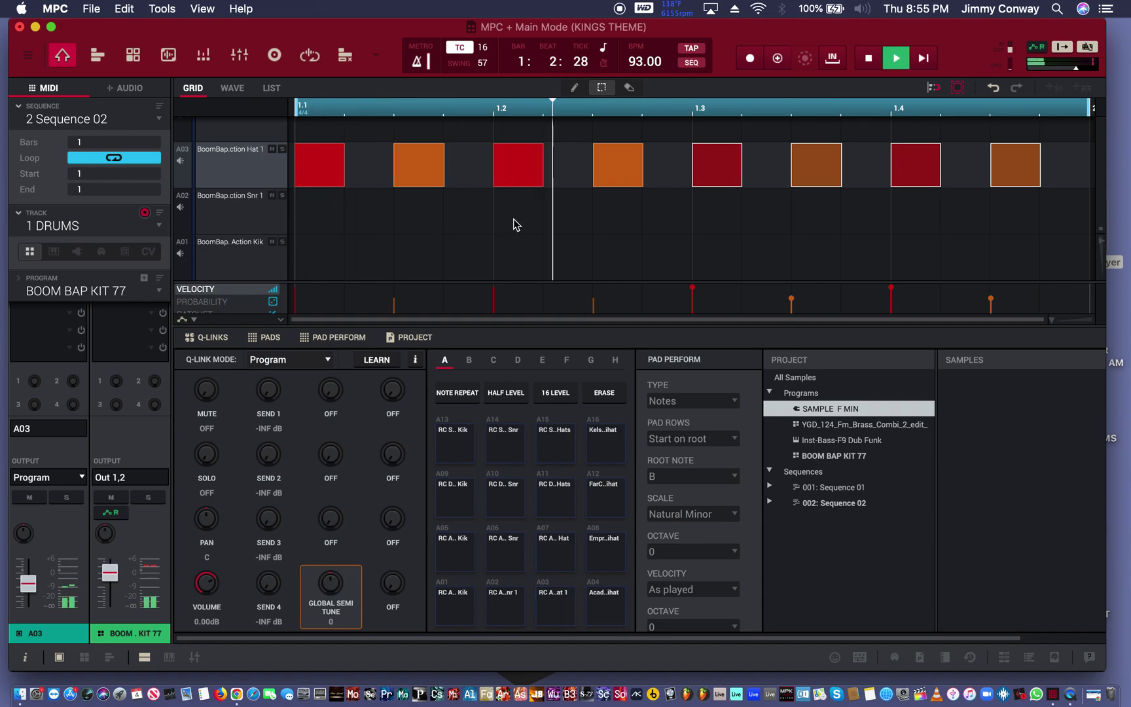
# - Draw snare hits on beats 2 and 4 (1.2 and 1.4)
pyautogui.press('b')
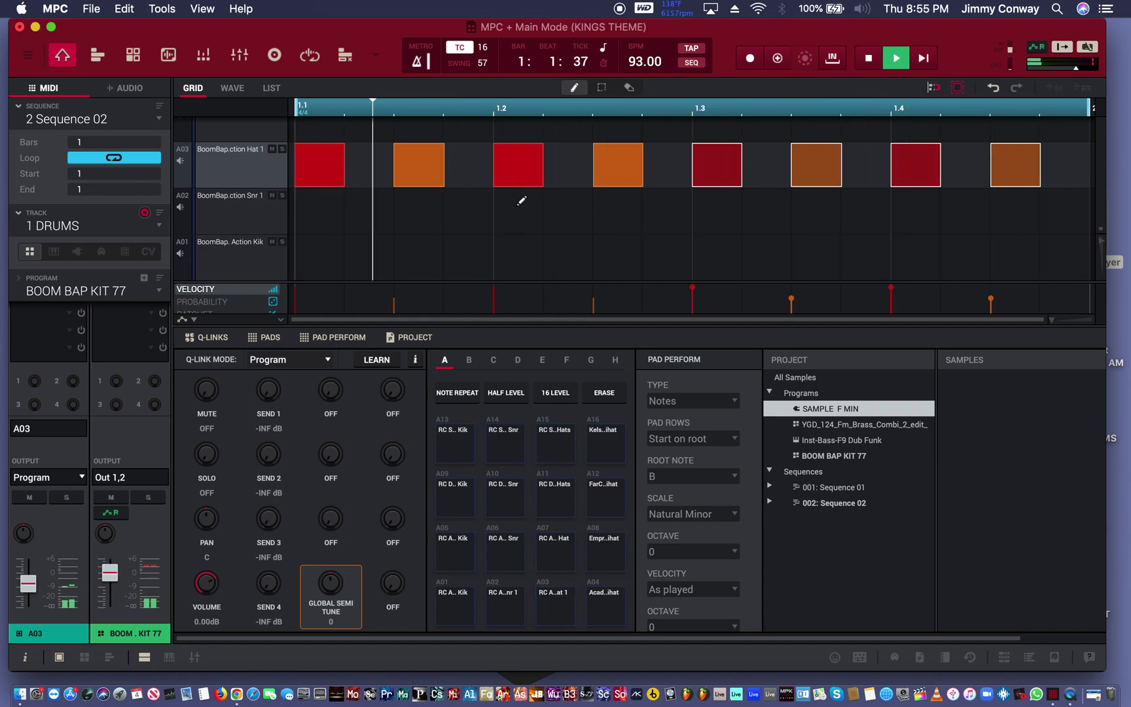
pyautogui.click(518, 223)
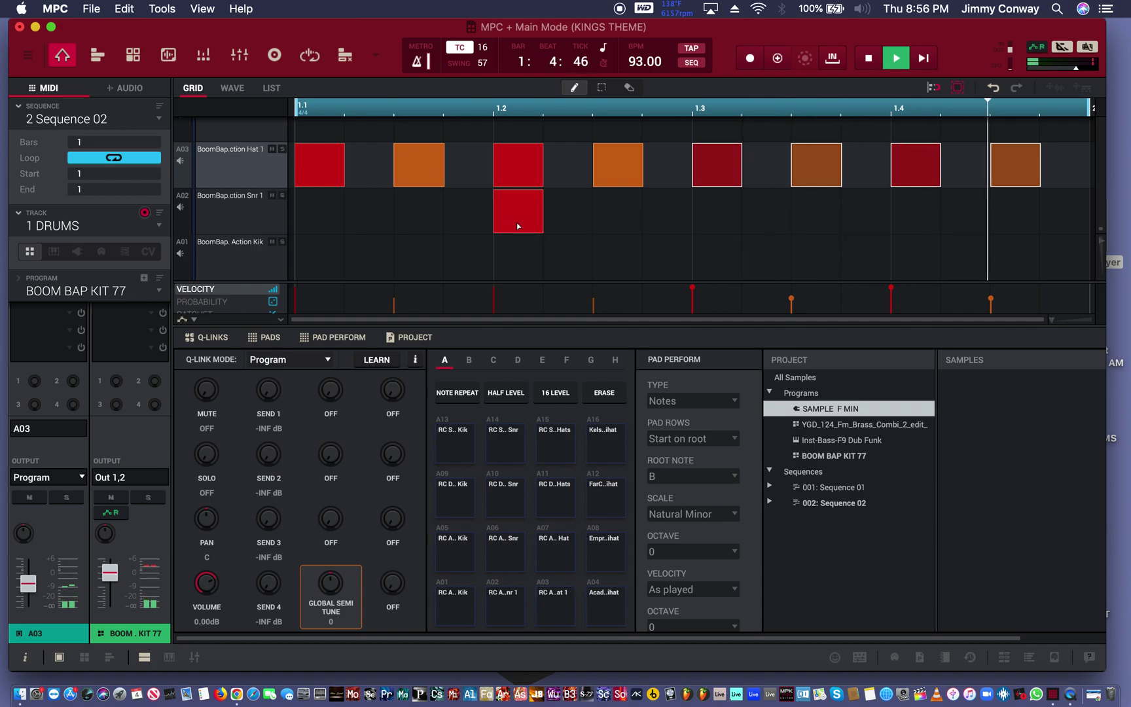
pyautogui.click(915, 215)
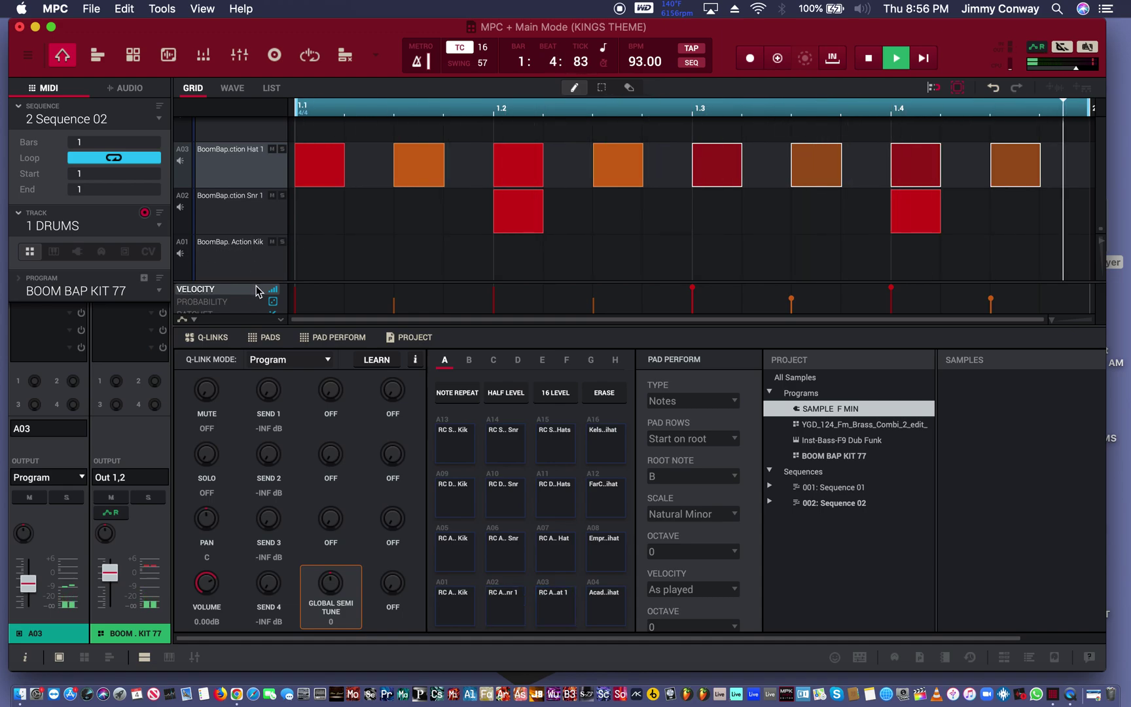
# - Draw kicks at 1.1, 1.1.3, 1.3.3 and a softer 1.4.4, then replay the loop
pyautogui.click(319, 252)
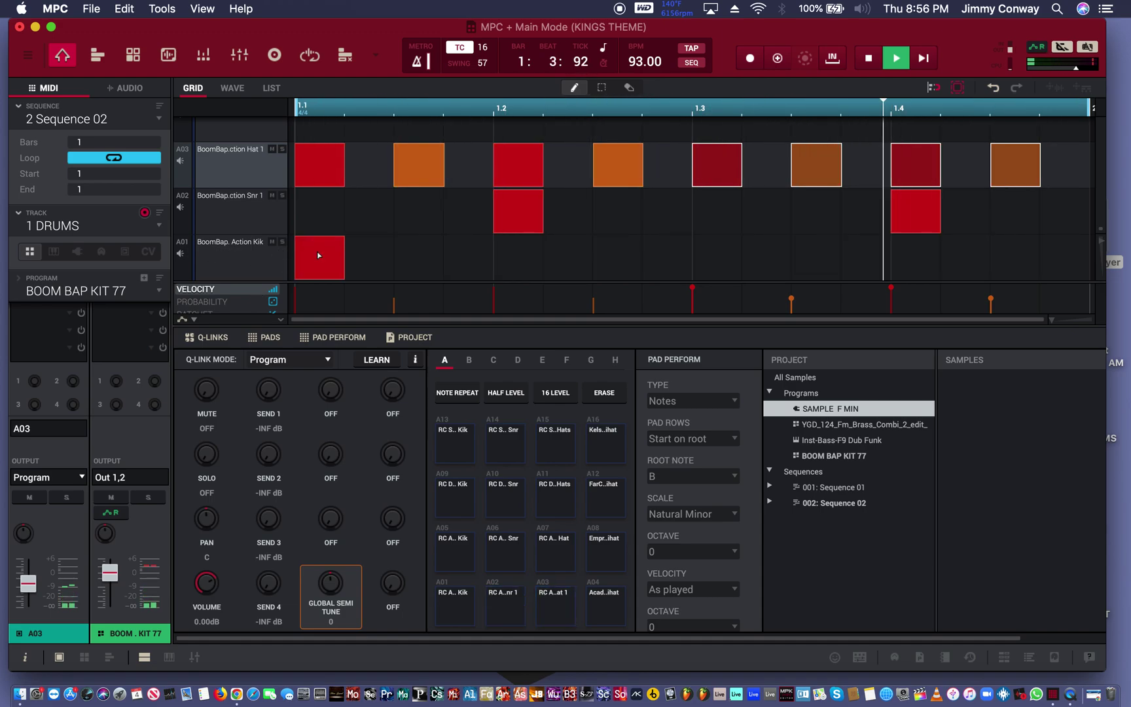
pyautogui.click(425, 254)
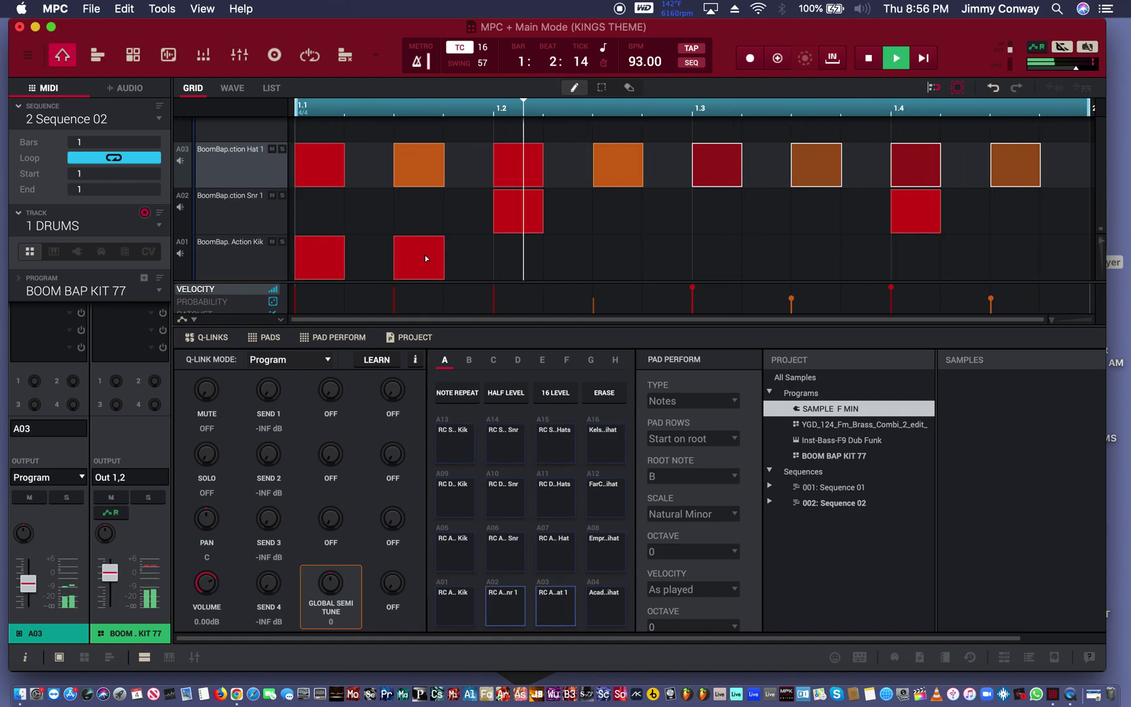
pyautogui.click(771, 258)
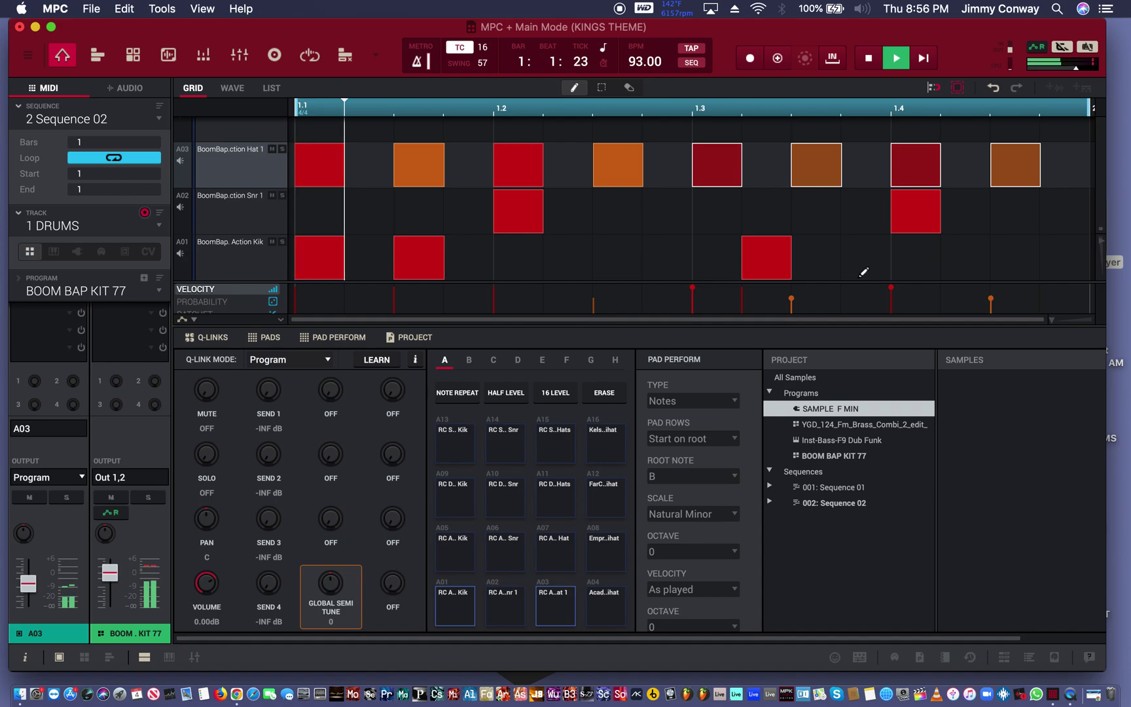
pyautogui.click(781, 249)
pyautogui.click(826, 265)
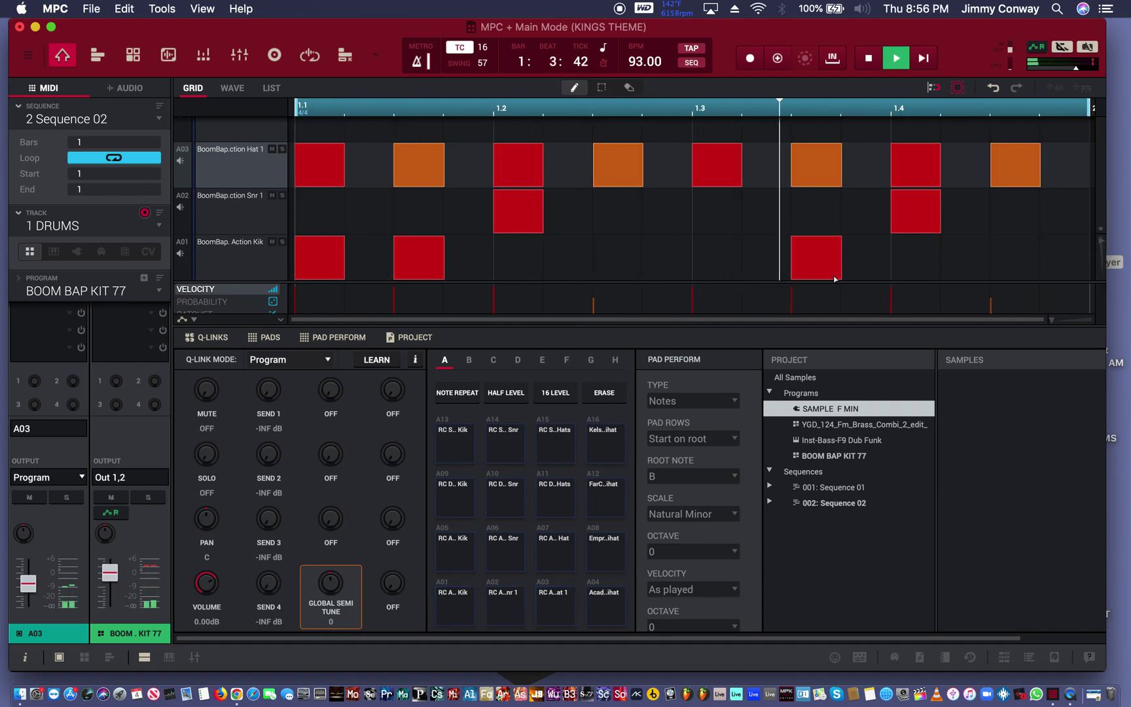
pyautogui.click(1062, 261)
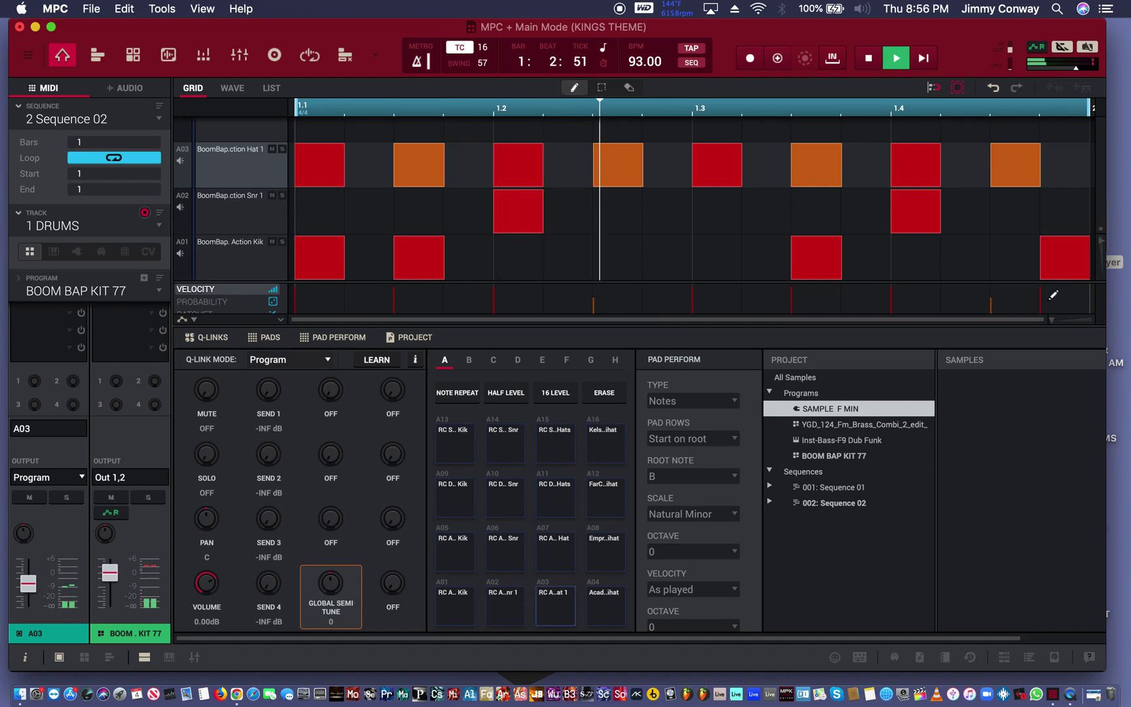
pyautogui.moveTo(1048, 293); pyautogui.dragTo(1048, 302)
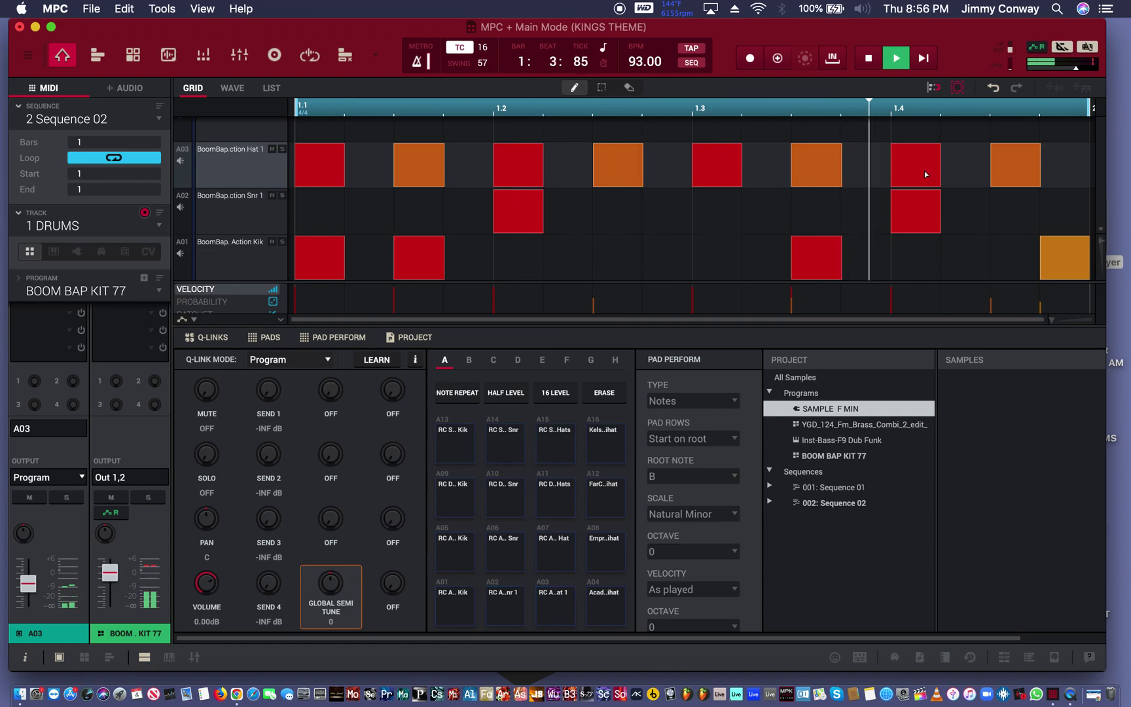
pyautogui.press('space')
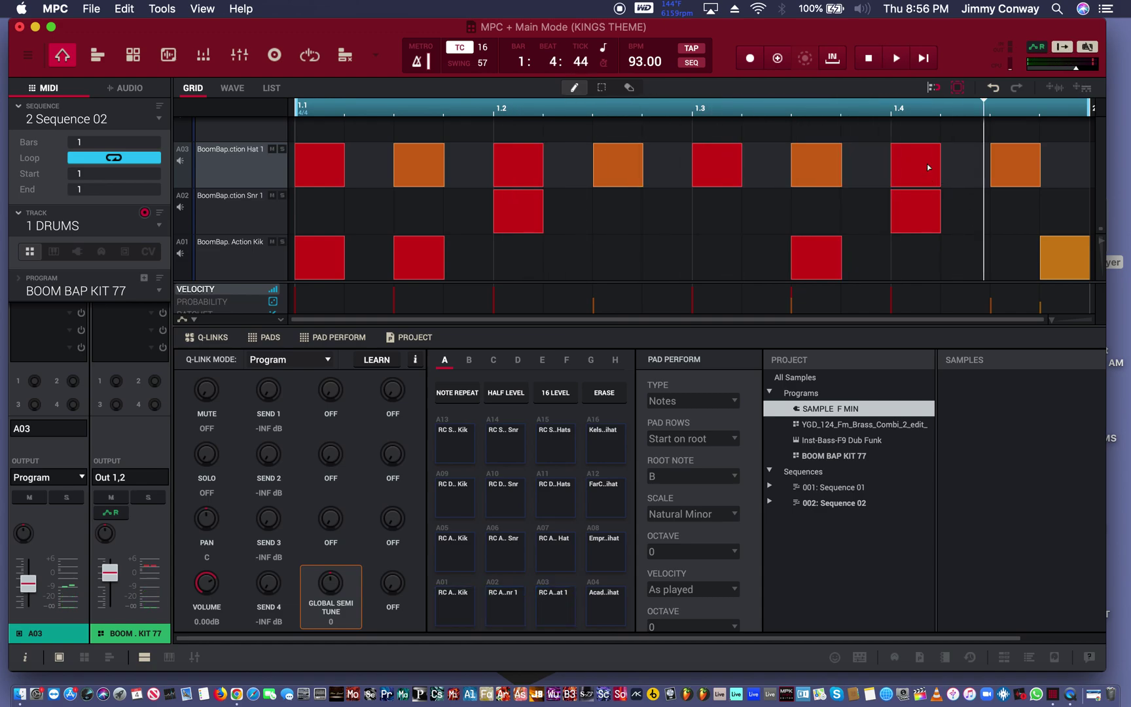
pyautogui.press('space')
pyautogui.press('space')
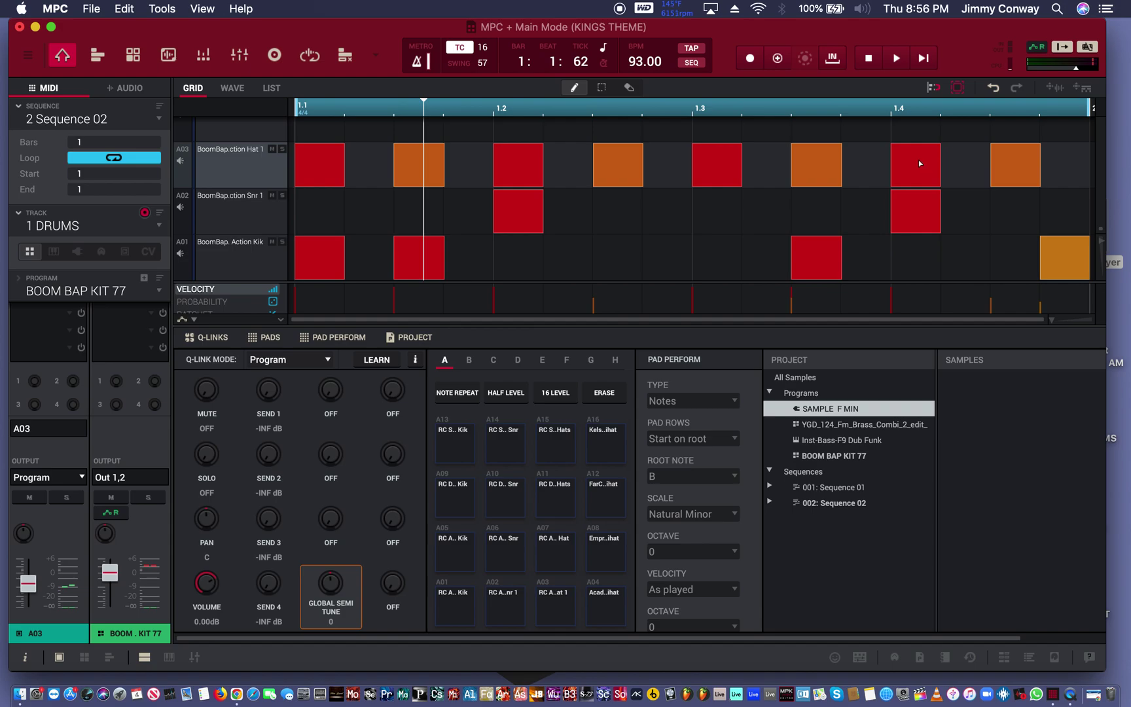
# - Double Sequence 02 to two bars and play it back
pyautogui.rightClick(56, 121)
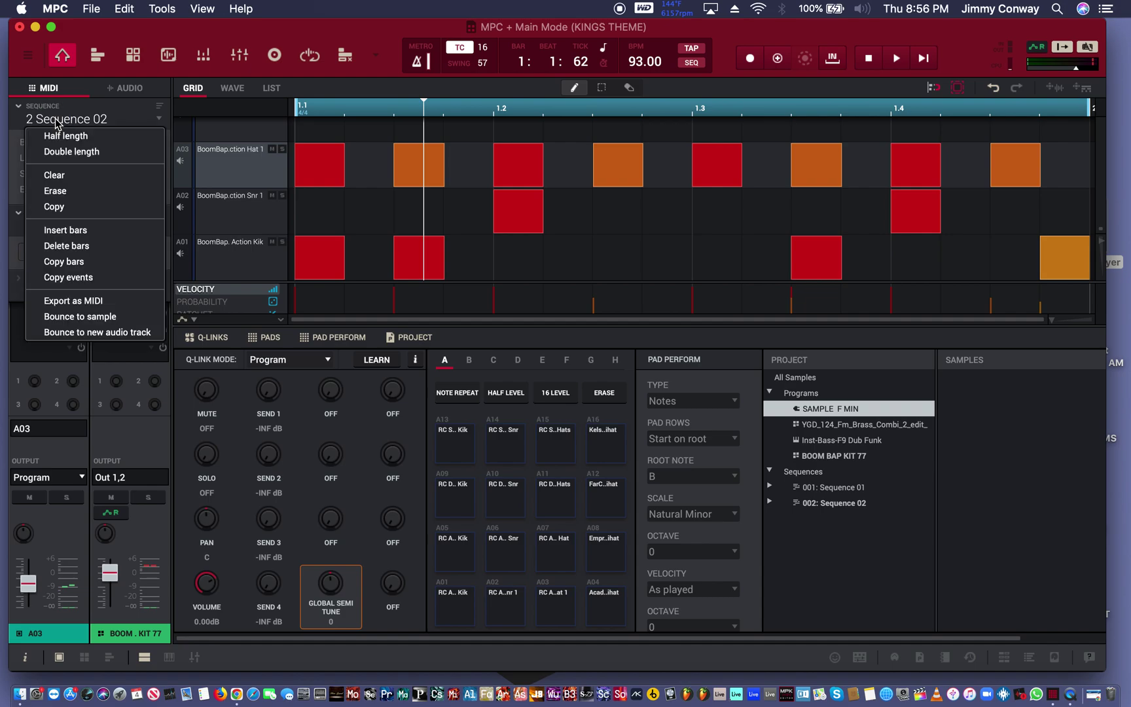
pyautogui.click(64, 151)
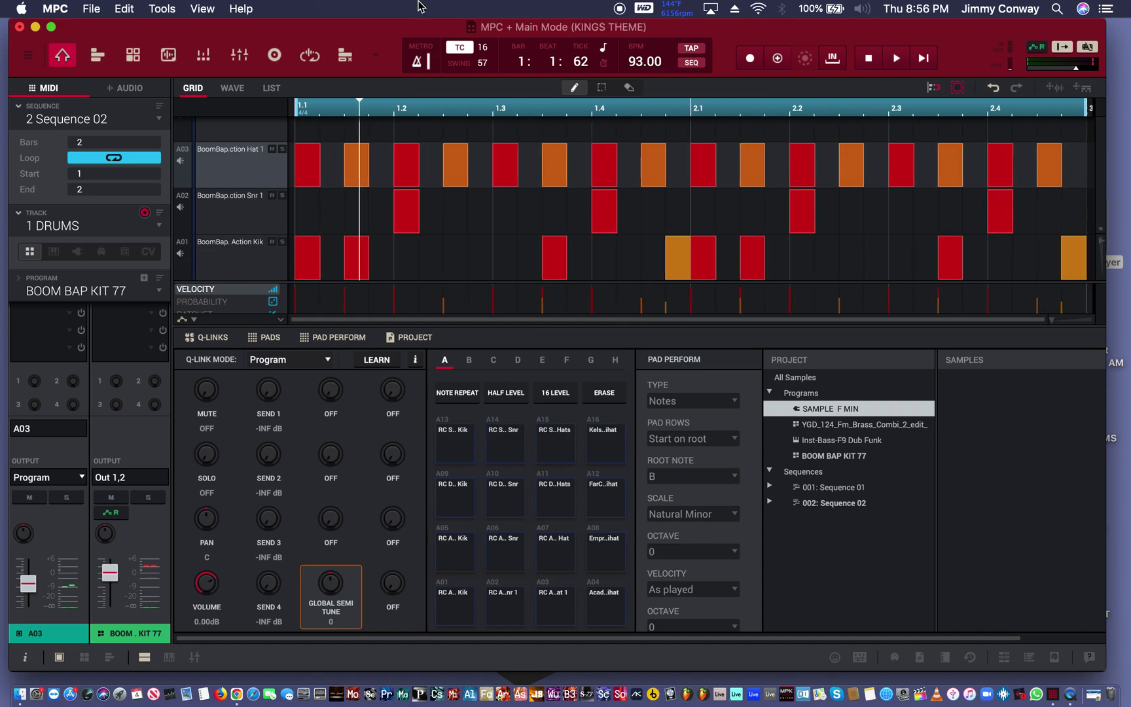
pyautogui.press('space')
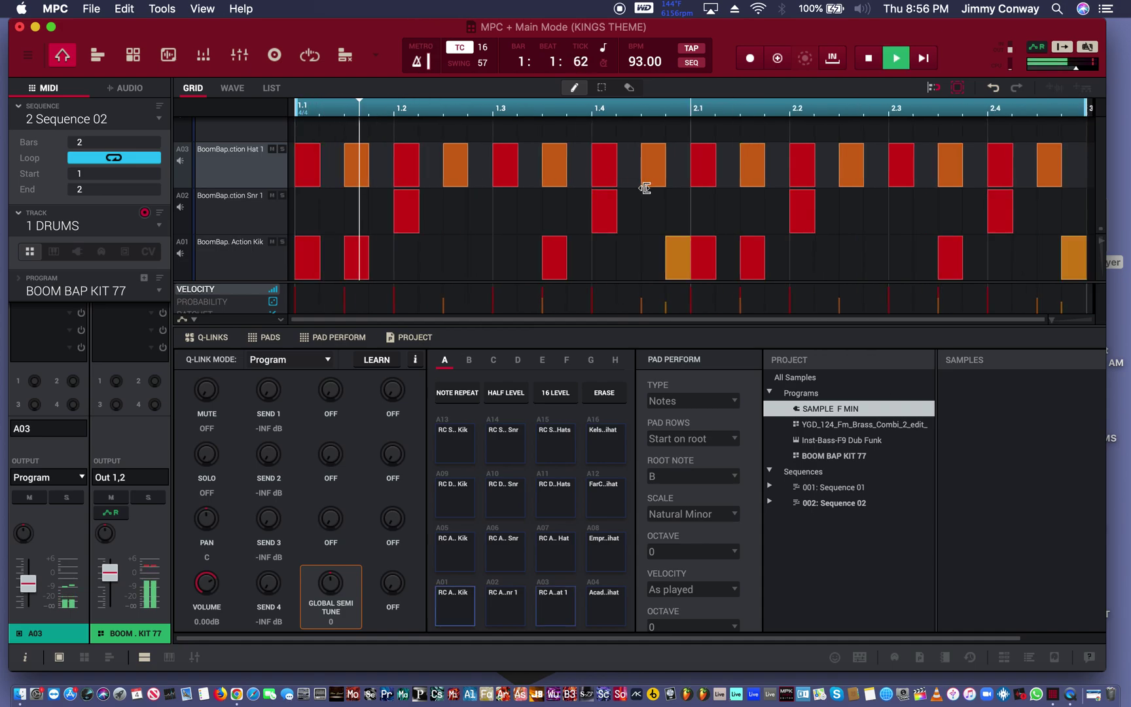
pyautogui.click(1076, 258)
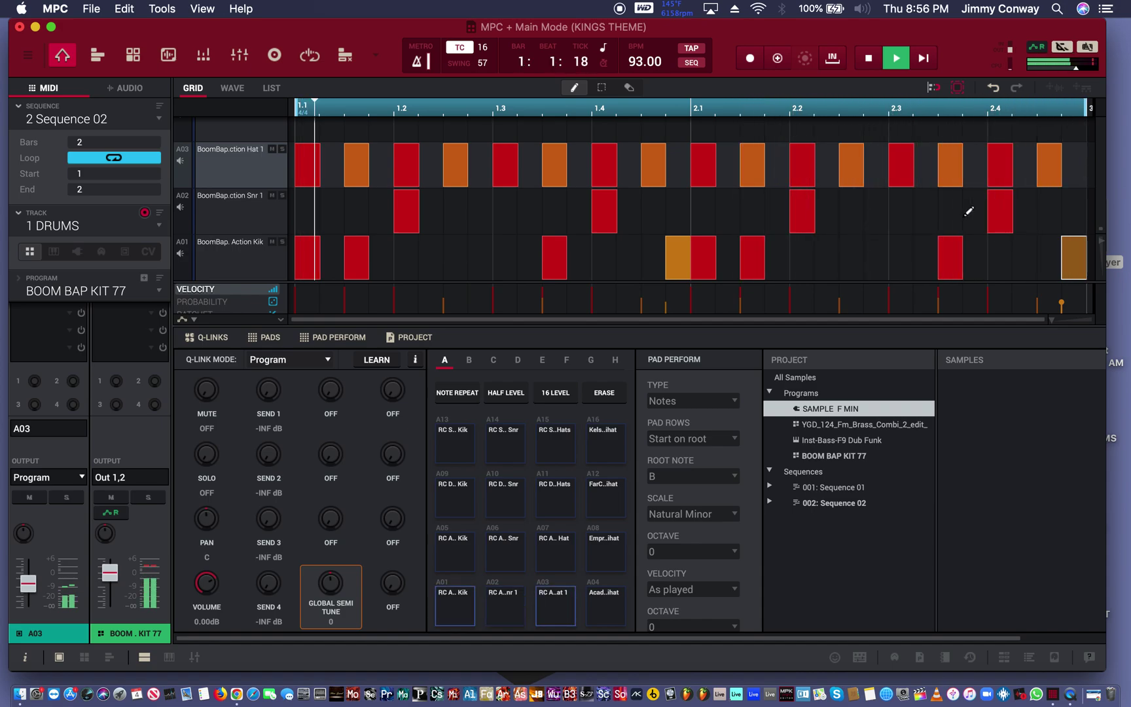
# - Add a hi-hat roll in the final beat of bar 2
pyautogui.click(1083, 162)
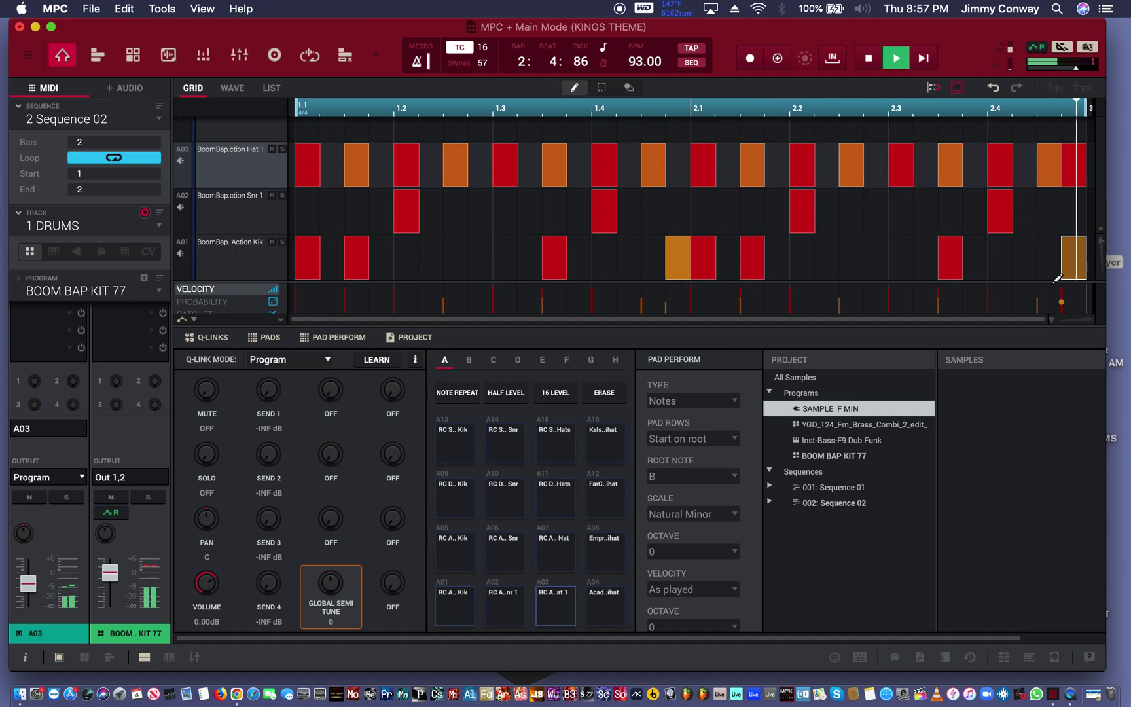
pyautogui.click(1029, 157)
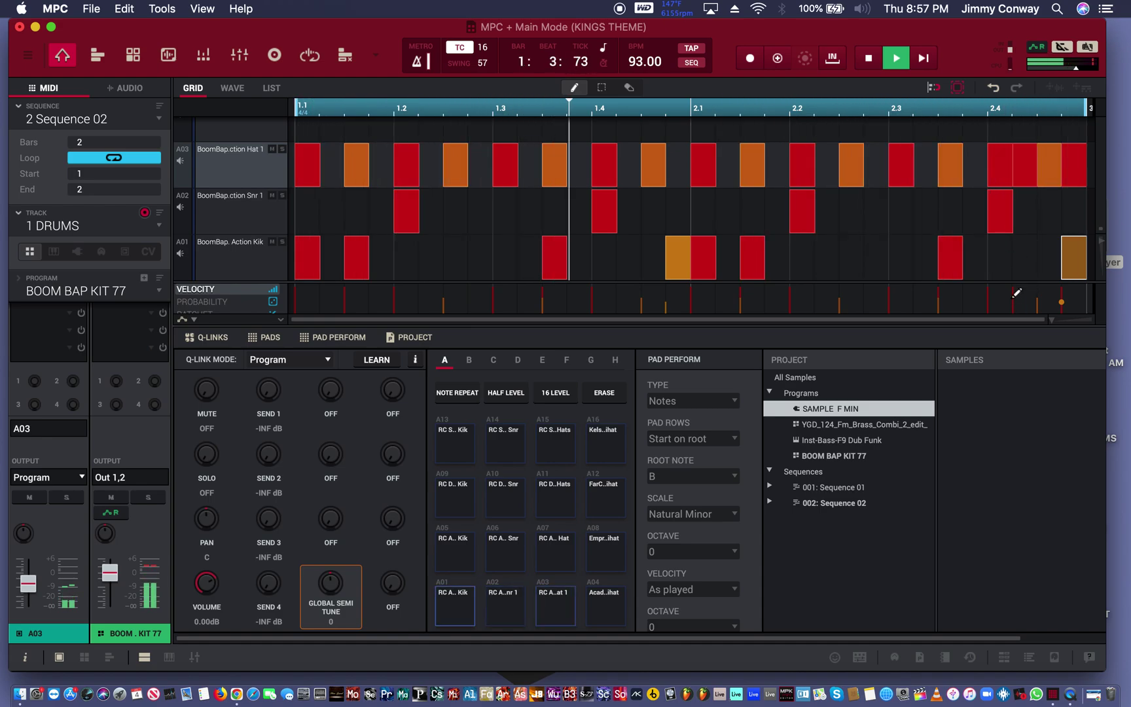
pyautogui.click(975, 160)
pyautogui.click(979, 161)
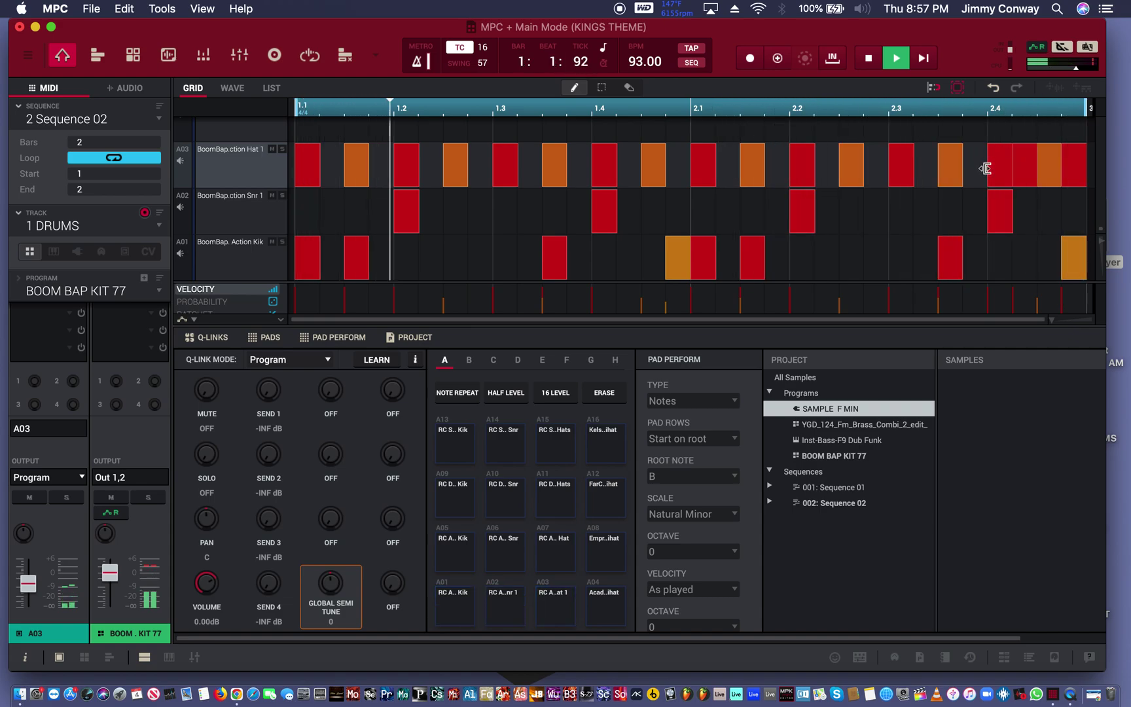
pyautogui.moveTo(989, 169); pyautogui.dragTo(1080, 164)
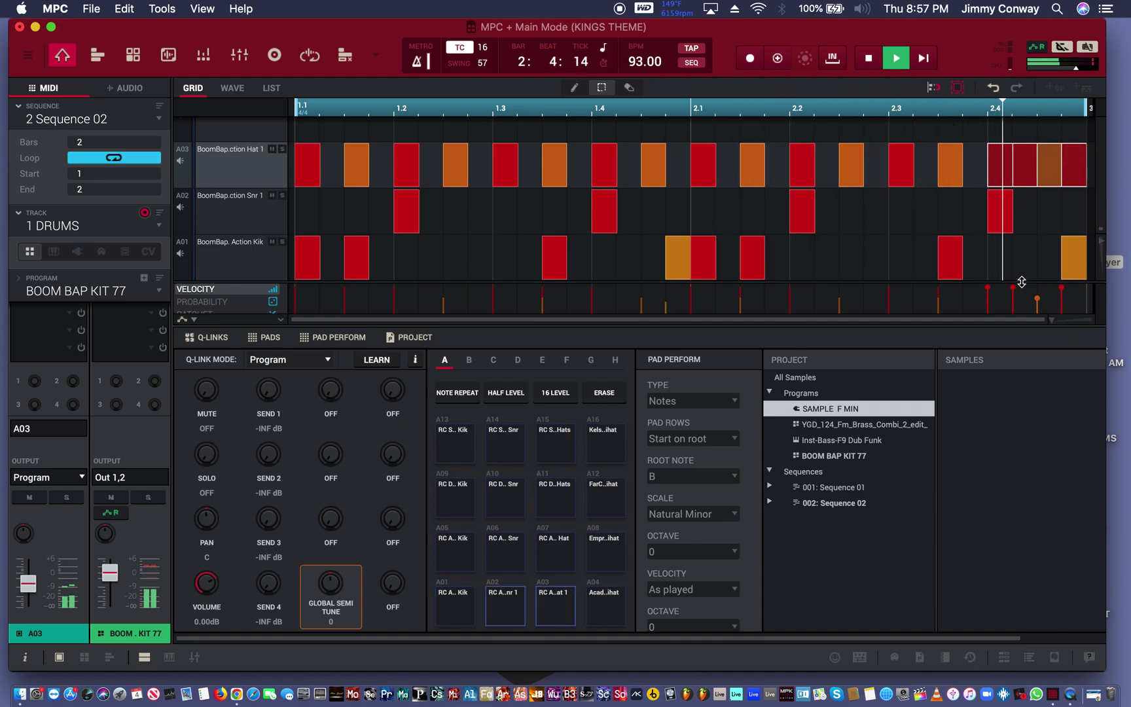
# - Lower the roll hits' velocities and the final kick to 43, then stop playback
pyautogui.click(1015, 300)
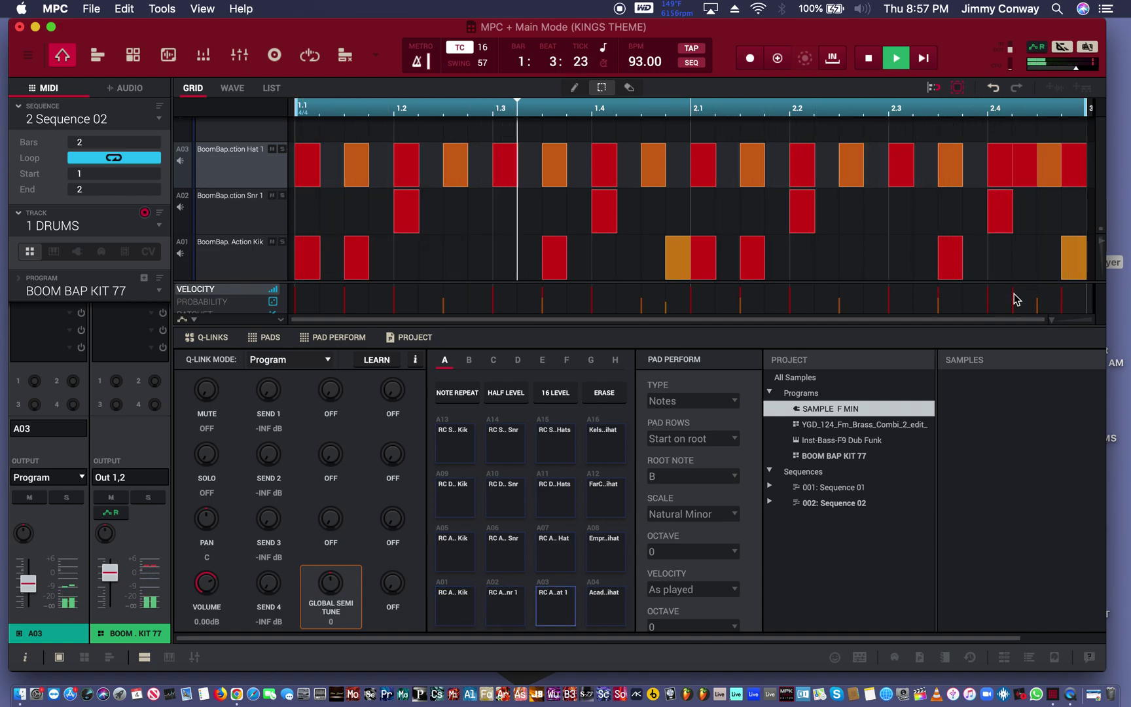
pyautogui.click(1022, 178)
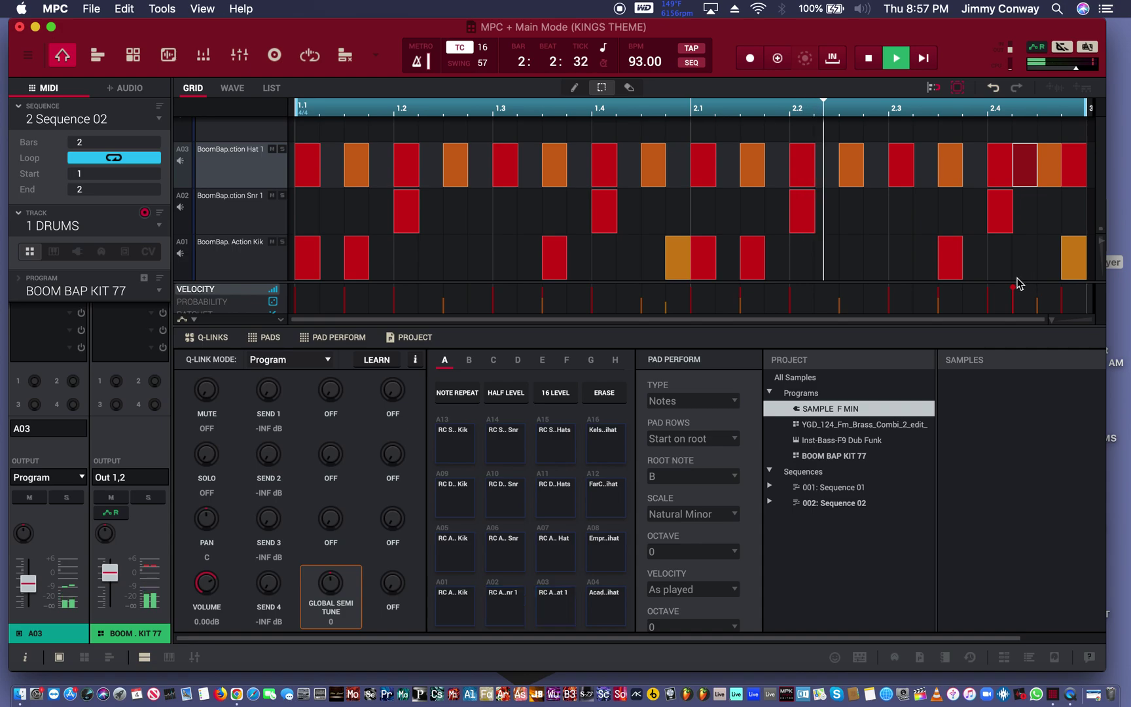
pyautogui.click(1013, 306)
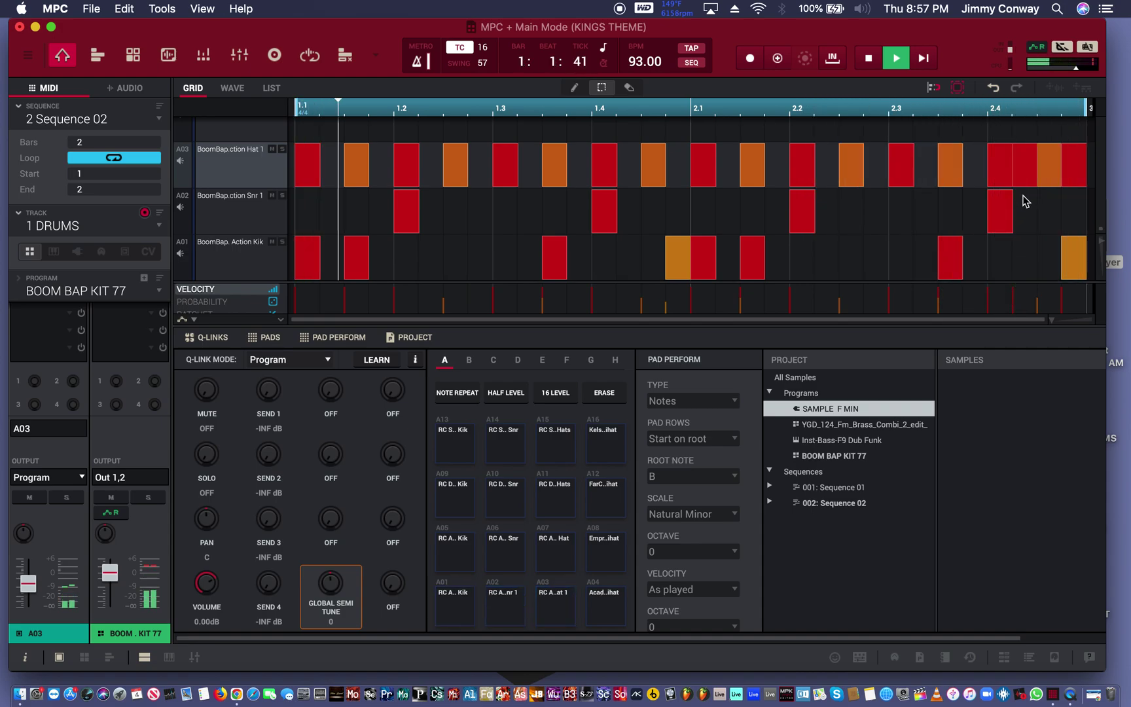
pyautogui.click(1015, 293)
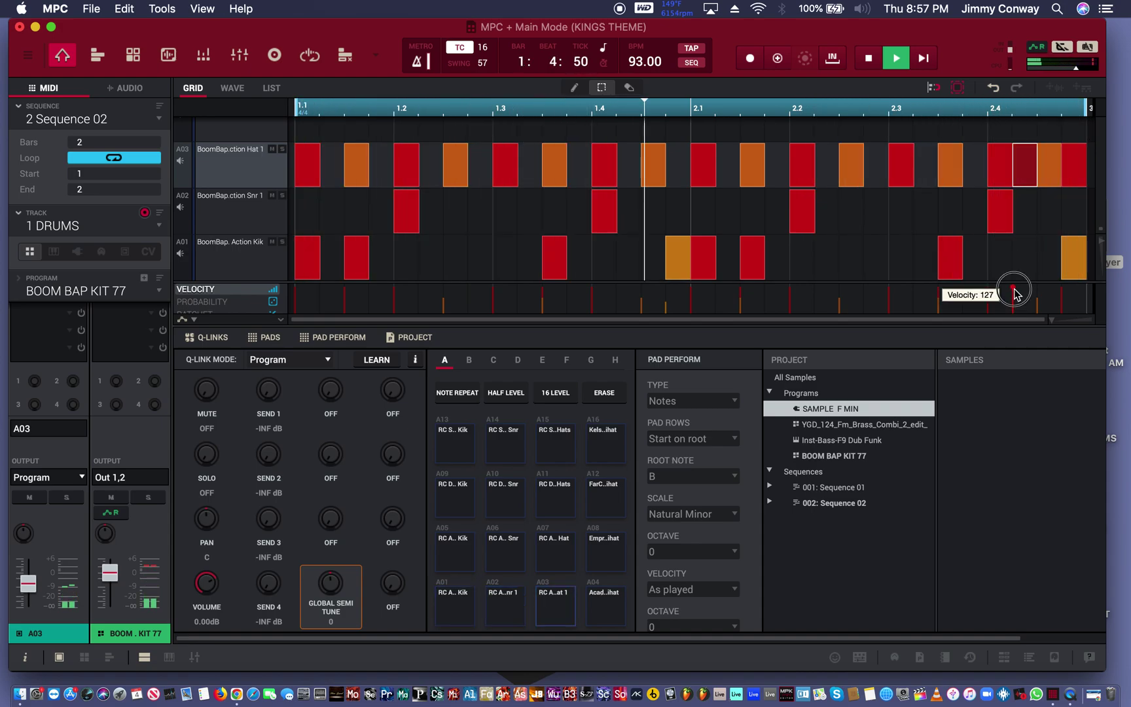
pyautogui.moveTo(1015, 293)
pyautogui.mouseDown()
pyautogui.moveTo(1013, 306)
pyautogui.moveTo(1013, 295)
pyautogui.mouseUp()
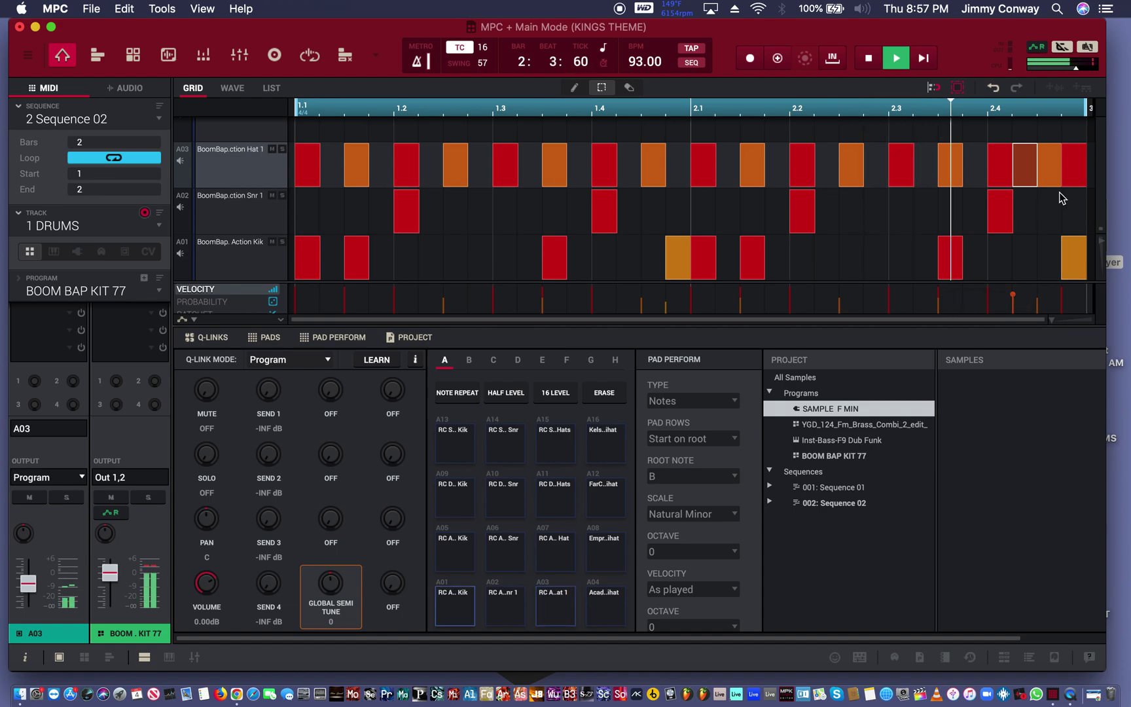
pyautogui.click(1077, 148)
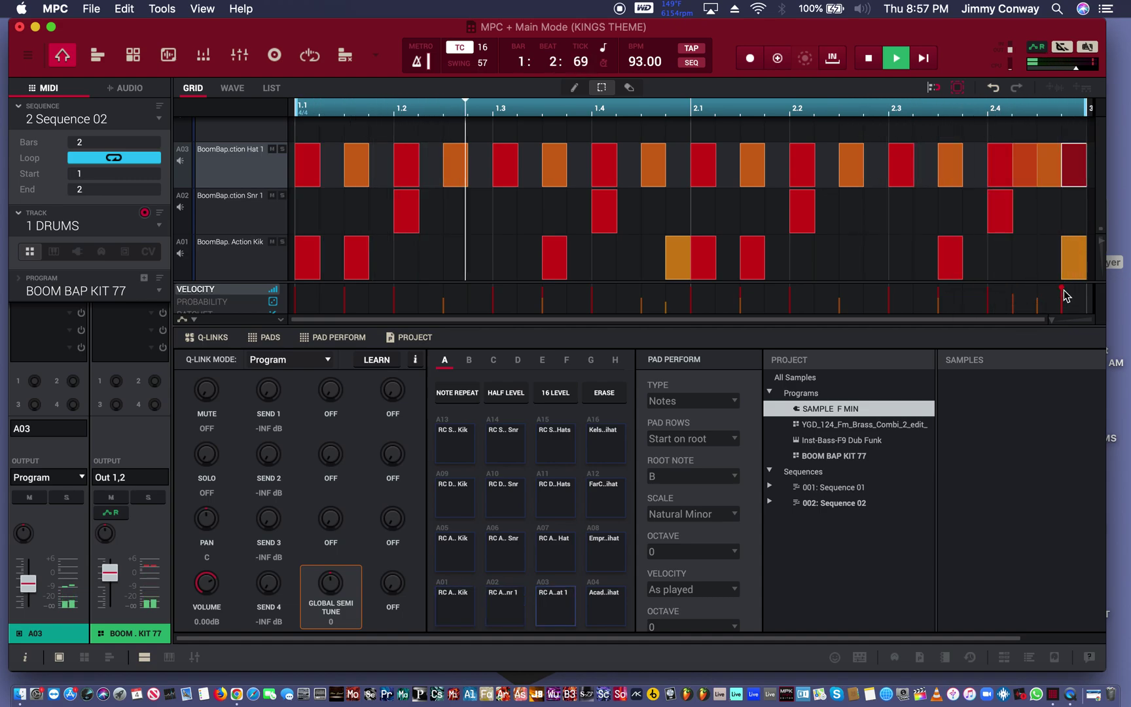
pyautogui.click(1063, 292)
pyautogui.moveTo(1063, 292); pyautogui.dragTo(1062, 303)
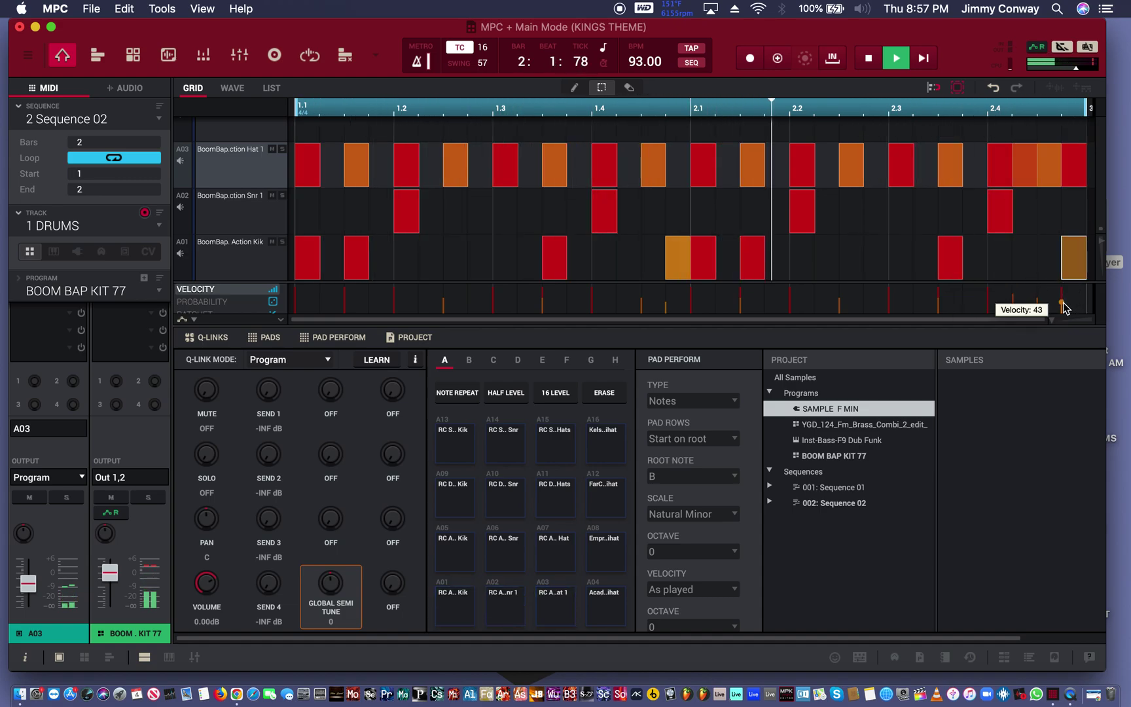
pyautogui.click(1068, 156)
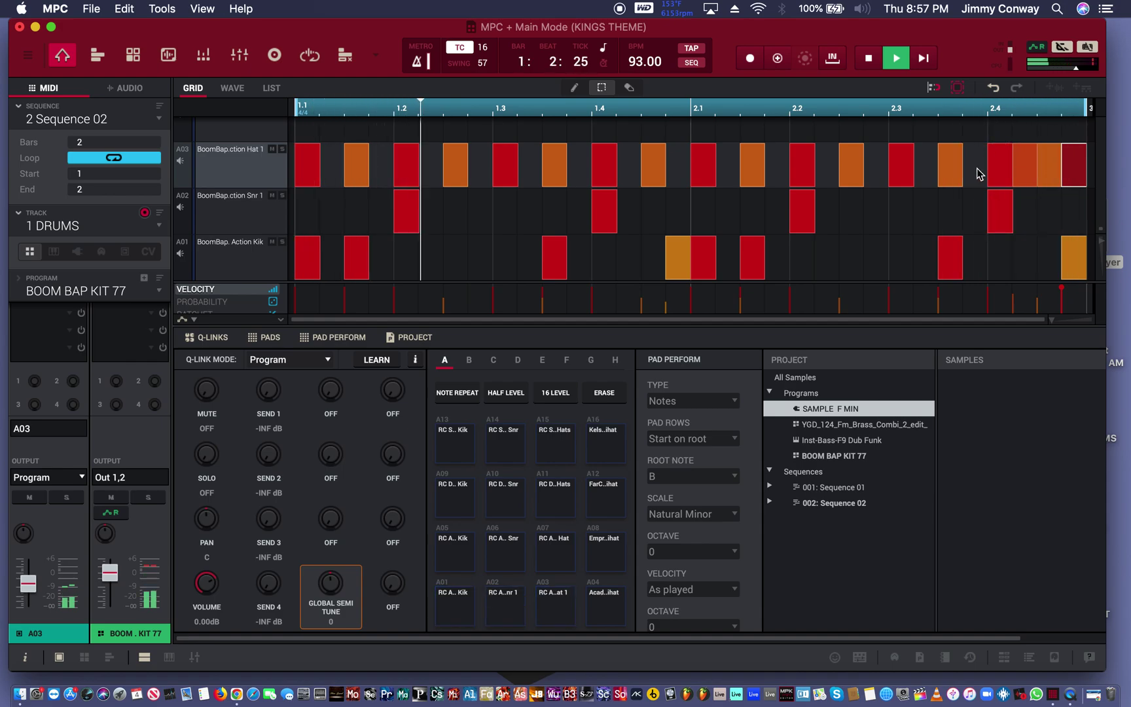
pyautogui.press('space')
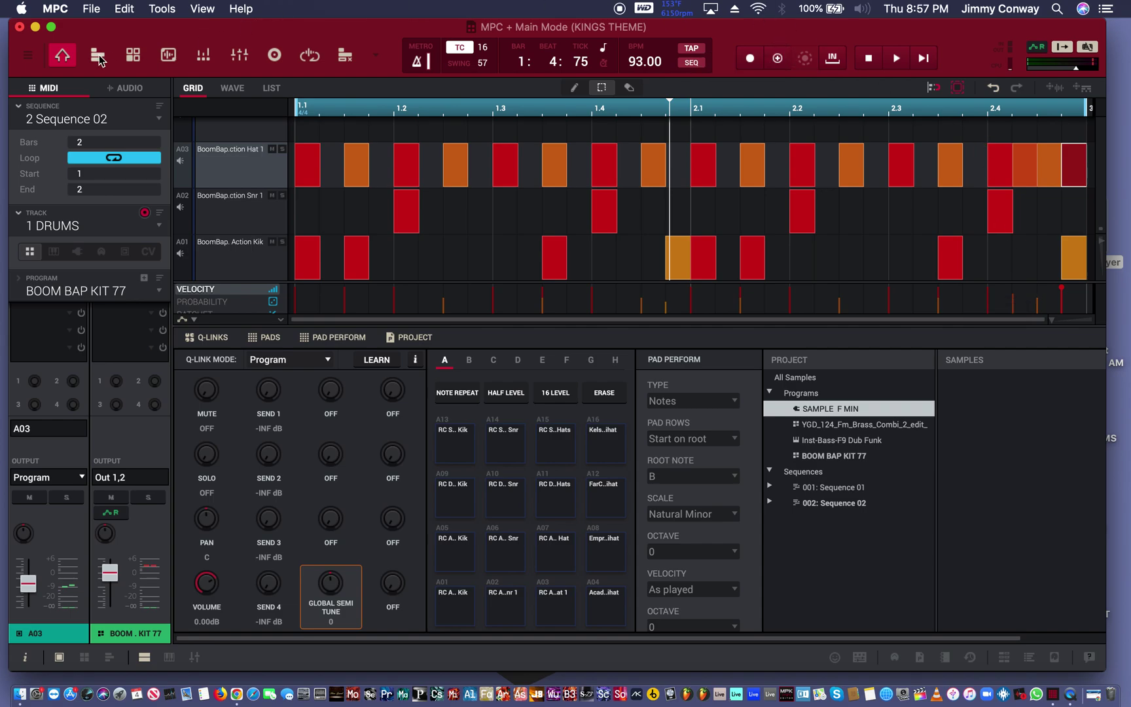
# - Double Sequence 02 to four bars and zoom out to show them all
pyautogui.rightClick(82, 120)
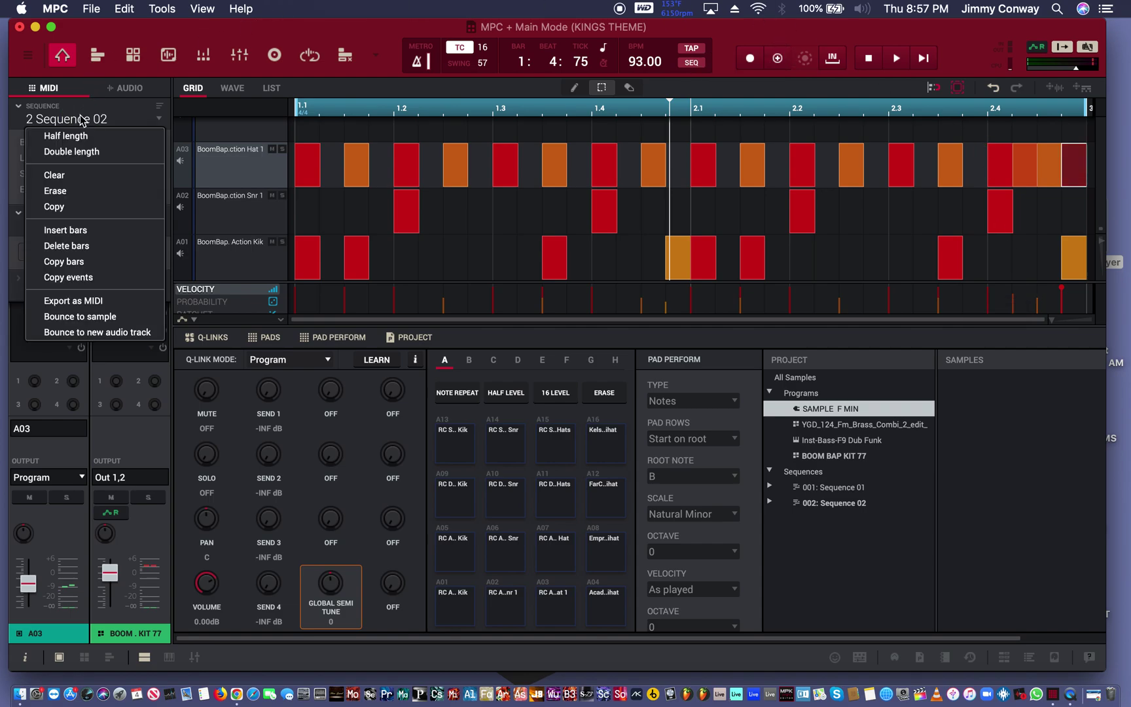
pyautogui.click(78, 157)
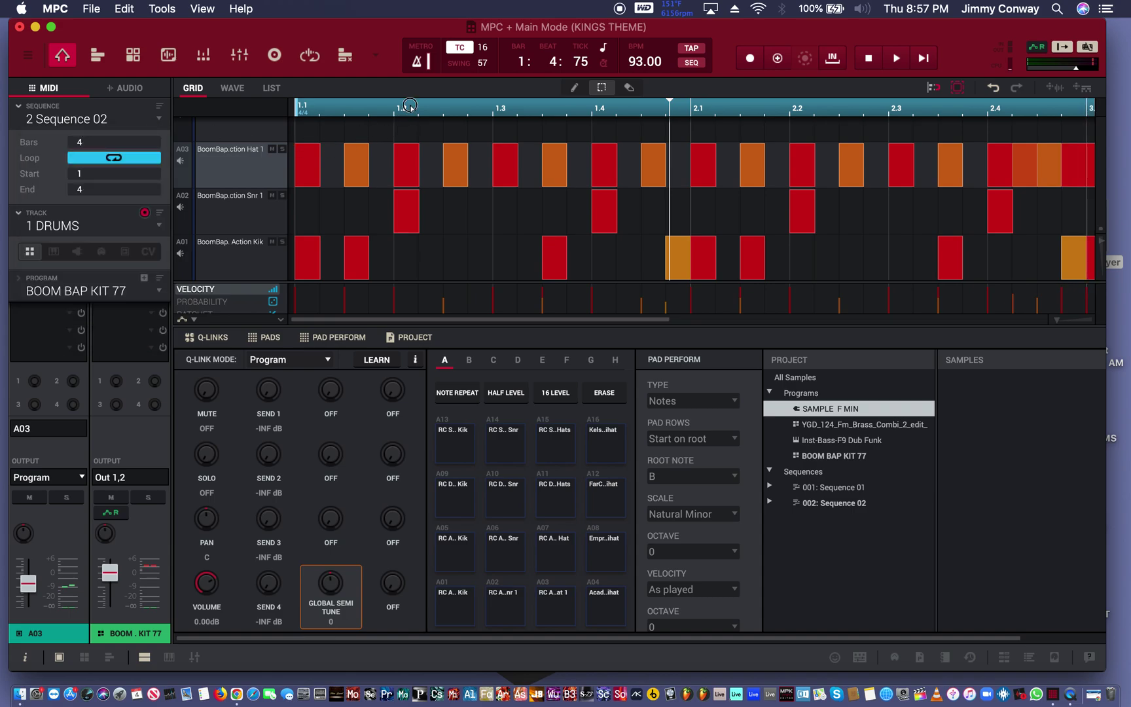
pyautogui.moveTo(409, 106); pyautogui.dragTo(387, 5)
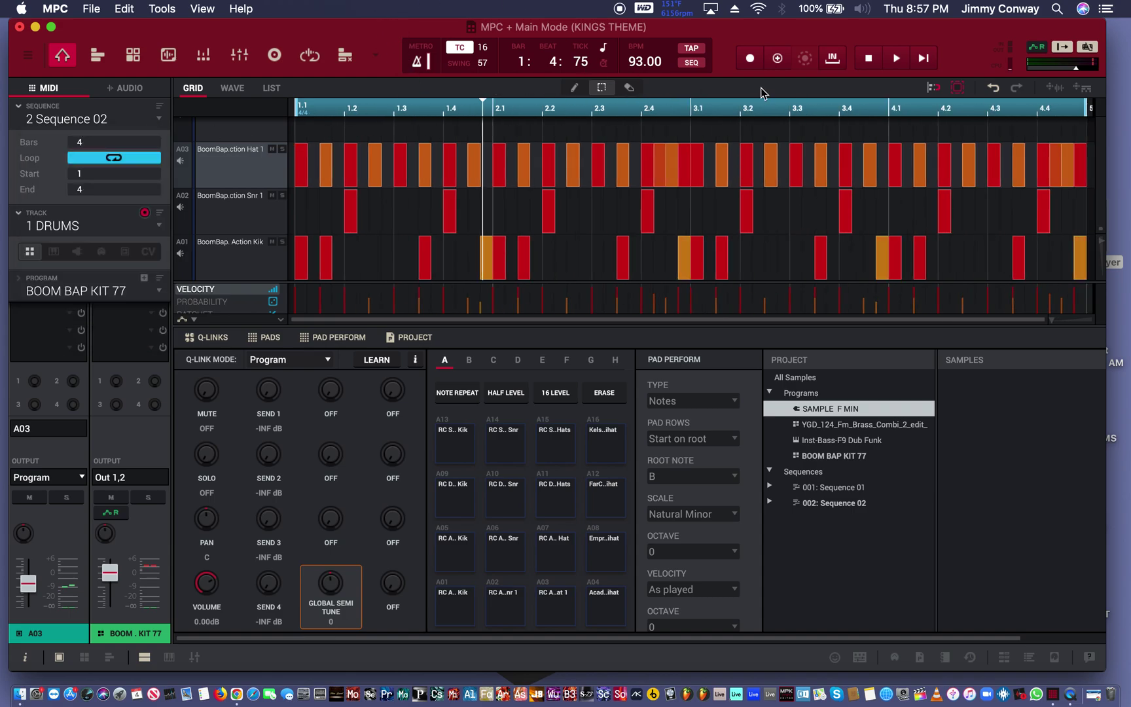
# - Replace the last hi-hats of bar 4 with a snare hit
pyautogui.click(1055, 164)
pyautogui.press('Delete')
pyautogui.click(1080, 161)
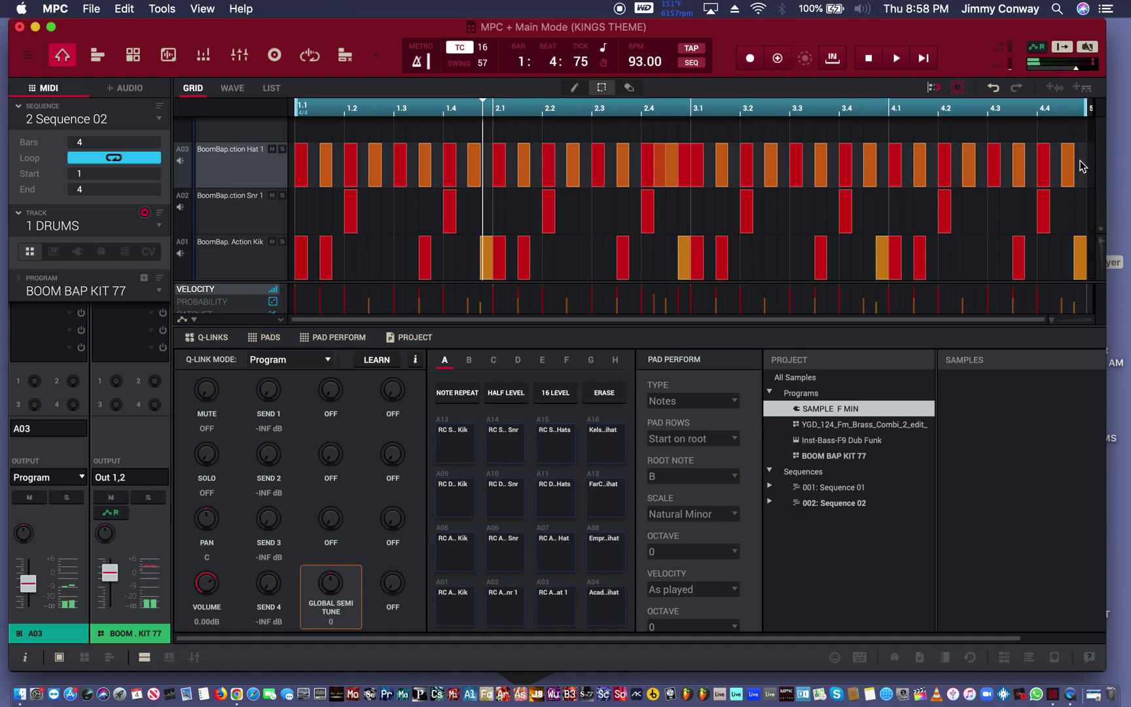
pyautogui.click(1073, 211)
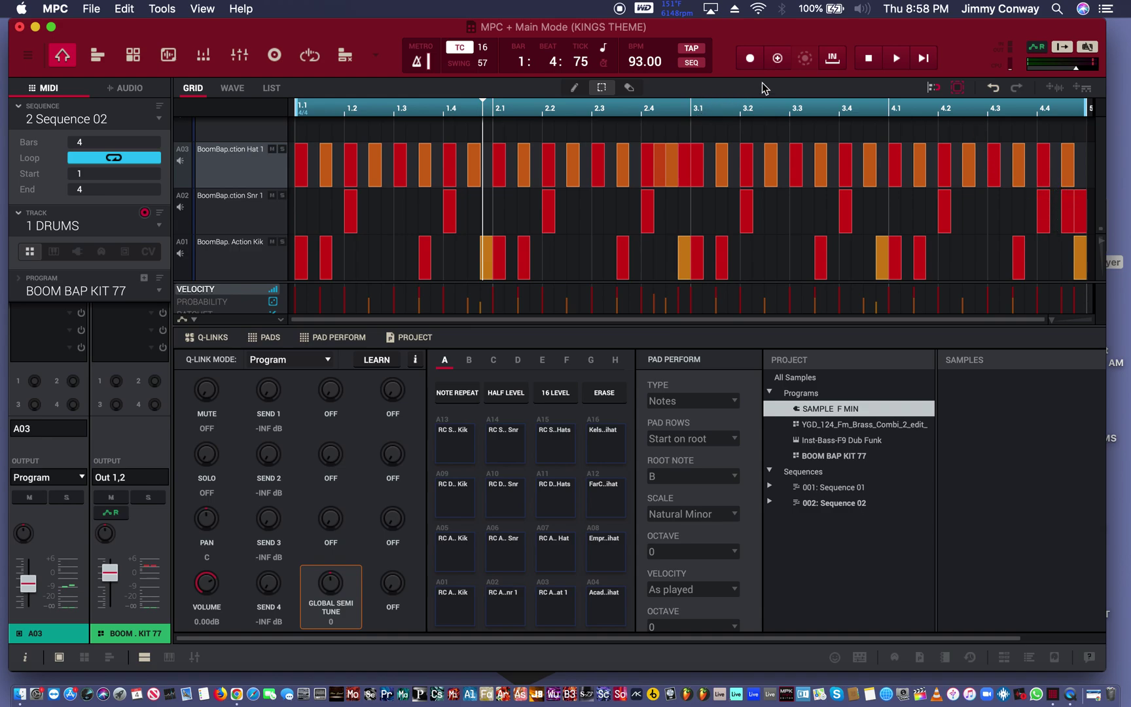
# - Play the four-bar sequence, selecting the bar 2 hi-hat roll, then stop
pyautogui.press('space')
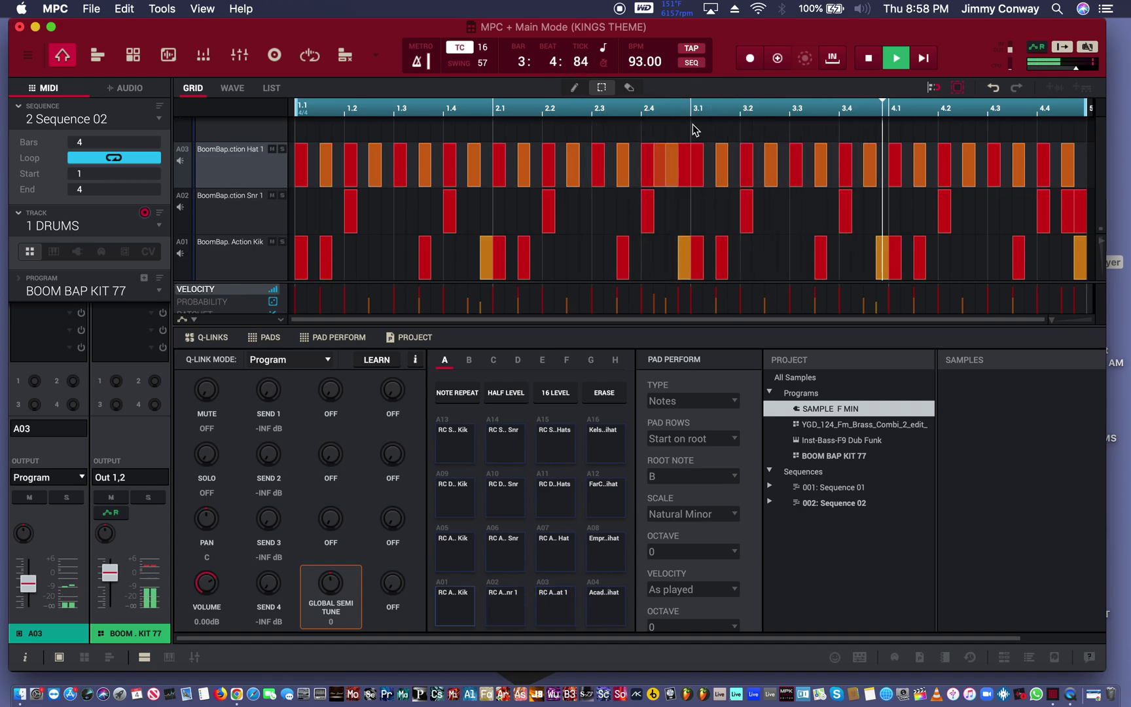
pyautogui.moveTo(703, 130); pyautogui.dragTo(631, 180)
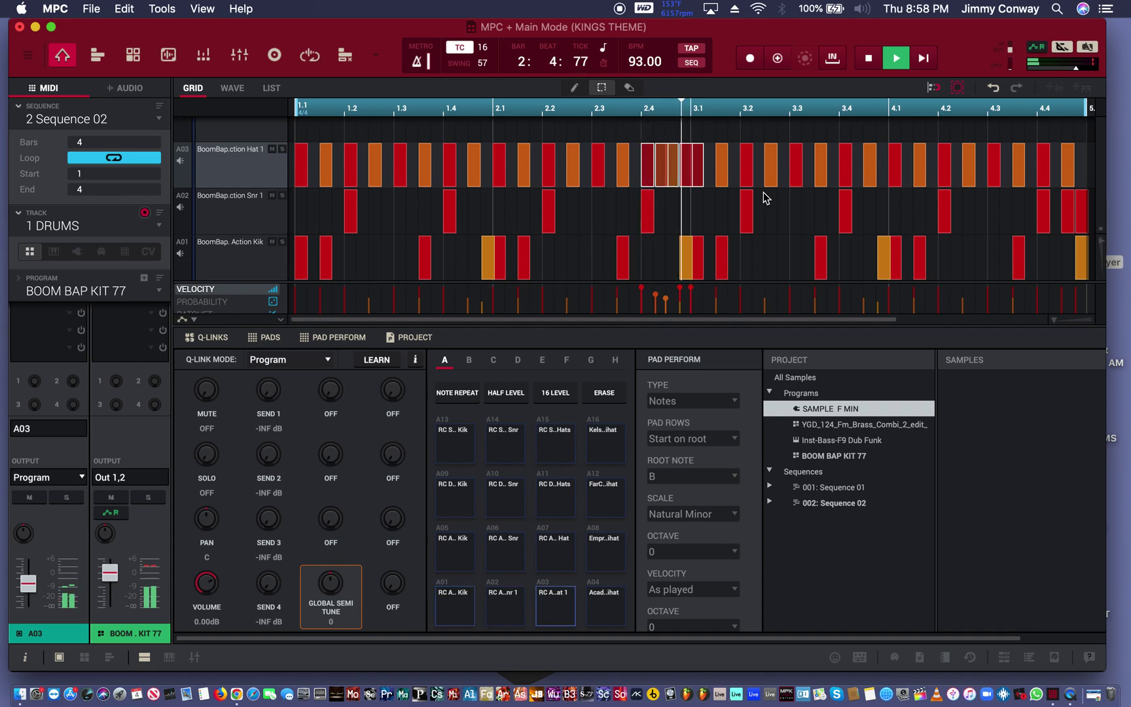
pyautogui.press('space')
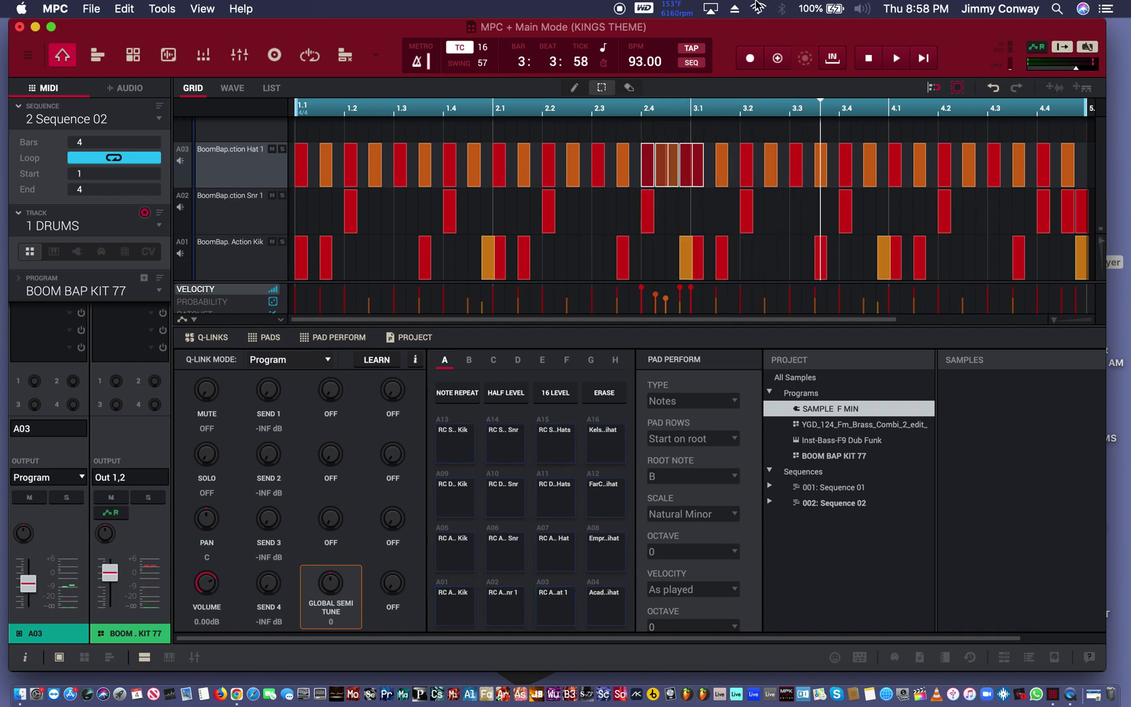
# - Switch the sequencer to track 2 SAMPLE with its YGD_124 brass program
pyautogui.click(158, 226)
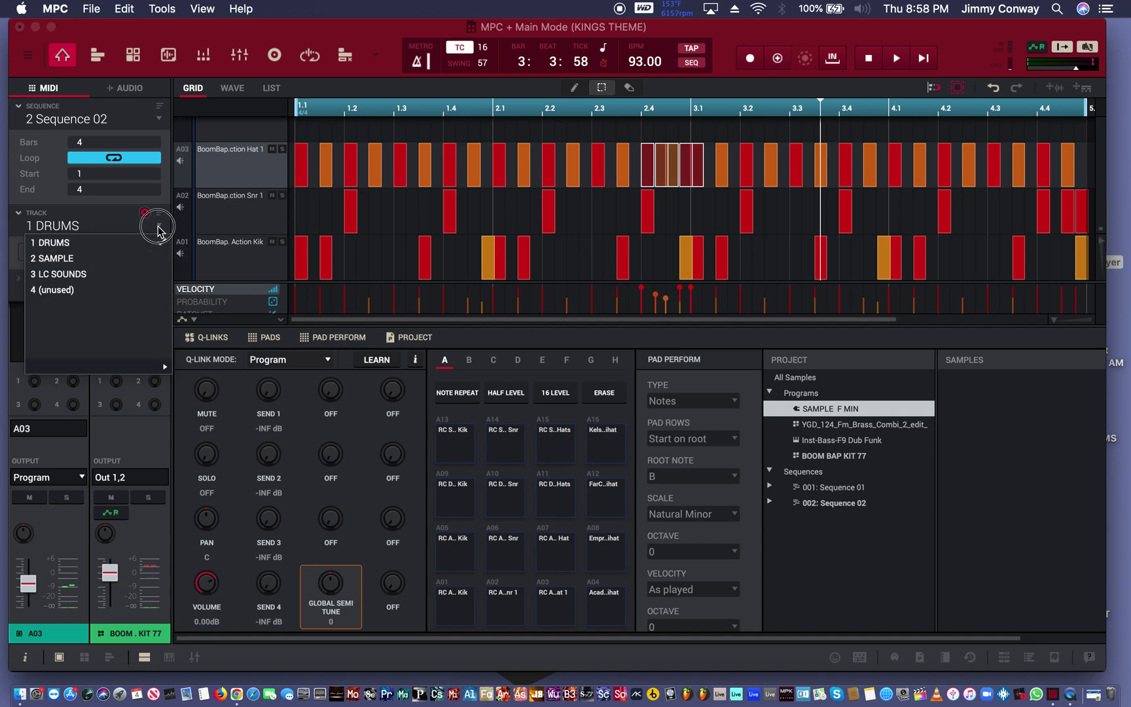
pyautogui.click(121, 257)
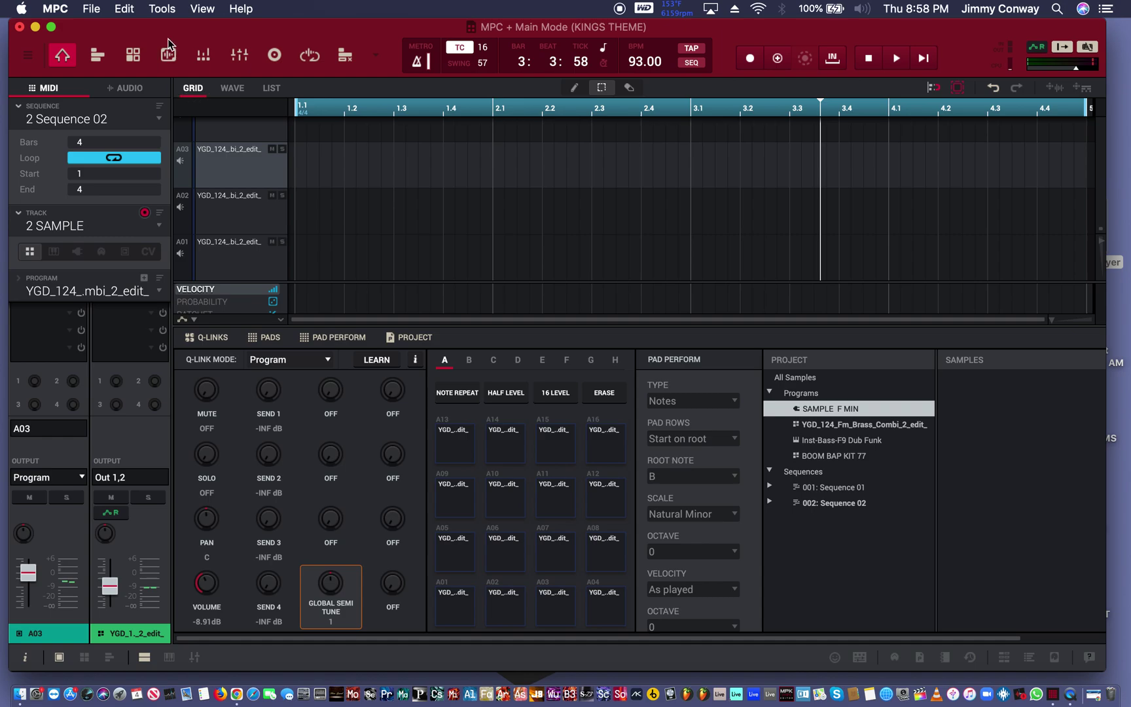
# - Open Sample Edit for the brass sample and audition the whole sample with Play All
pyautogui.click(168, 55)
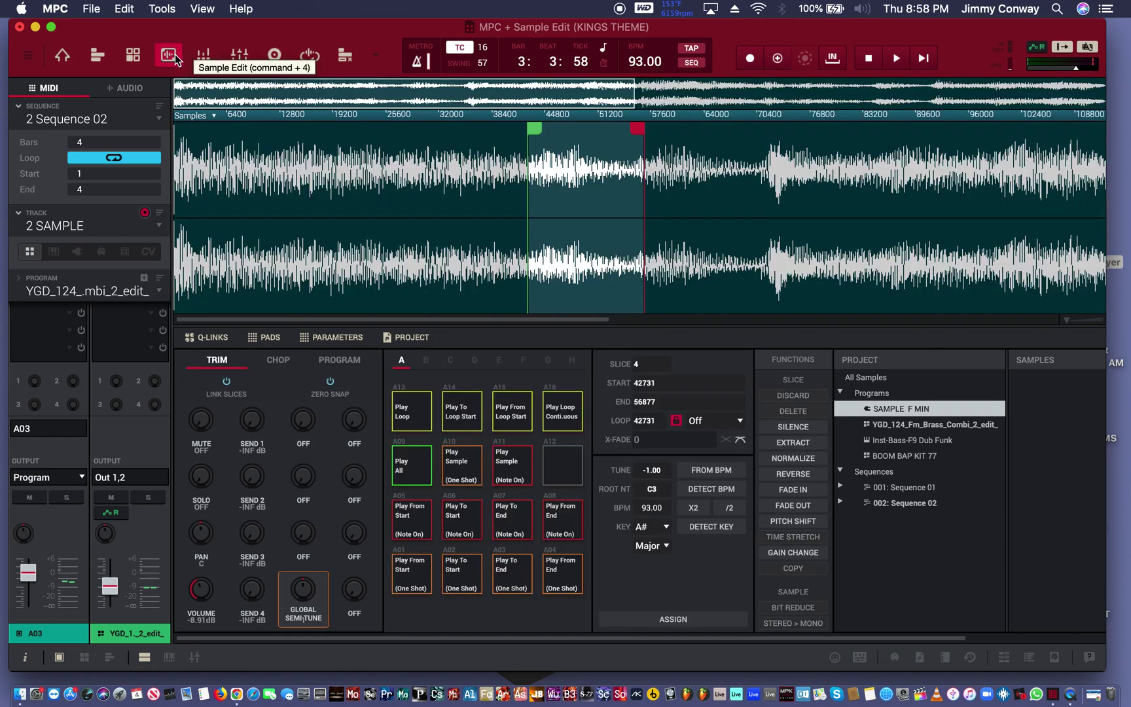
pyautogui.click(414, 469)
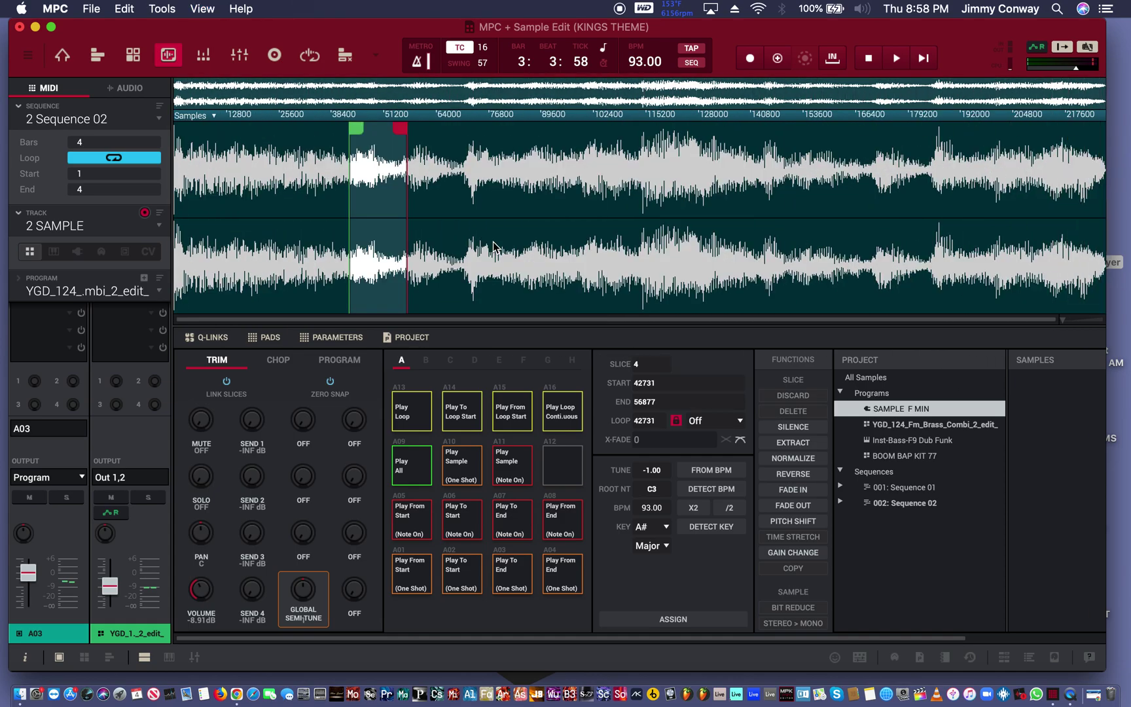
# - Return to Main mode showing the empty 2 SAMPLE track grid
pyautogui.click(62, 58)
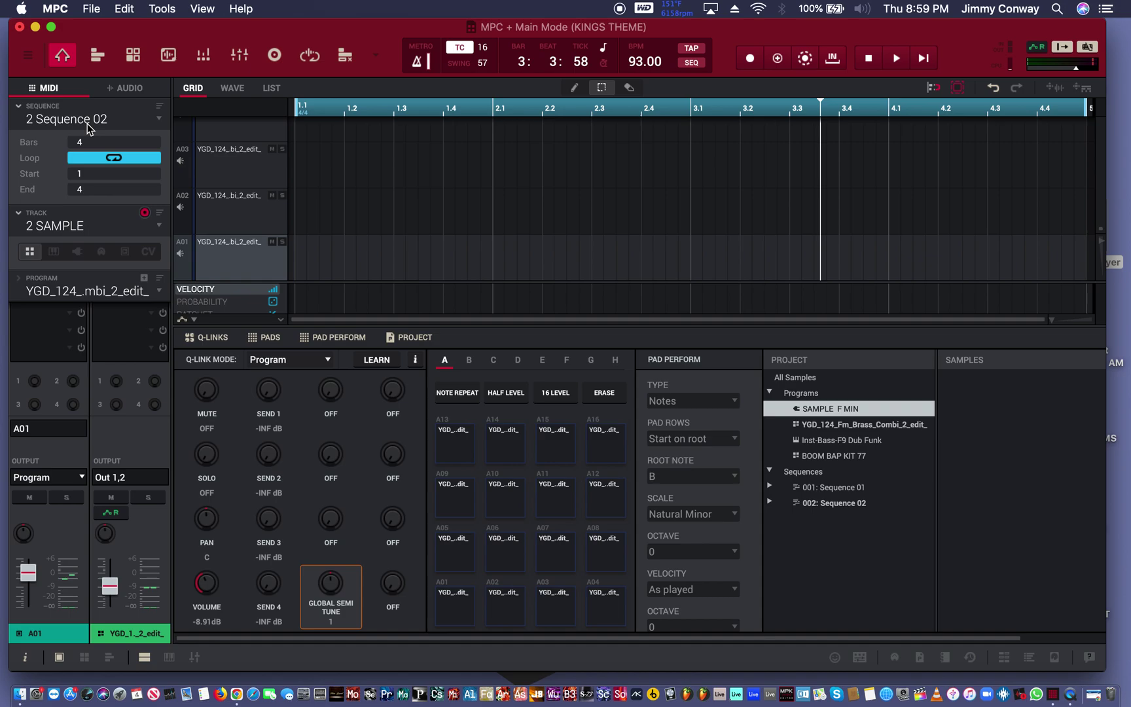
# - In MPC Preferences, set Audio Buffer Size to 1024 samples (23.2 ms) and confirm with OK
pyautogui.click(41, 12)
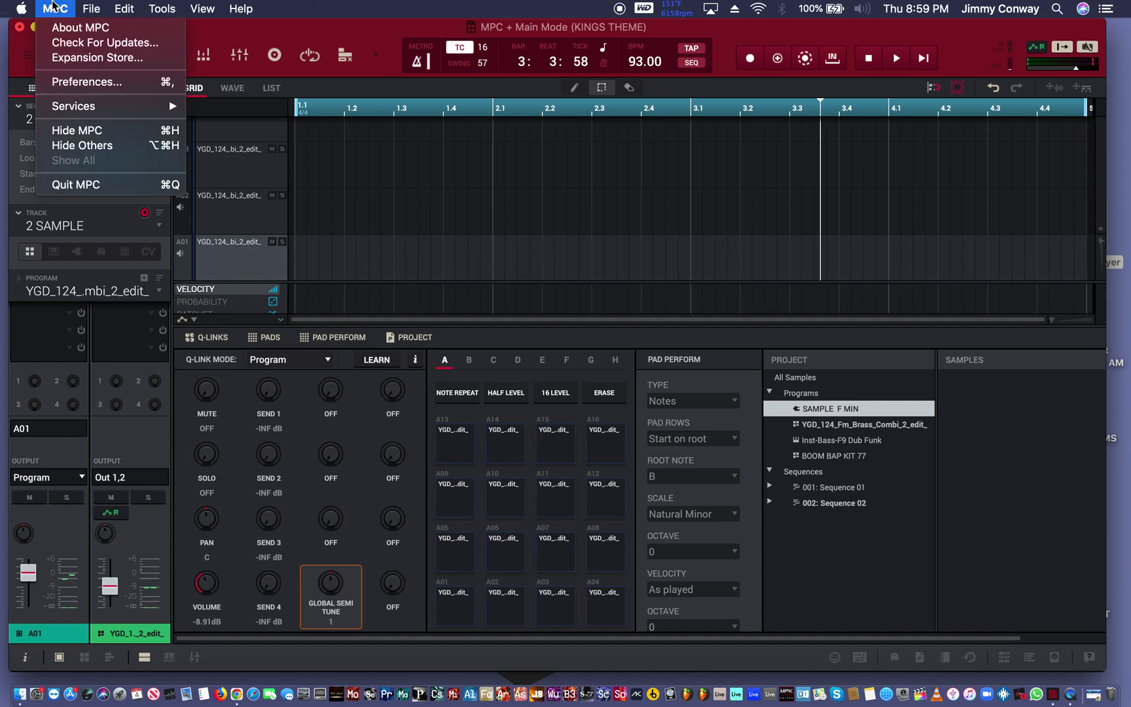
pyautogui.click(68, 76)
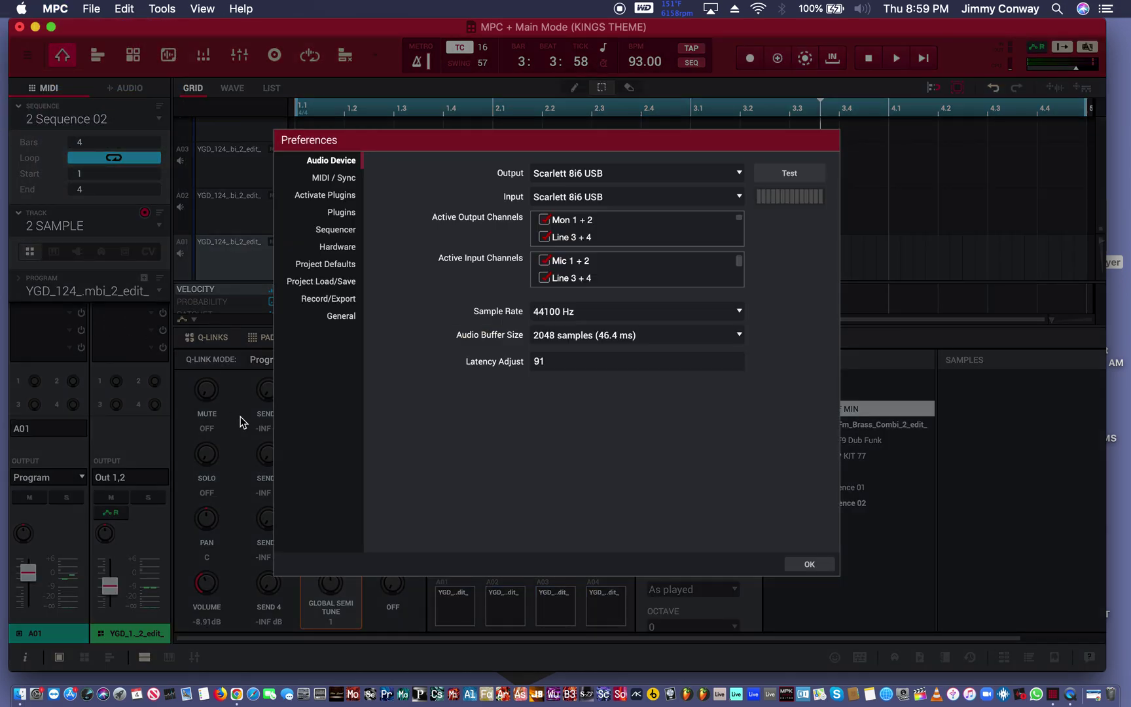
pyautogui.click(587, 341)
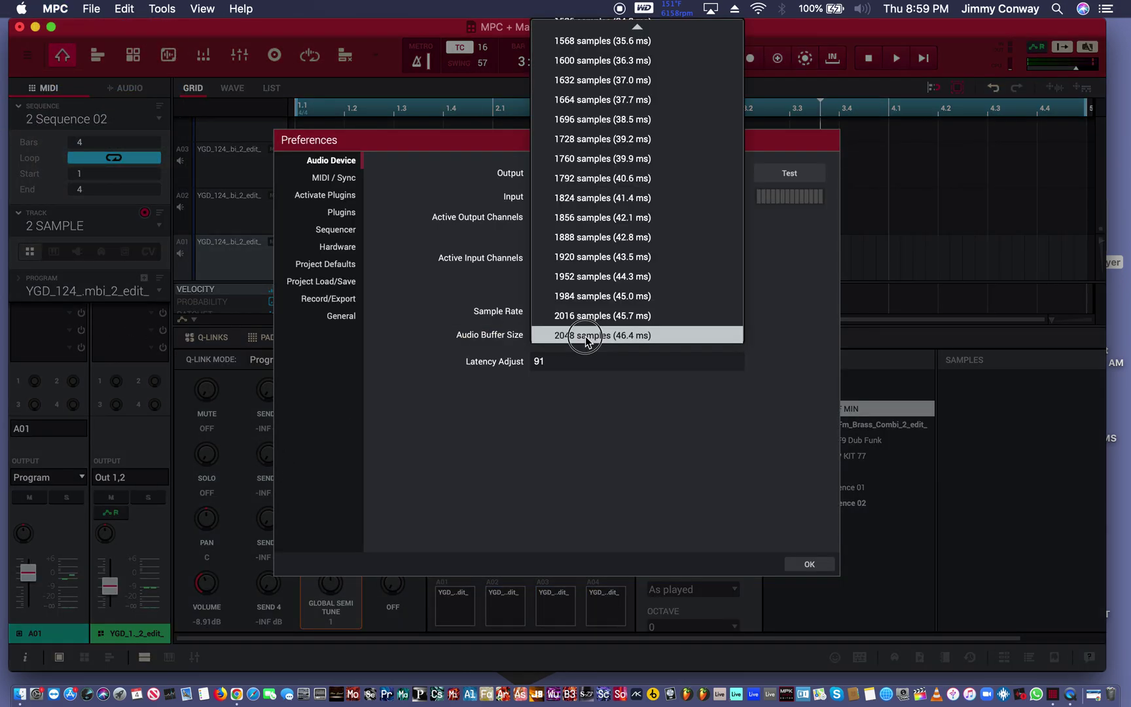
pyautogui.scroll(10, 617, 49)
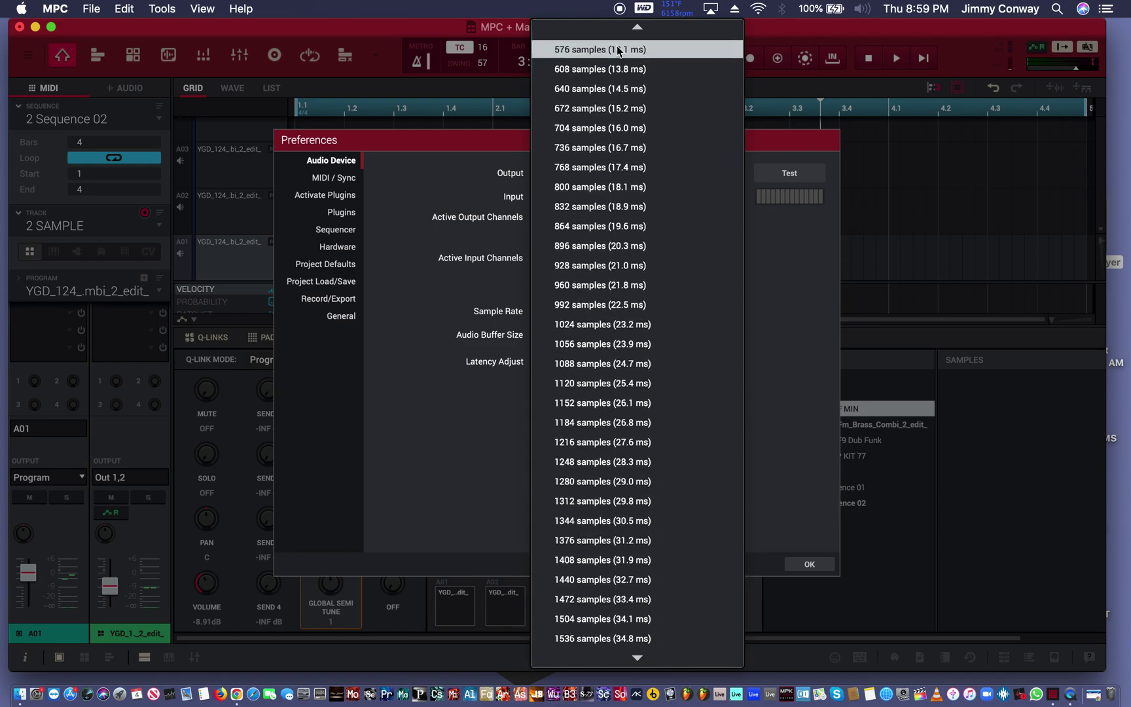
pyautogui.scroll(-5, 619, 98)
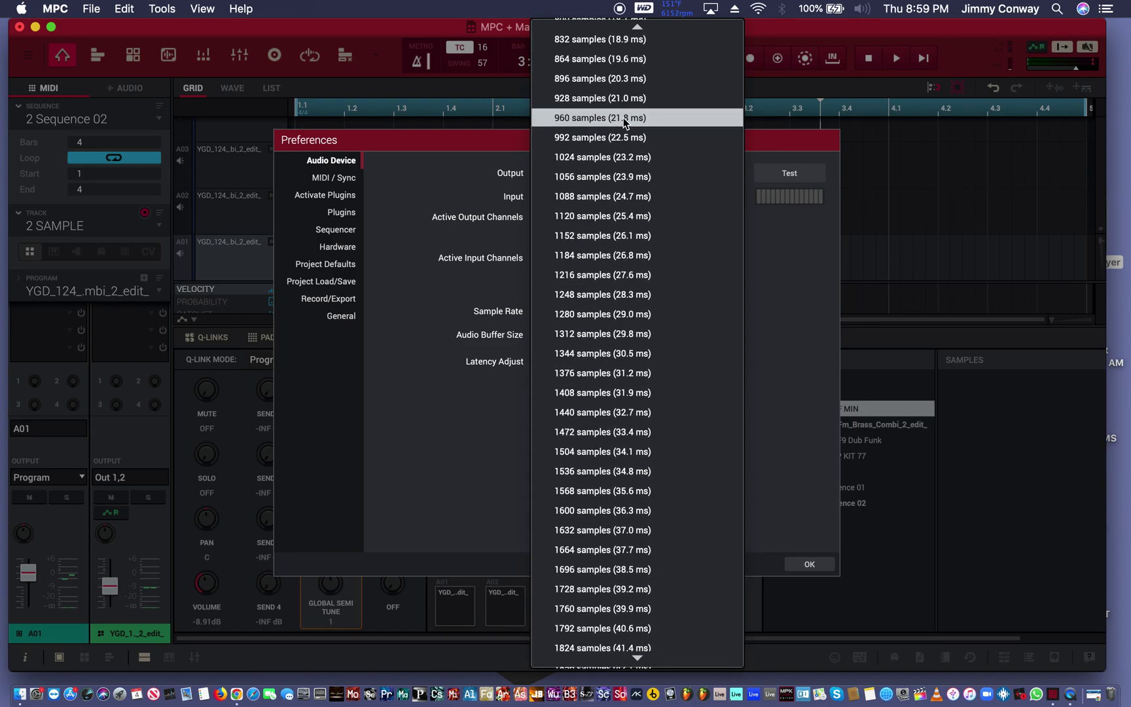
pyautogui.click(630, 156)
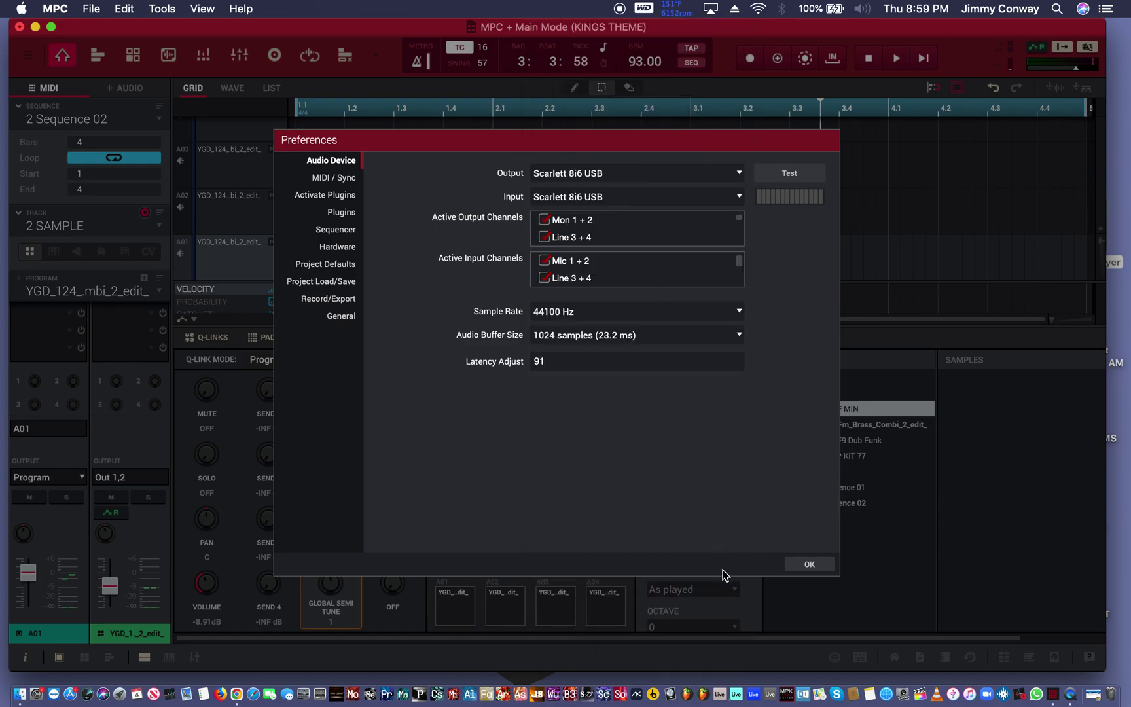
pyautogui.click(819, 565)
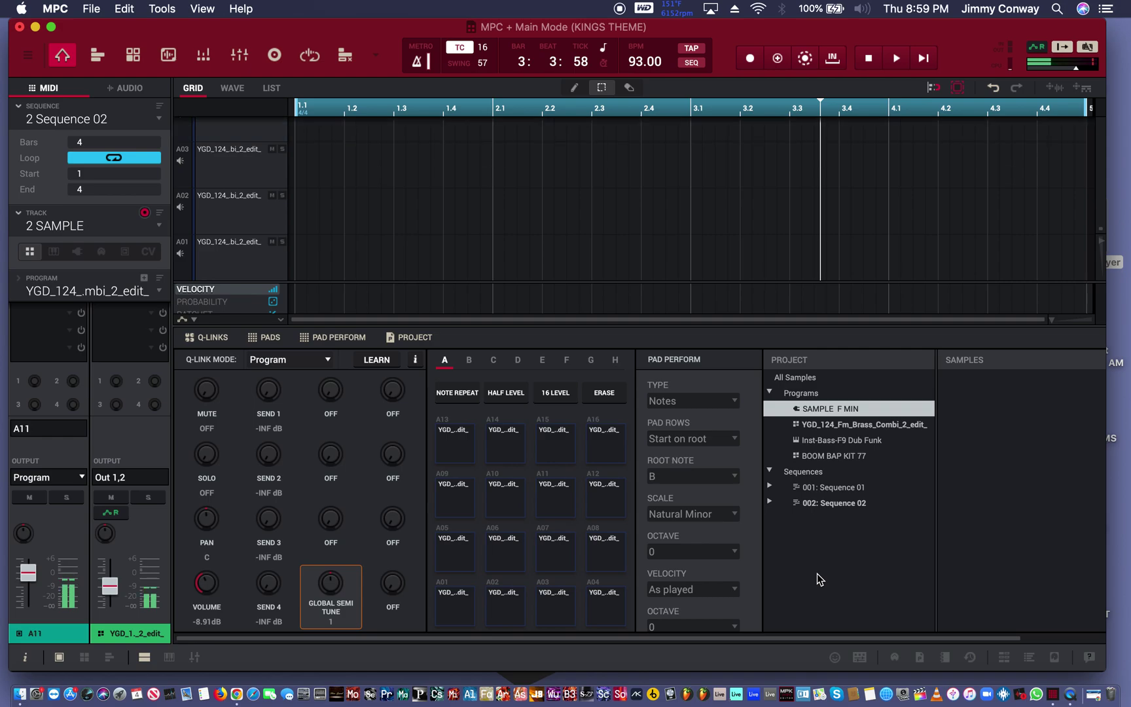
# - Play the sequence through from bar 1, then stop playback
pyautogui.press('space')
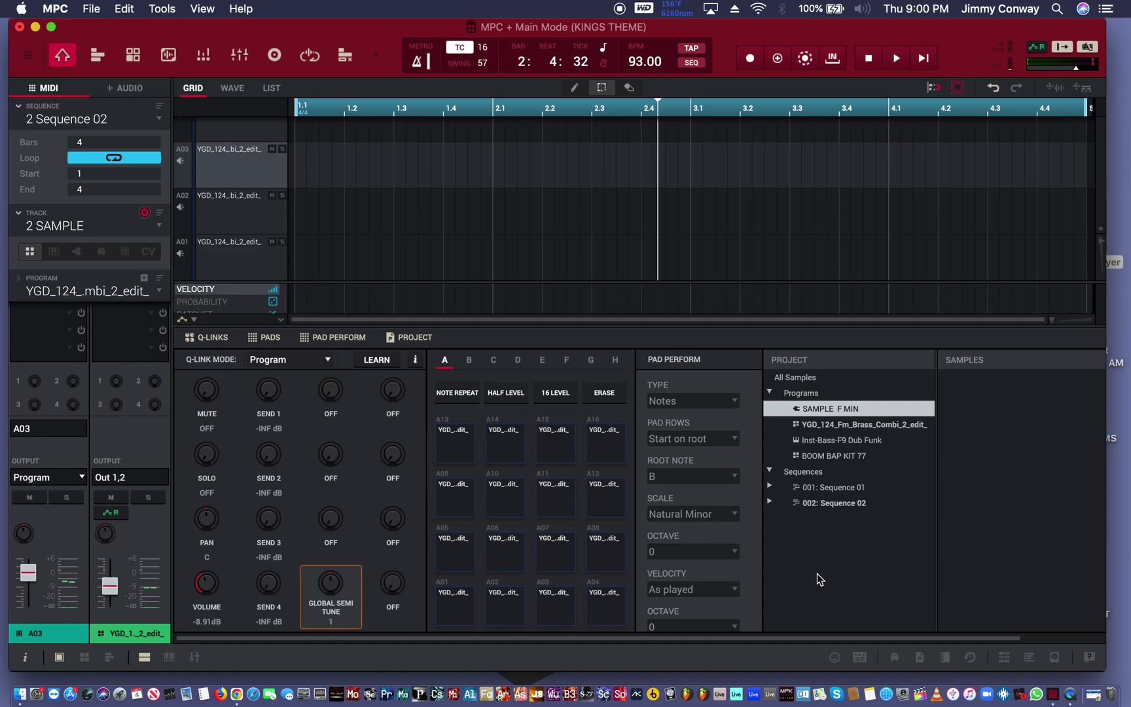
pyautogui.press('space')
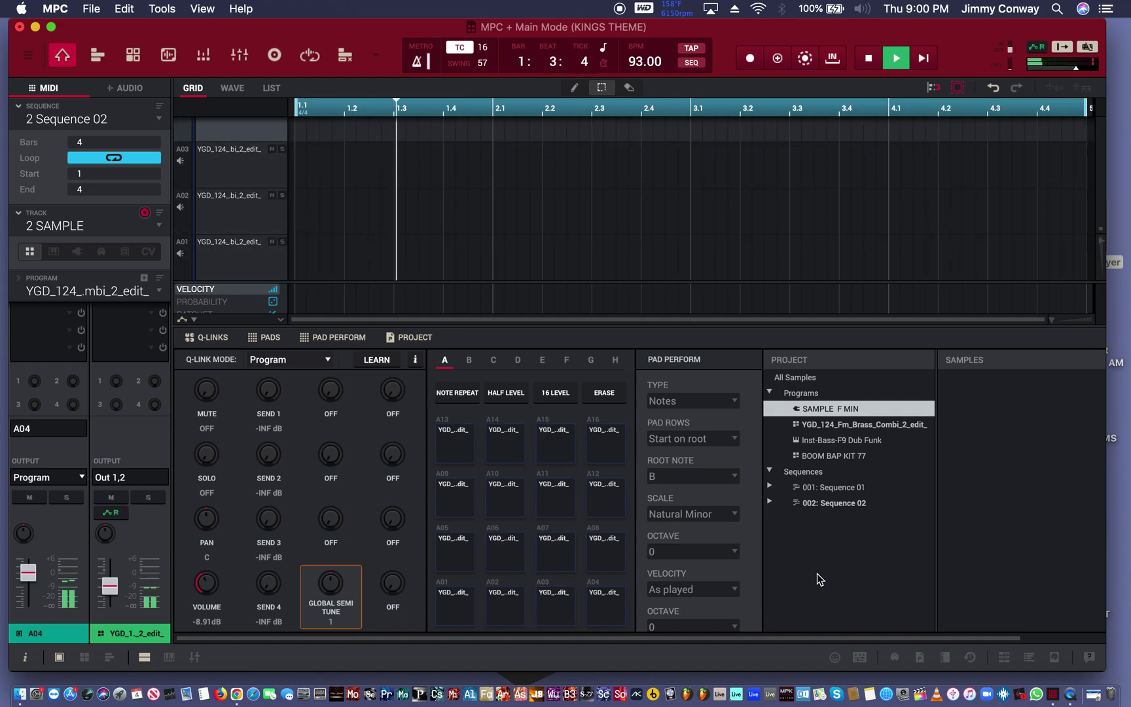
pyautogui.press('space')
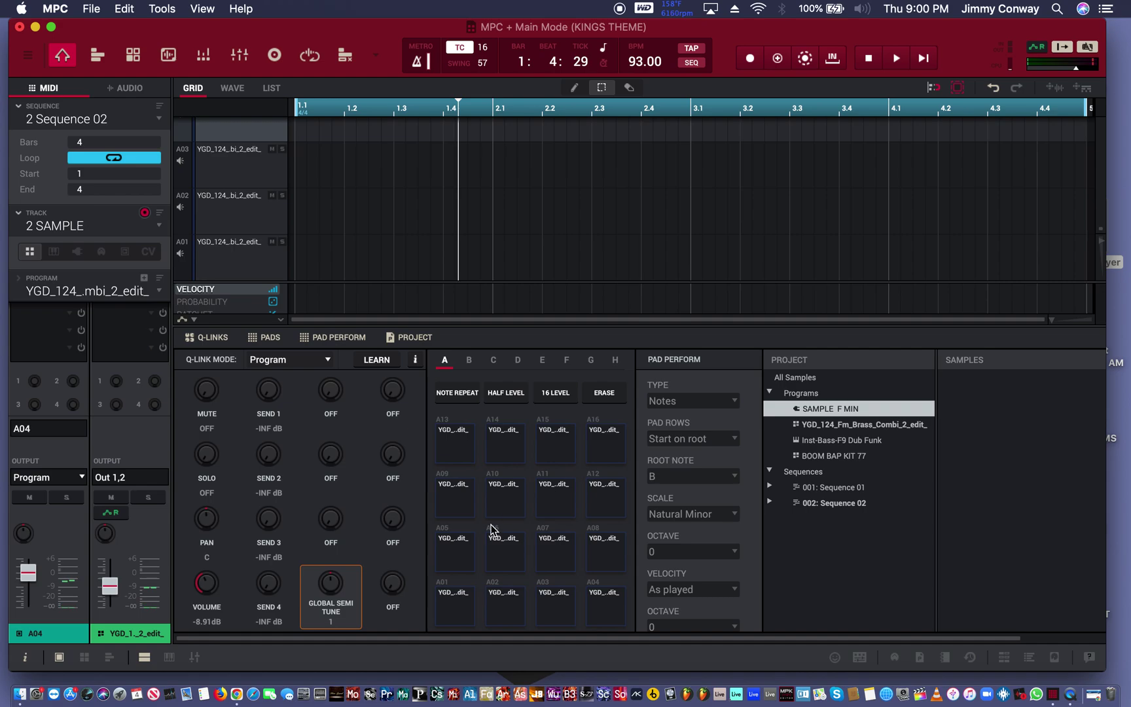
# - Double Sequence 02 to 8 bars and zoom the grid out to show them
pyautogui.scroll(5, 288, 238)
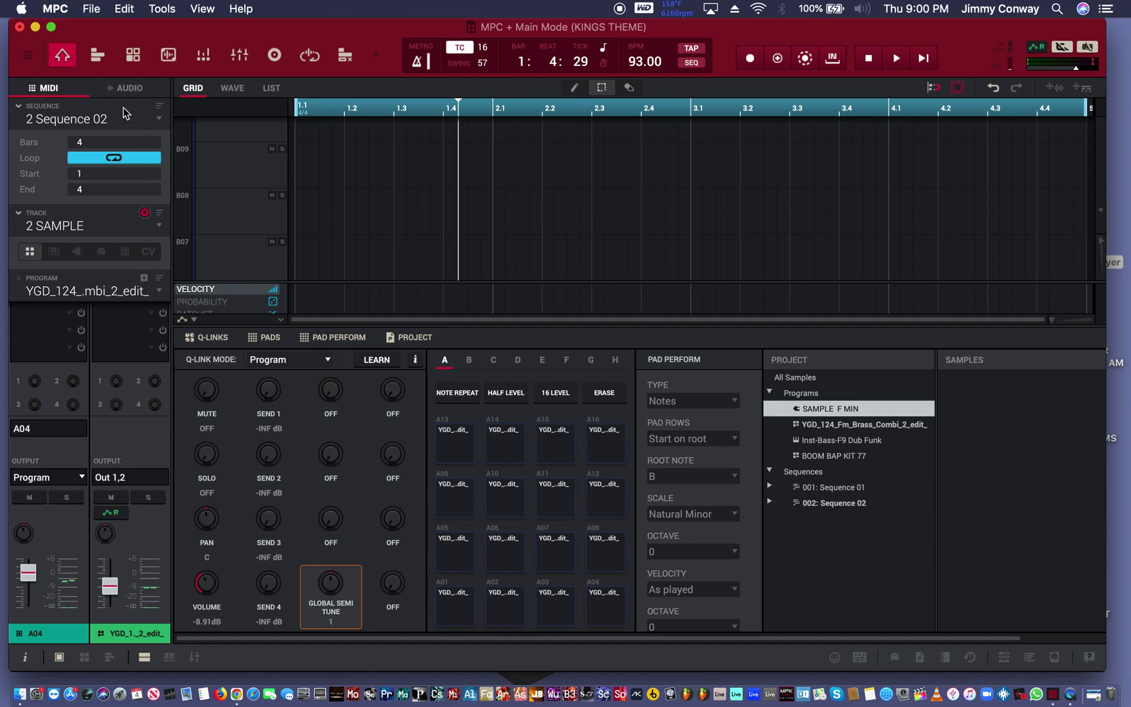
pyautogui.rightClick(109, 124)
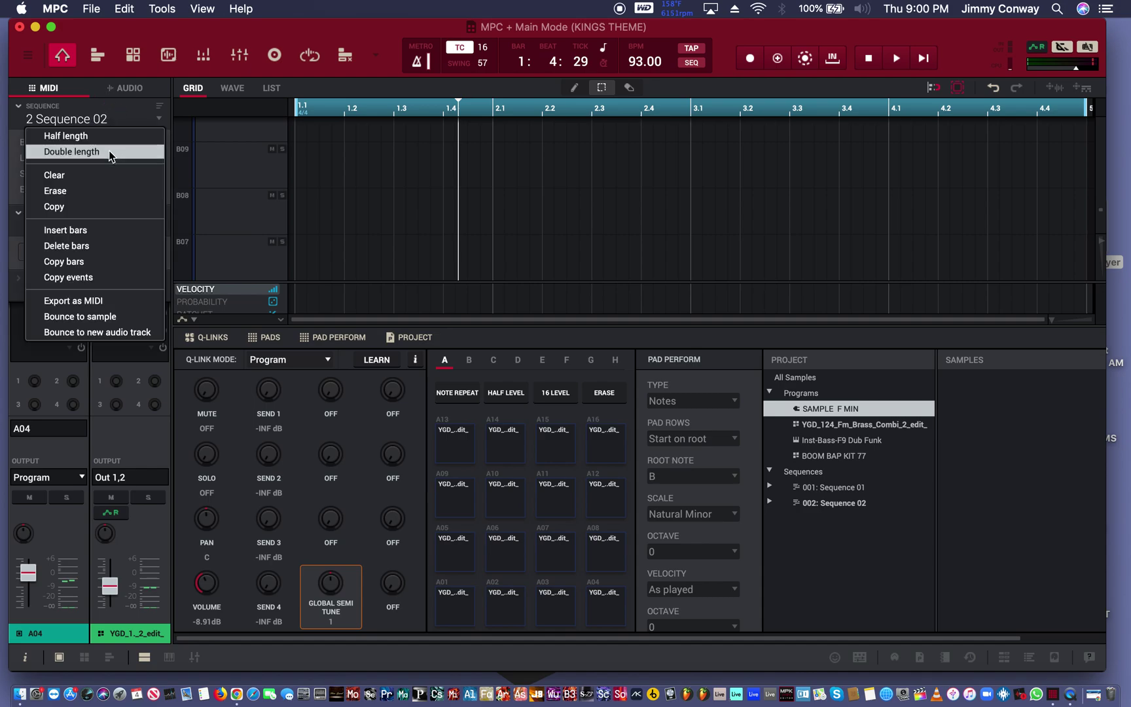
pyautogui.click(110, 153)
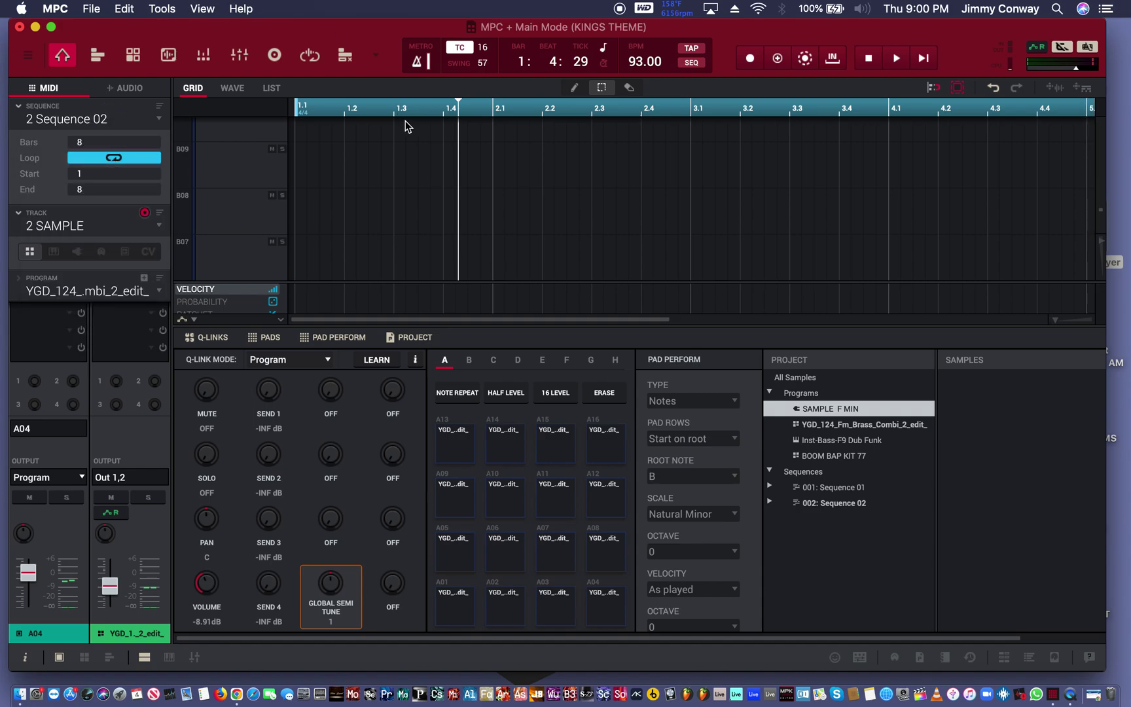
pyautogui.moveTo(401, 111); pyautogui.dragTo(395, 5)
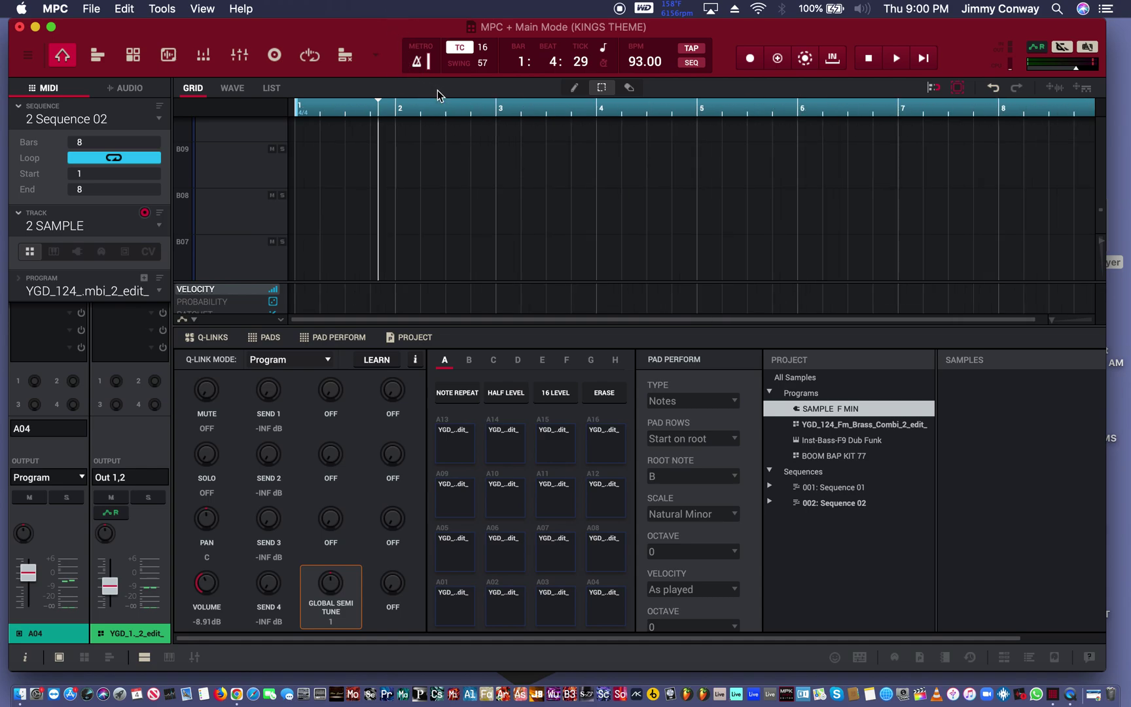
pyautogui.click(457, 47)
pyautogui.scroll(-10, 677, 182)
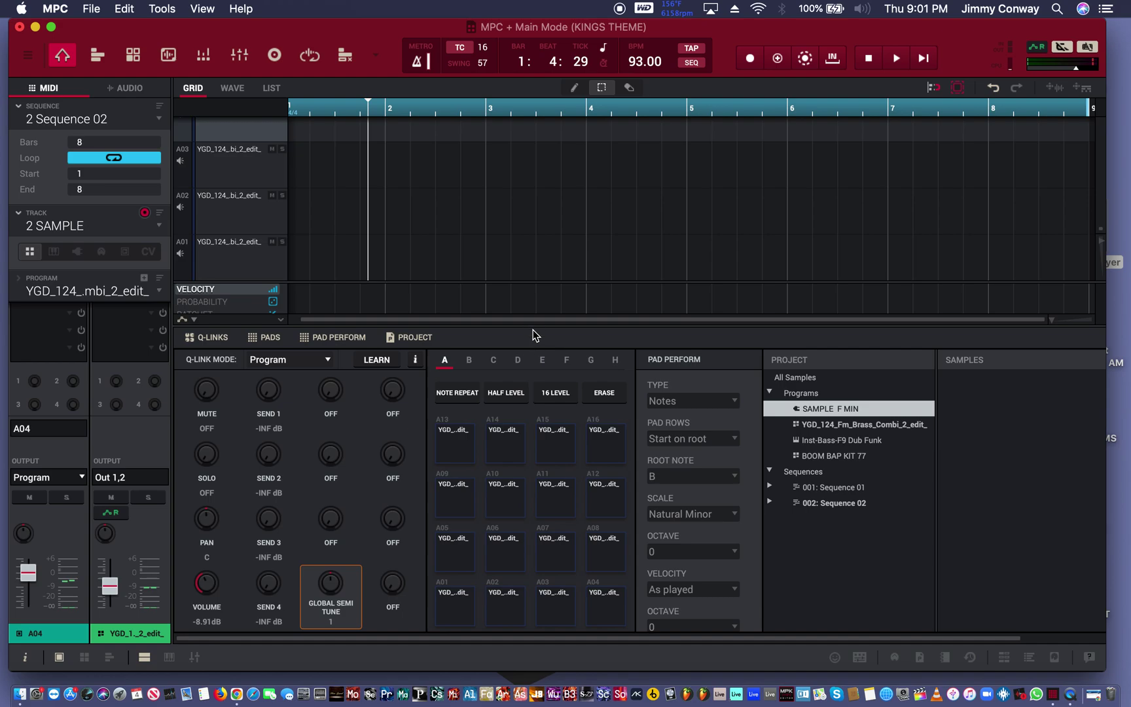
# - Record brass-chop hits on pads A01–A03 across all 8 bars, then turn off Overdub
pyautogui.press('r')
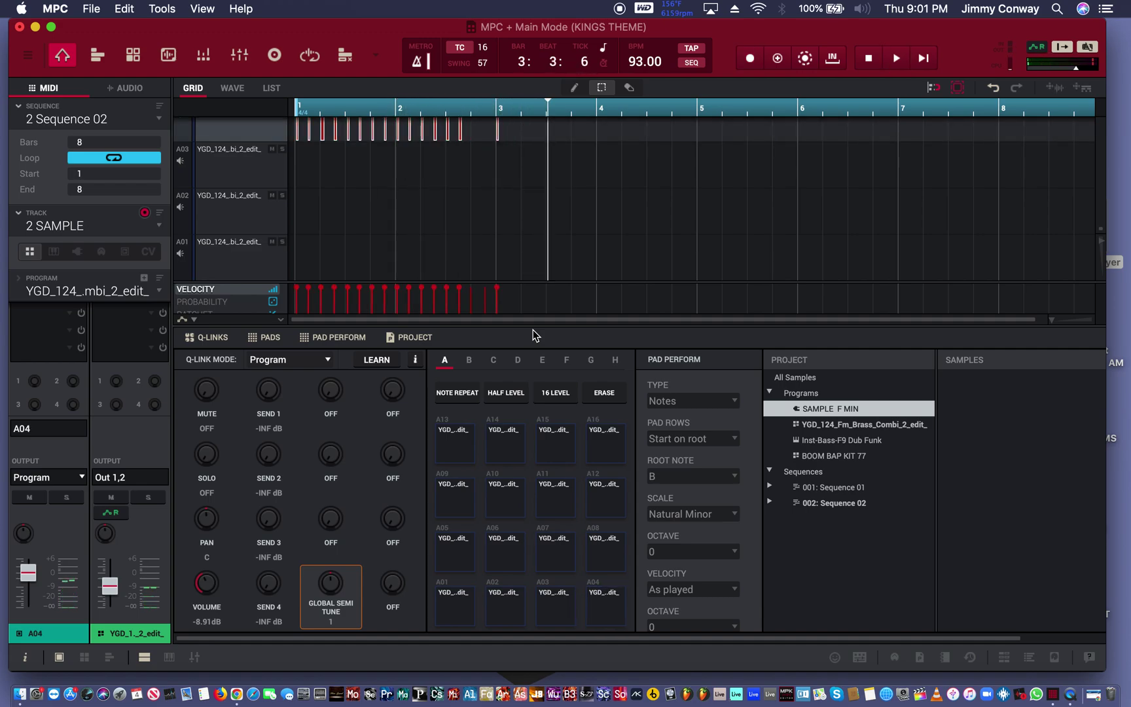
pyautogui.press('space')
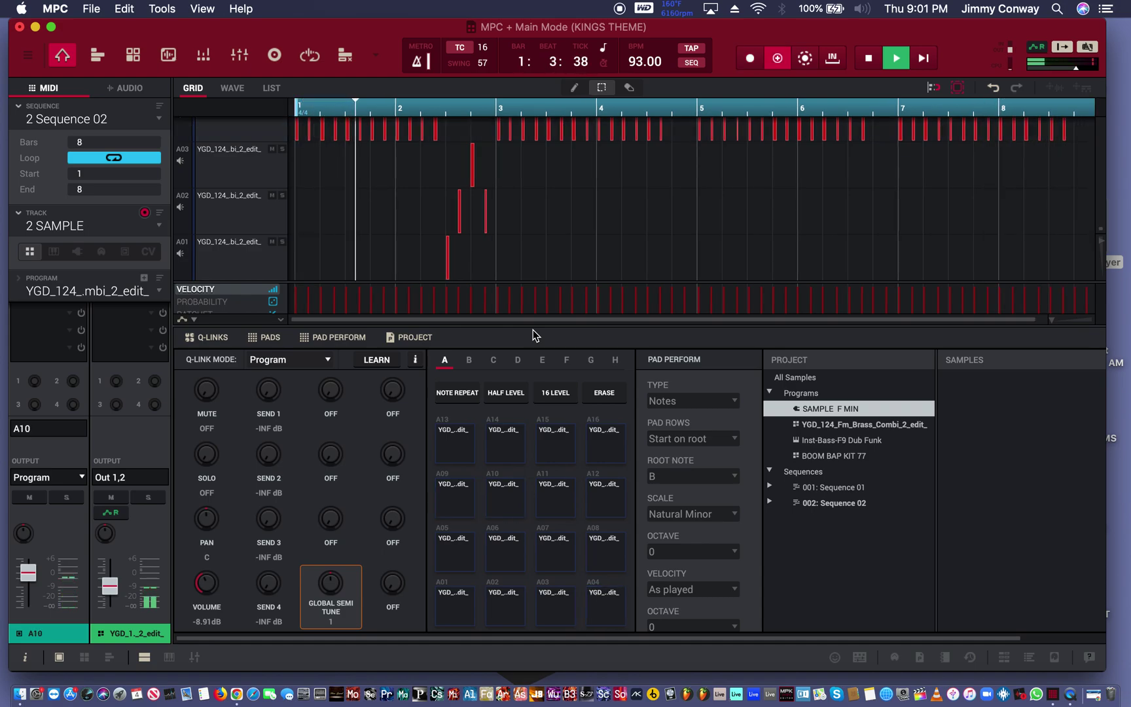
pyautogui.click(776, 58)
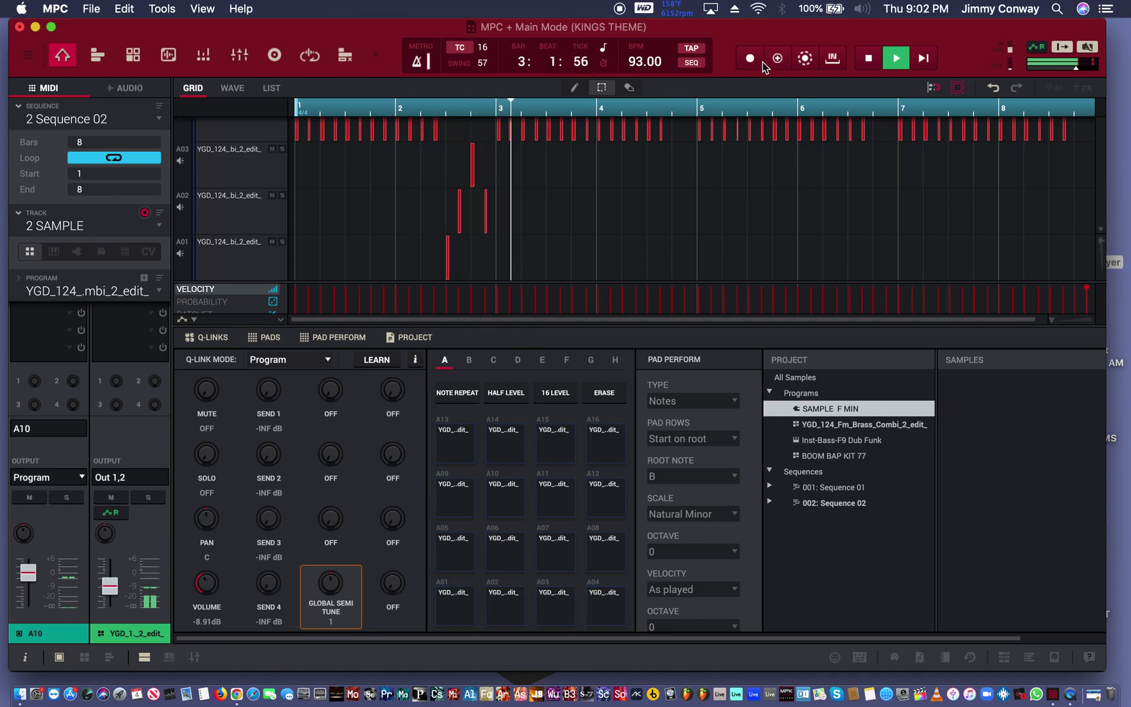
pyautogui.moveTo(737, 109)
pyautogui.mouseDown()
pyautogui.moveTo(737, 145)
pyautogui.moveTo(740, 93)
pyautogui.mouseUp()
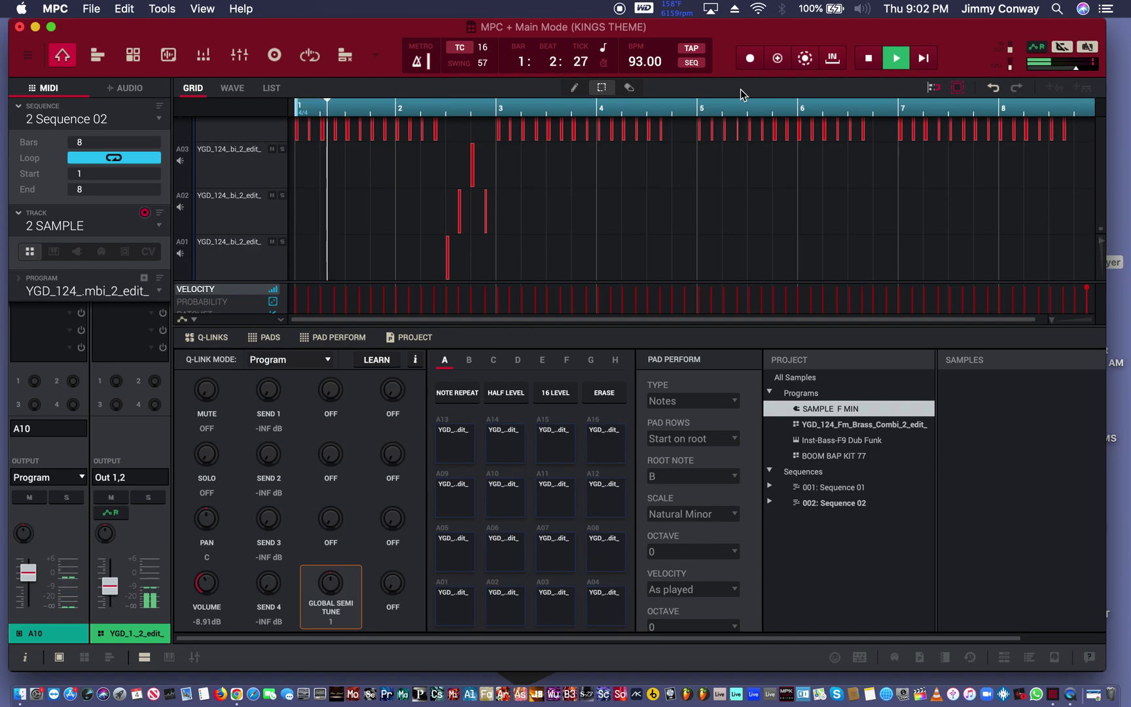
# - Stop playback and select YGD_124_Fm_Brass_Combi_2_edit_ in Project Programs to show its sample
pyautogui.press('space')
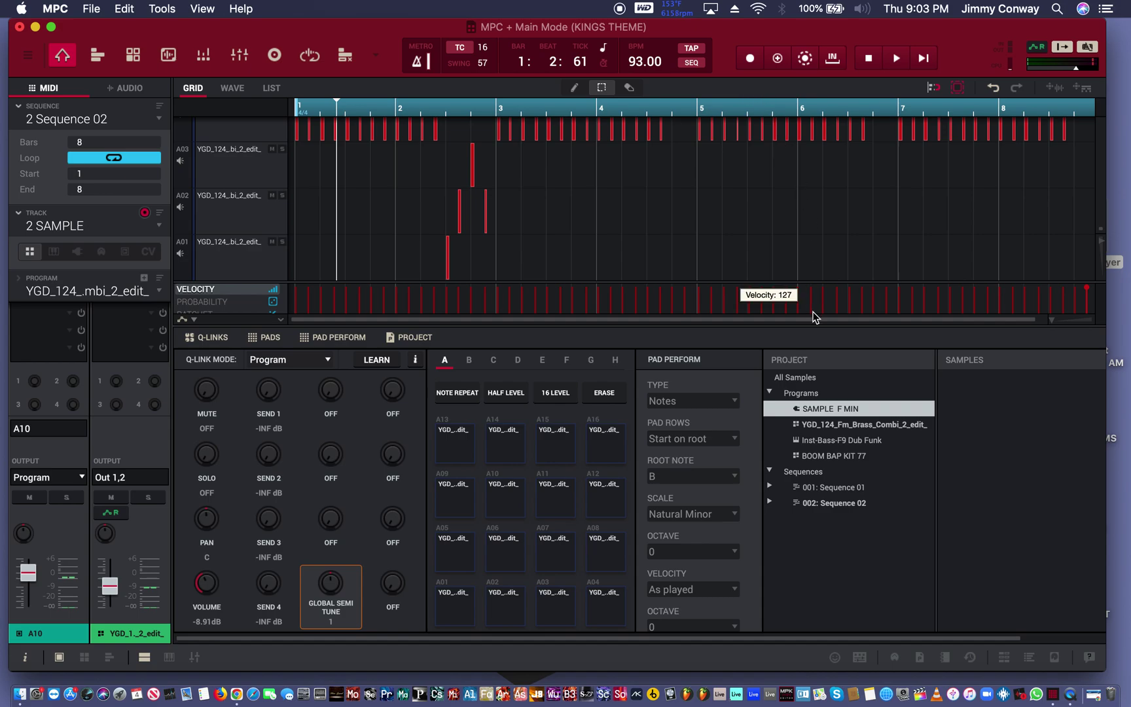
pyautogui.click(847, 429)
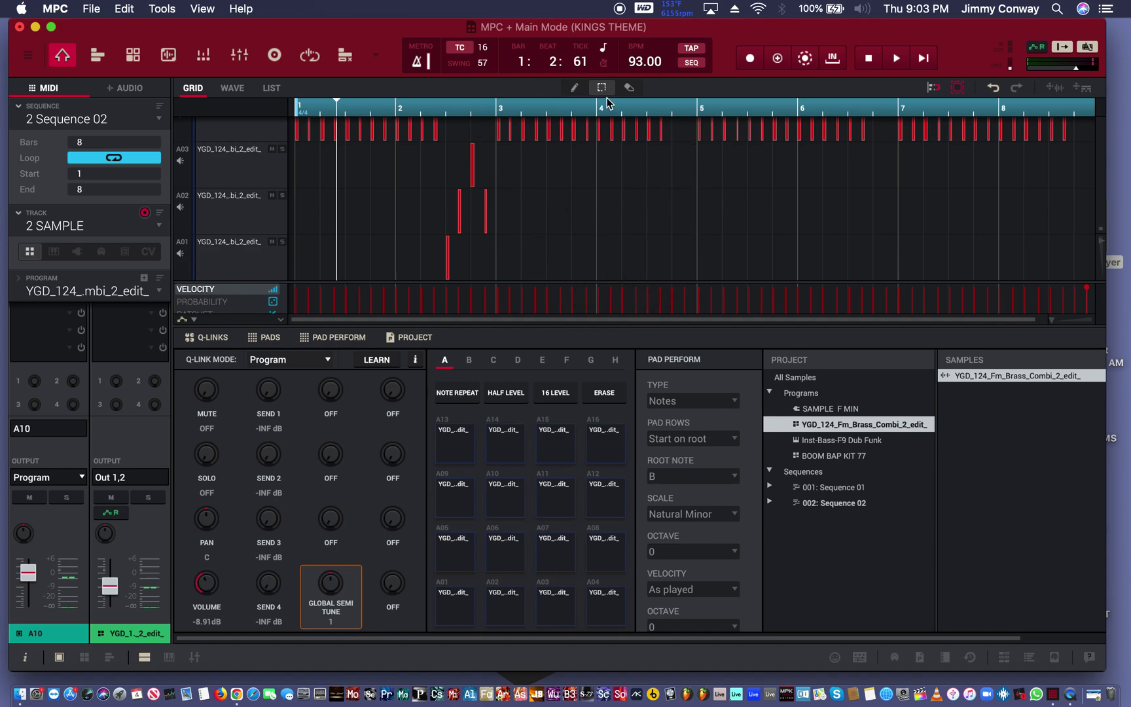
# - Rename the track's brass program to 'SAMPLE Fm 124' in the Program name field
pyautogui.click(131, 295)
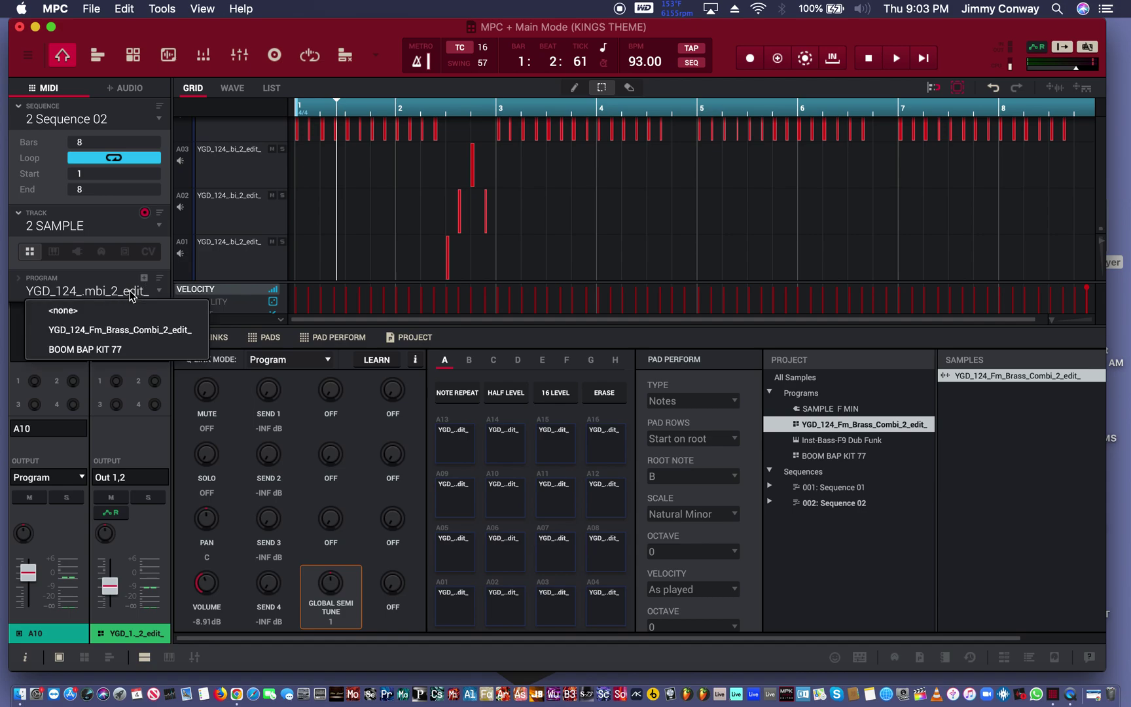
pyautogui.click(131, 293)
pyautogui.doubleClick(130, 291)
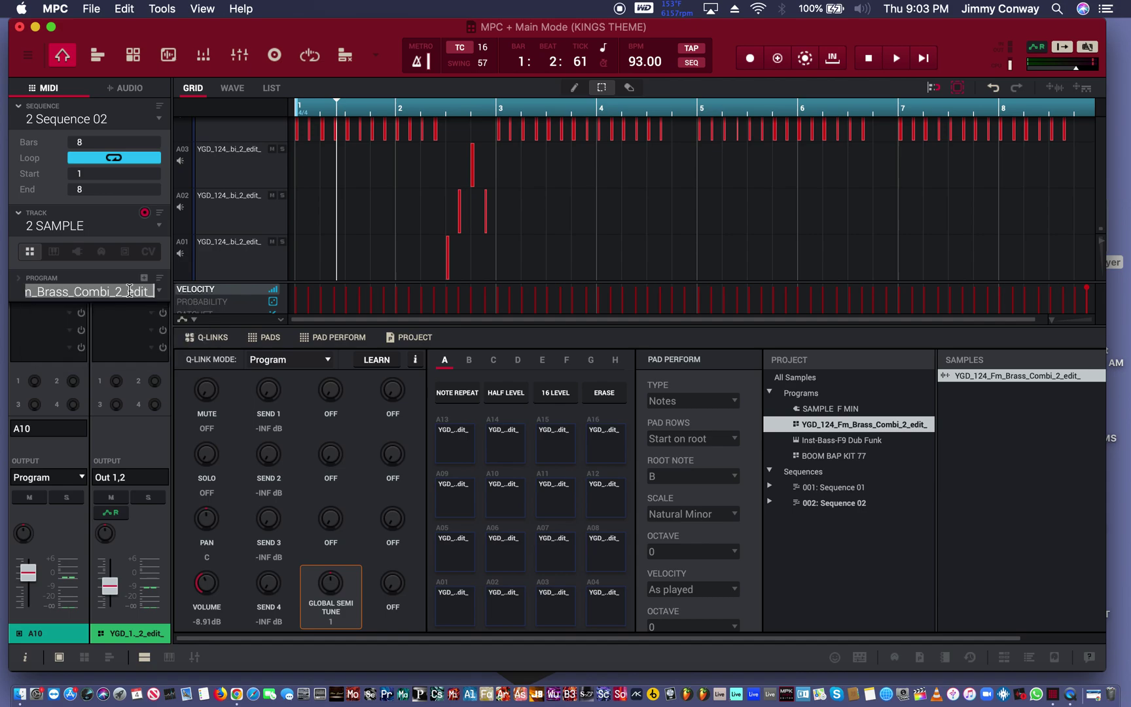
pyautogui.write('SAMPLE')
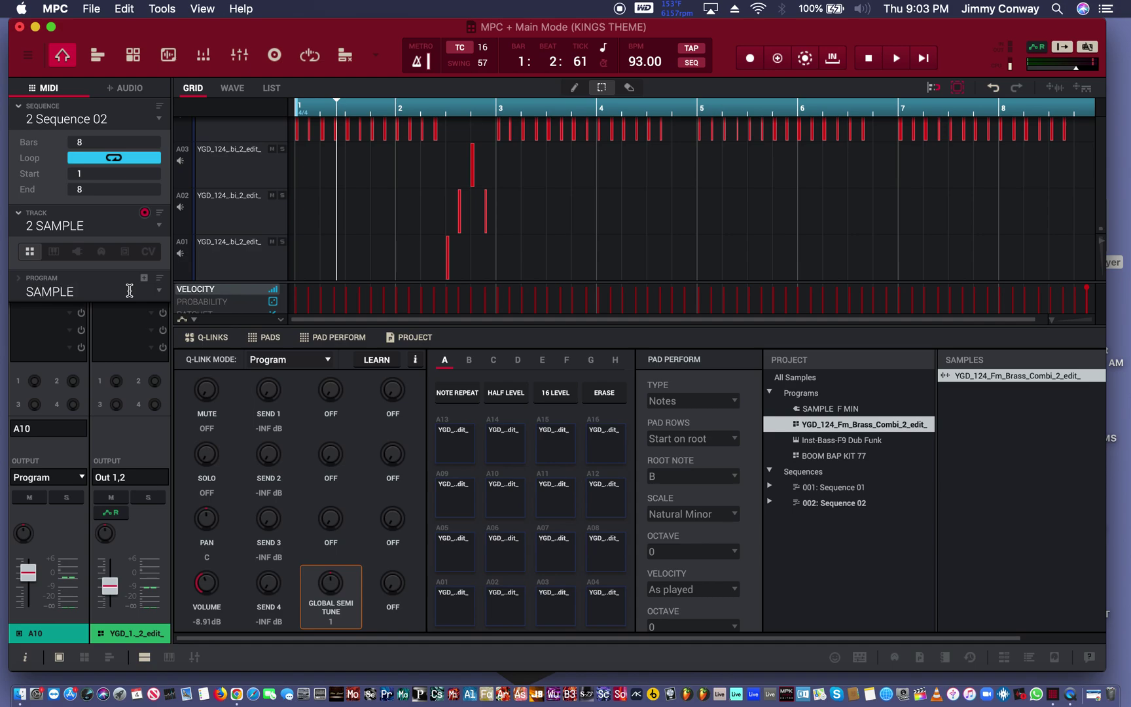
pyautogui.write(' Fm 124')
pyautogui.press('Return')
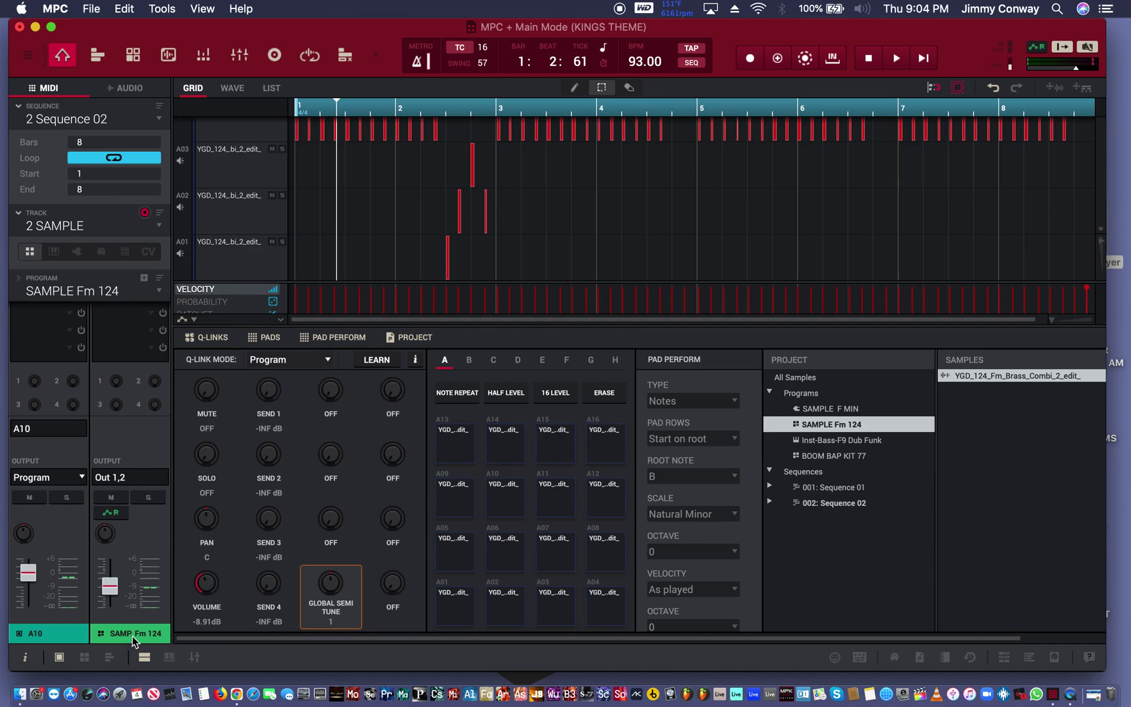
# - Show program strips in the mixer and open the plugin list for an empty insert
pyautogui.click(84, 657)
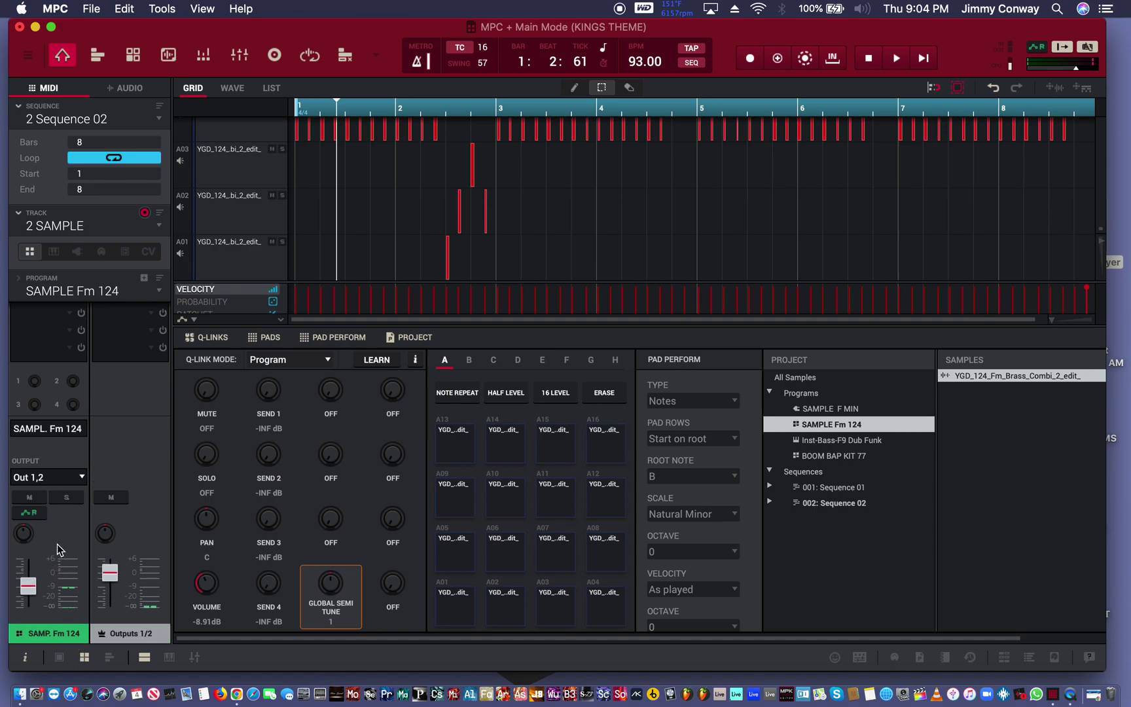
pyautogui.doubleClick(67, 315)
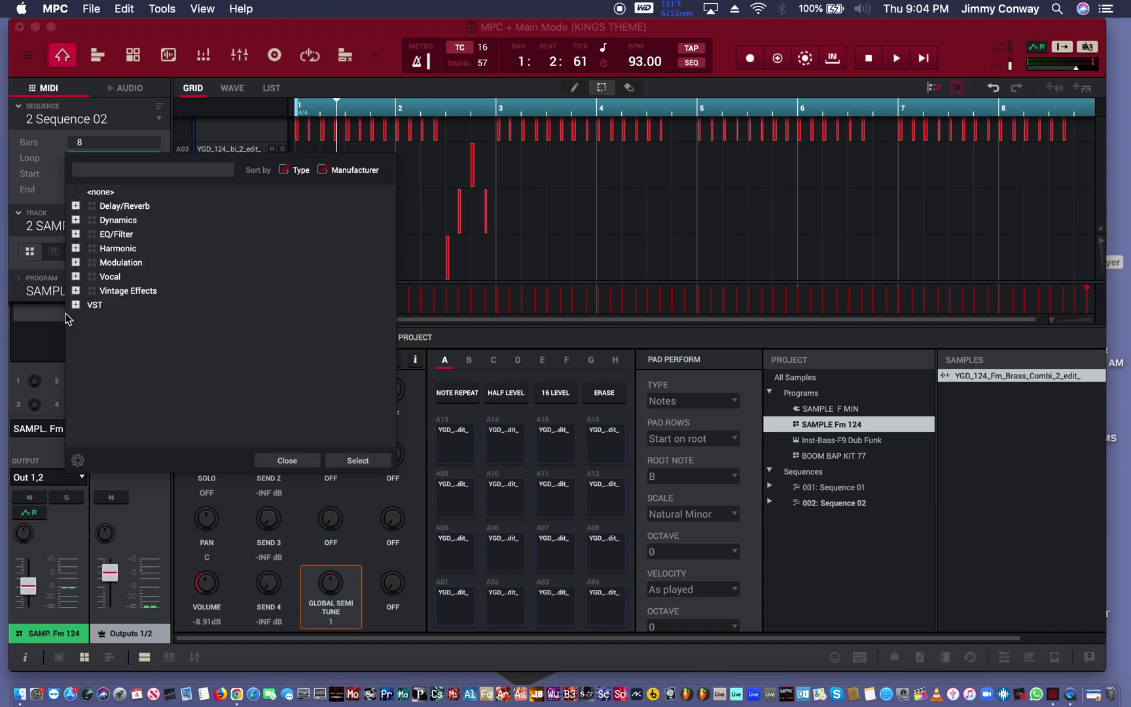
pyautogui.click(295, 462)
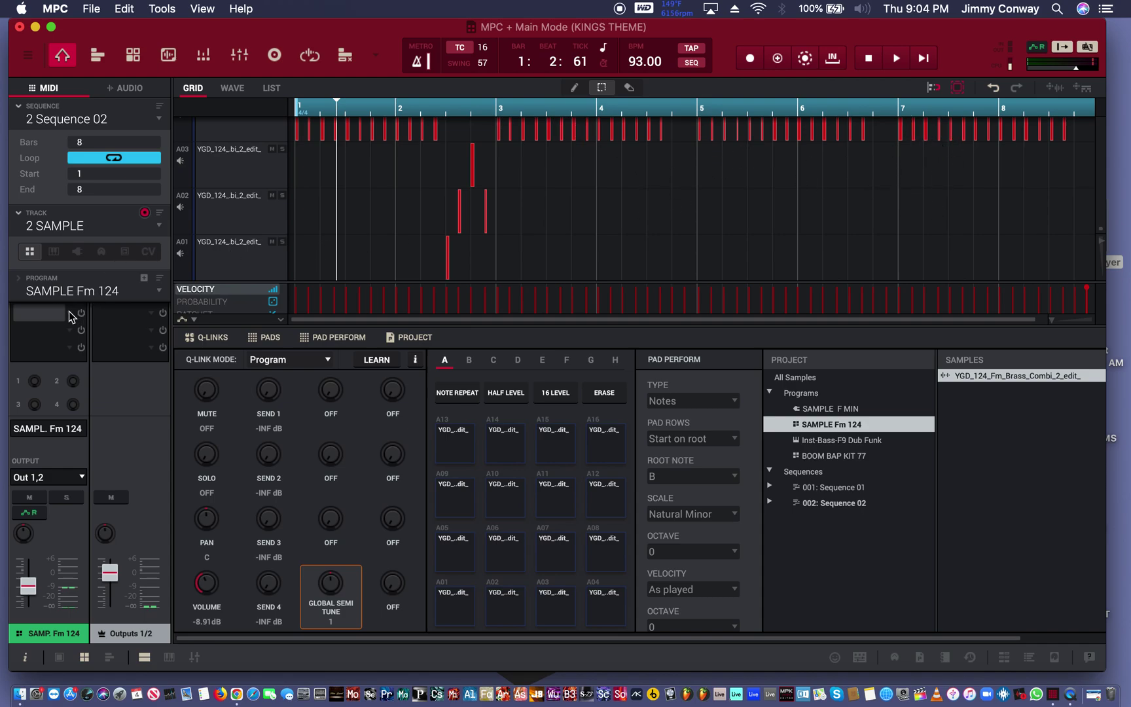
pyautogui.click(40, 314)
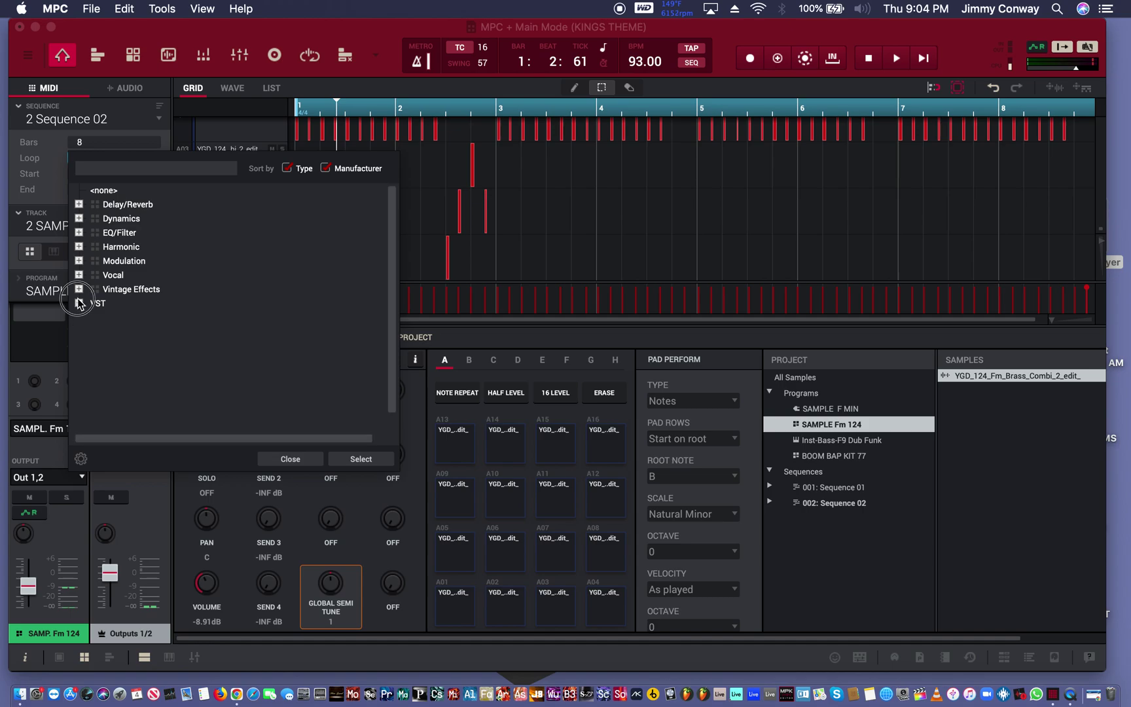
pyautogui.click(78, 303)
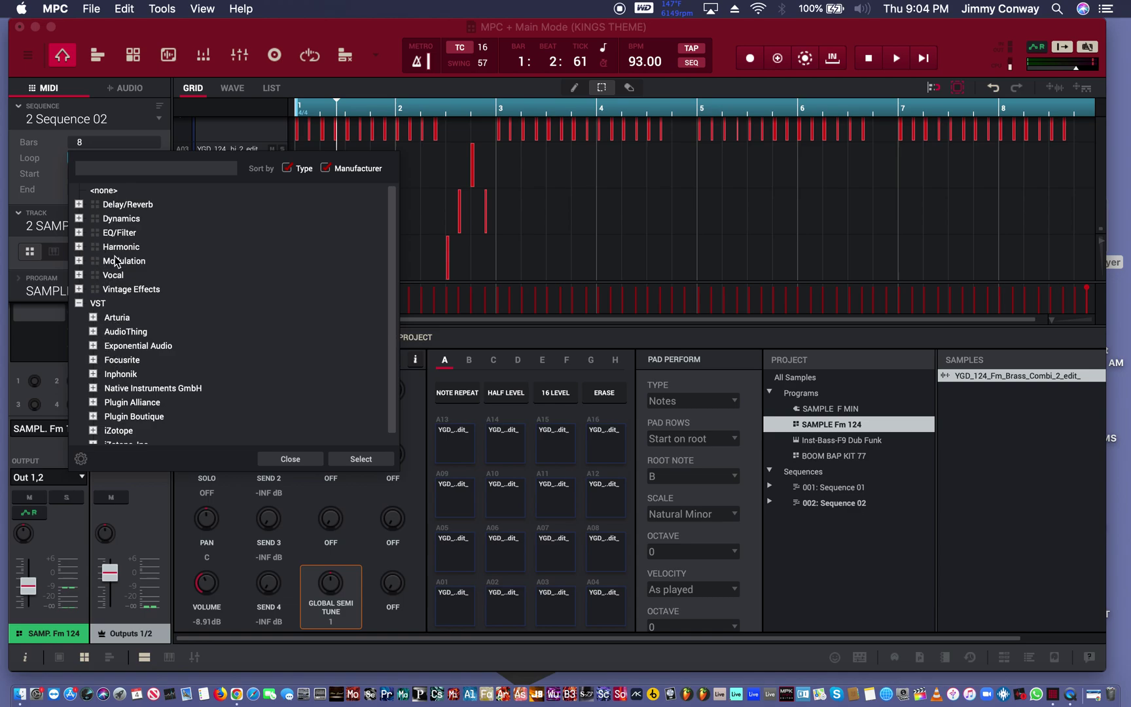
# - Search 'tun' and load Plugin Alliance bx_tuner into the SAMPLE Fm 124 insert
pyautogui.click(127, 168)
pyautogui.write('tuner')
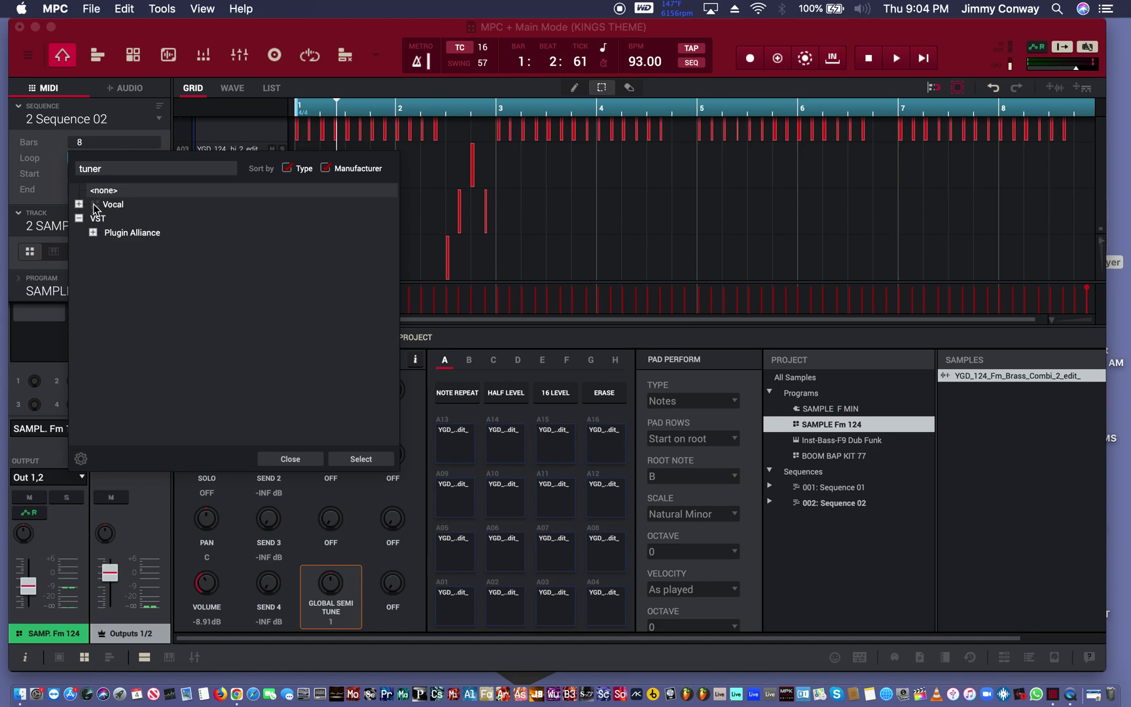
pyautogui.click(93, 232)
pyautogui.click(124, 265)
pyautogui.doubleClick(122, 265)
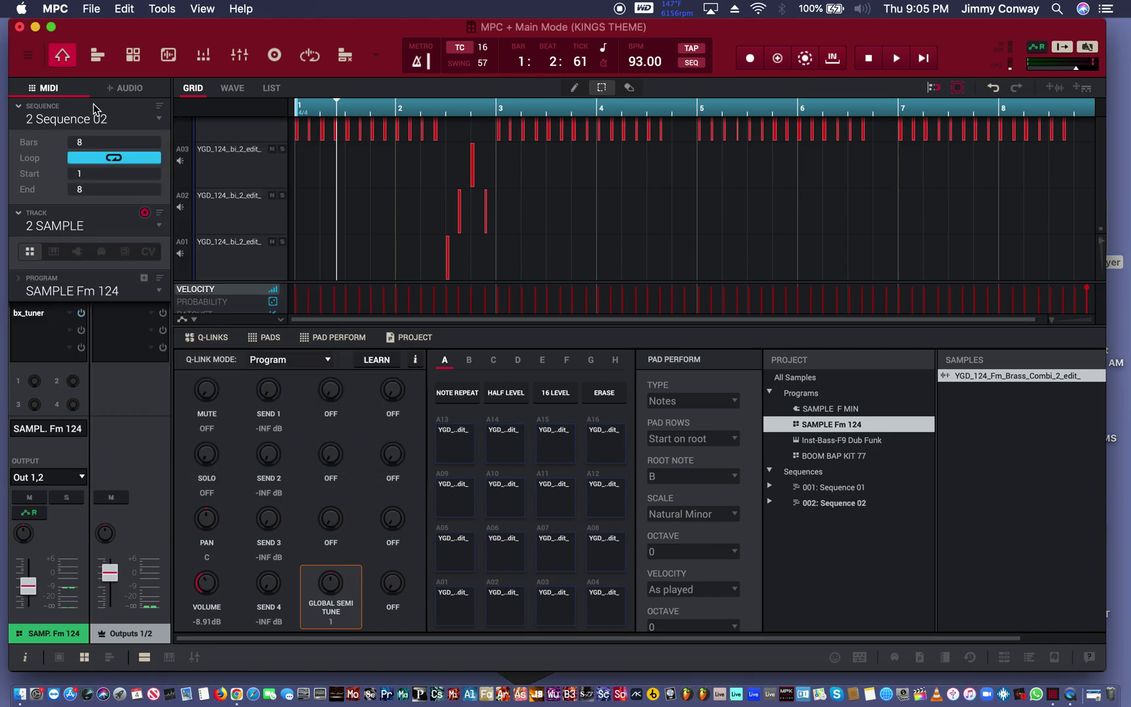
pyautogui.click(57, 8)
# - Set the Audio Device buffer size to 2048 samples (46.4 ms) in Preferences and confirm
pyautogui.click(76, 82)
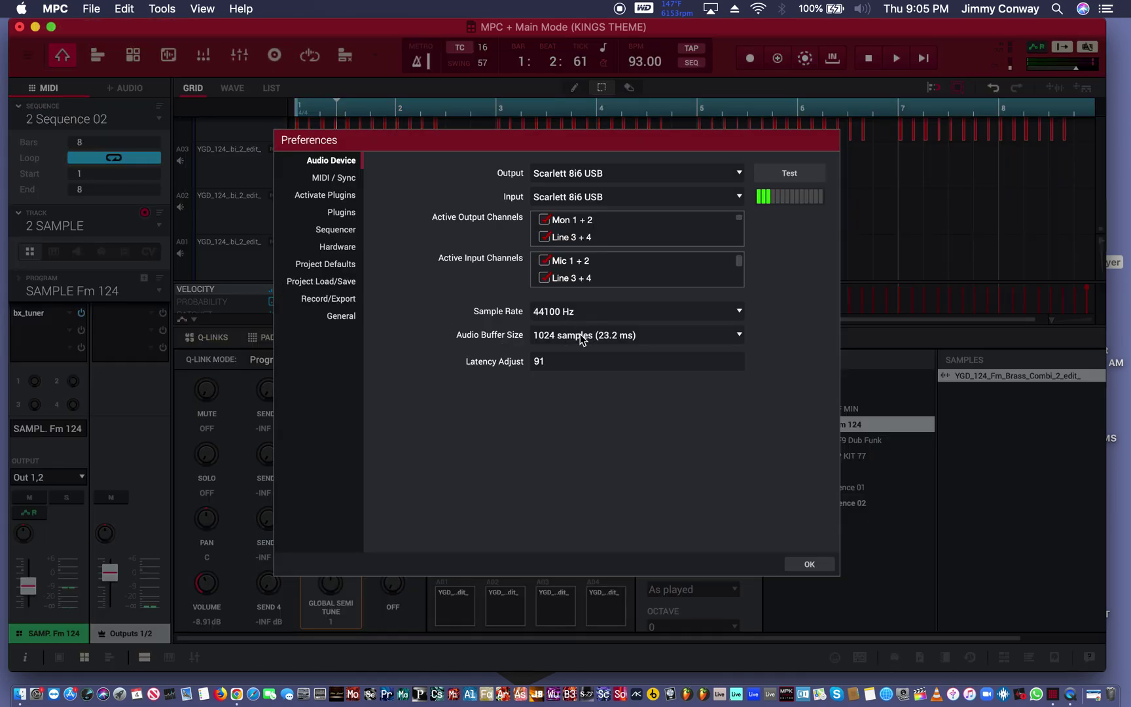
pyautogui.click(585, 341)
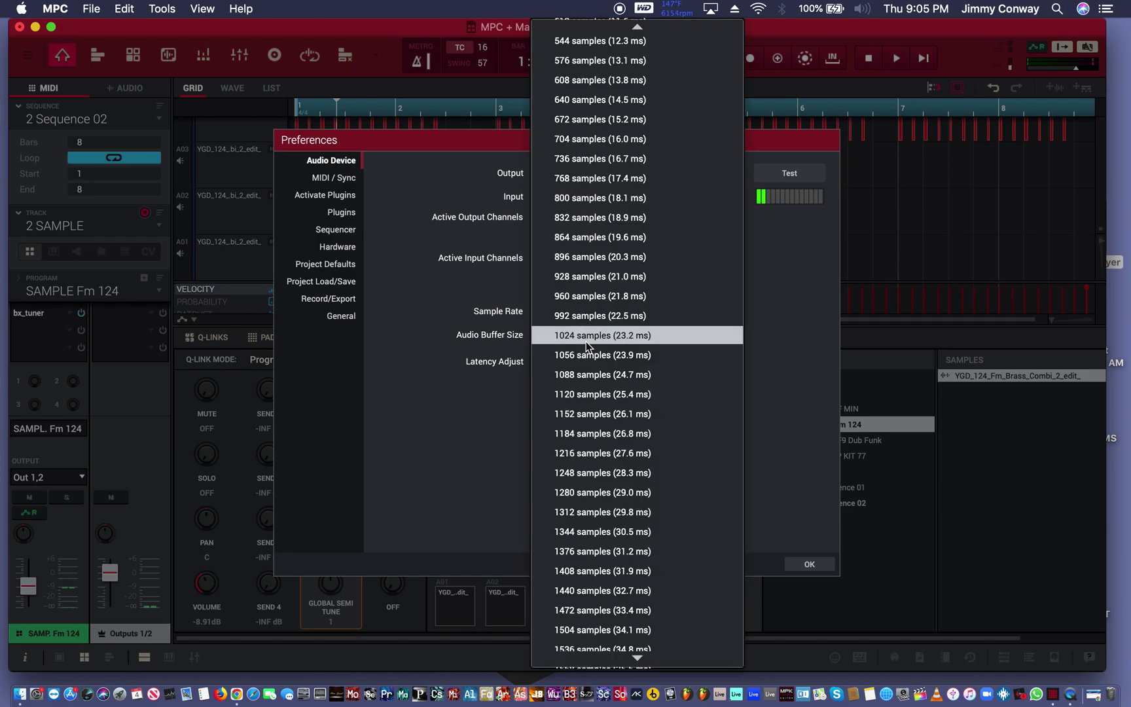
pyautogui.scroll(-5, 631, 655)
pyautogui.scroll(-3, 623, 641)
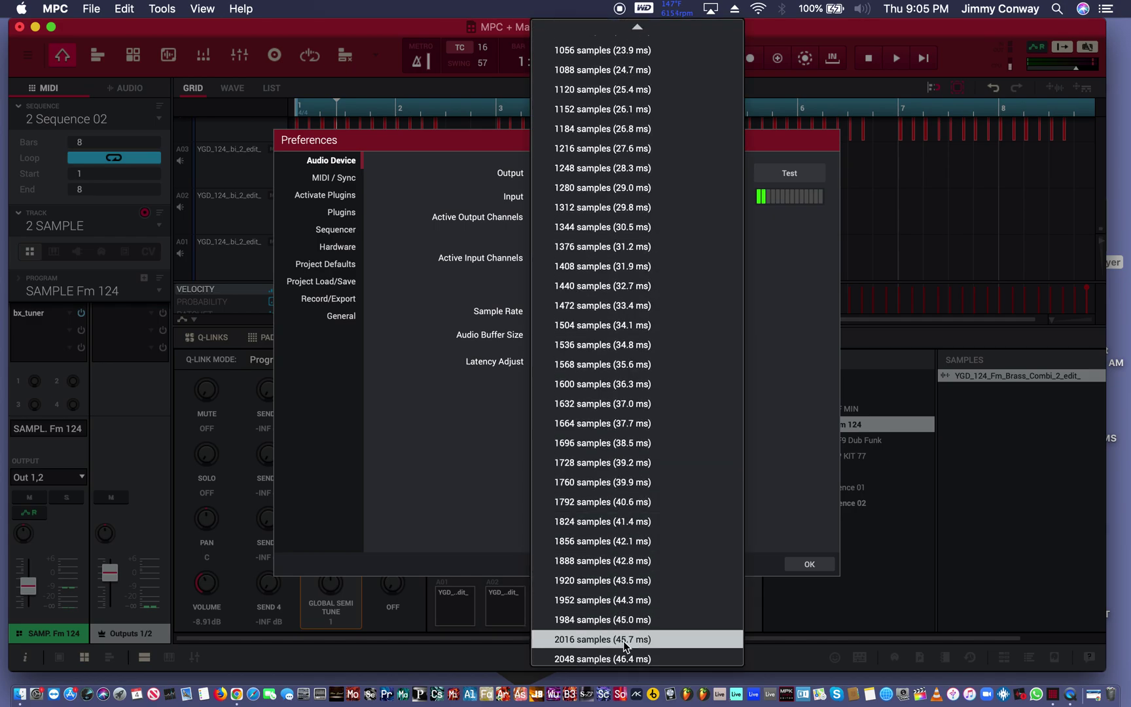
pyautogui.click(625, 659)
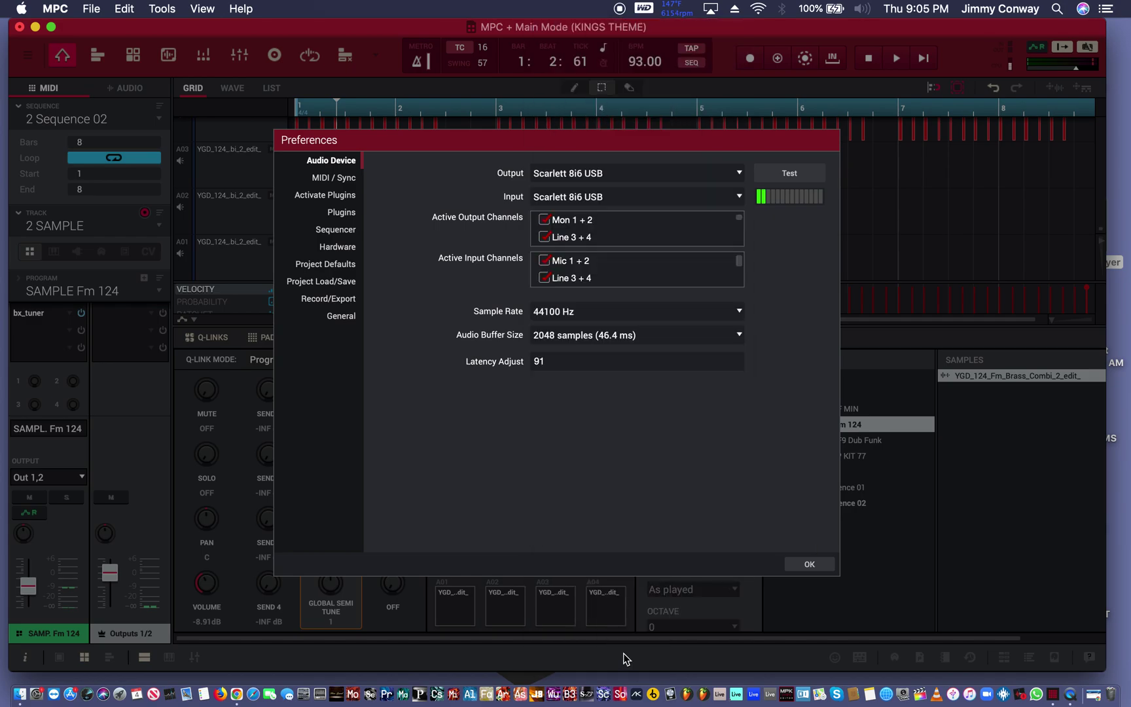
pyautogui.click(809, 565)
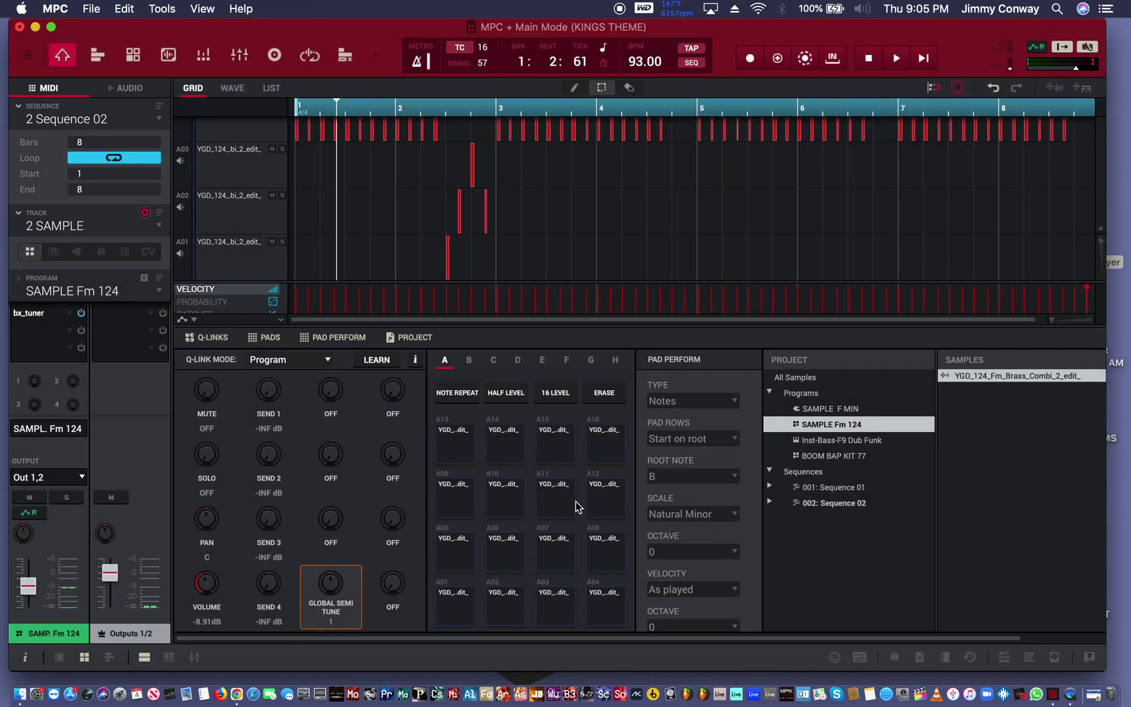
# - Open the bx_tuner window, move it lower, and play the sequence so it reads the brass pitch
pyautogui.doubleClick(46, 313)
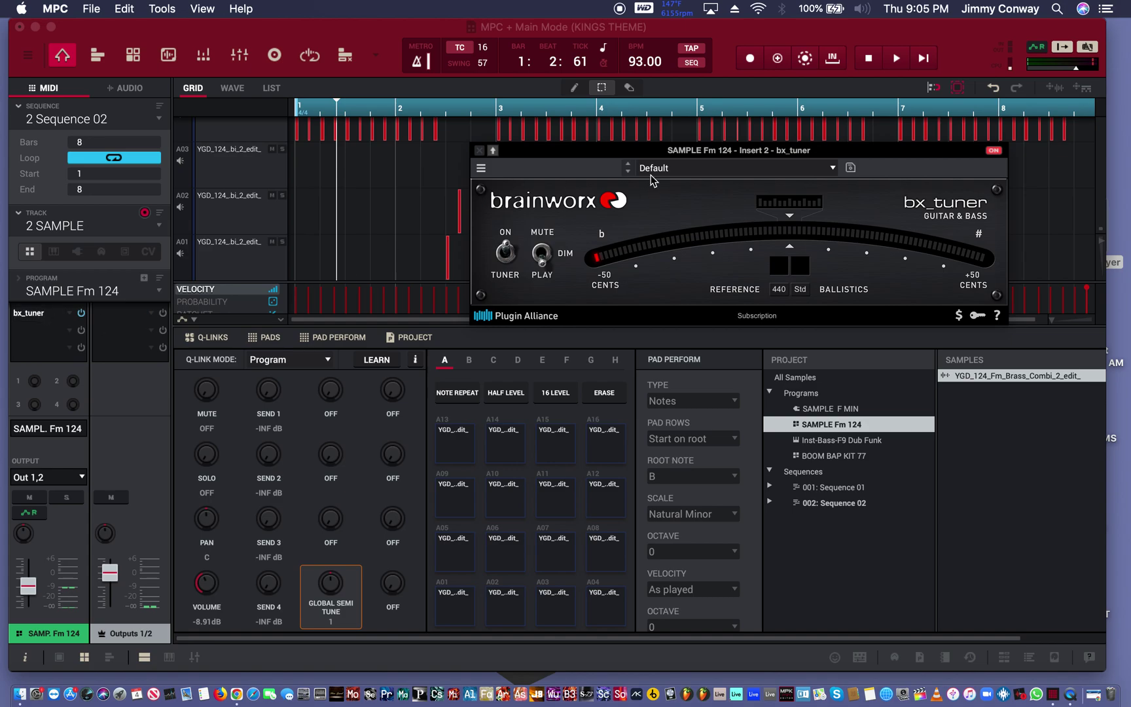
pyautogui.click(770, 152)
pyautogui.moveTo(769, 151); pyautogui.dragTo(774, 258)
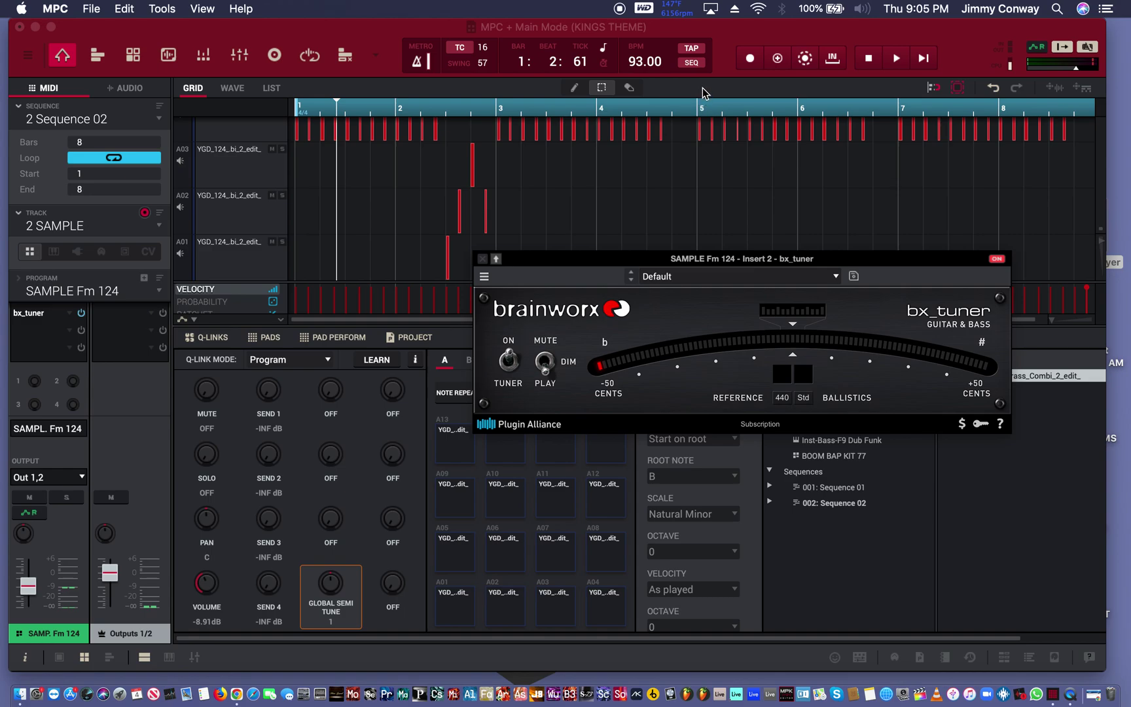
pyautogui.press('space')
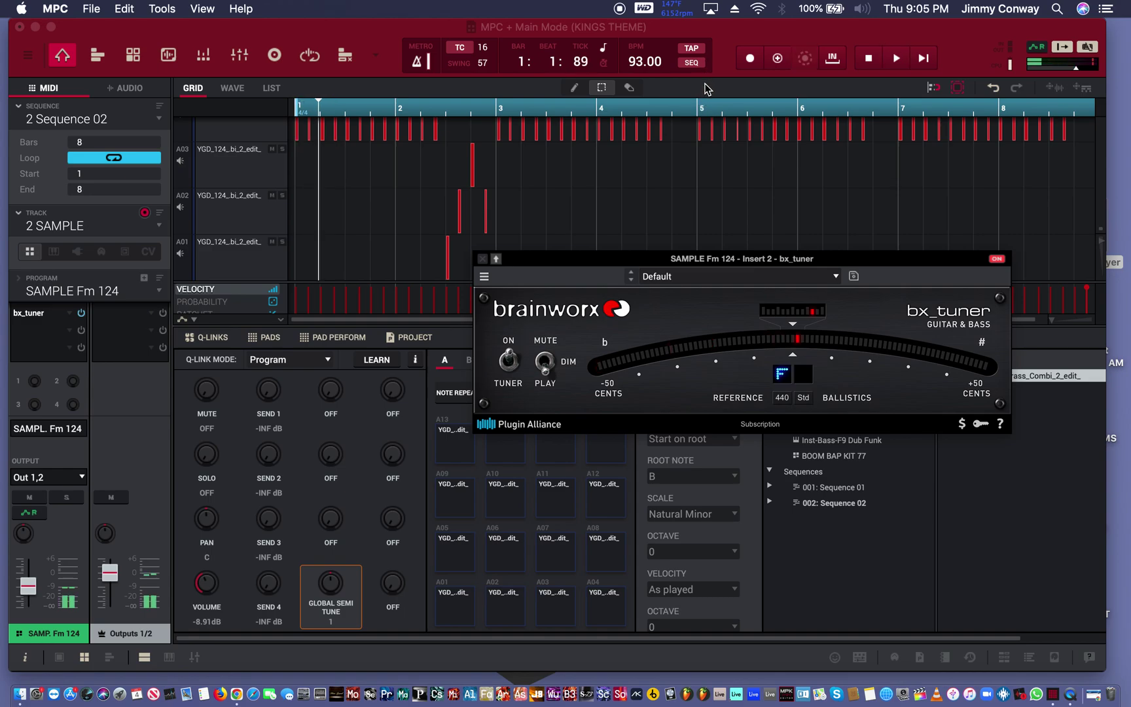
pyautogui.press('space')
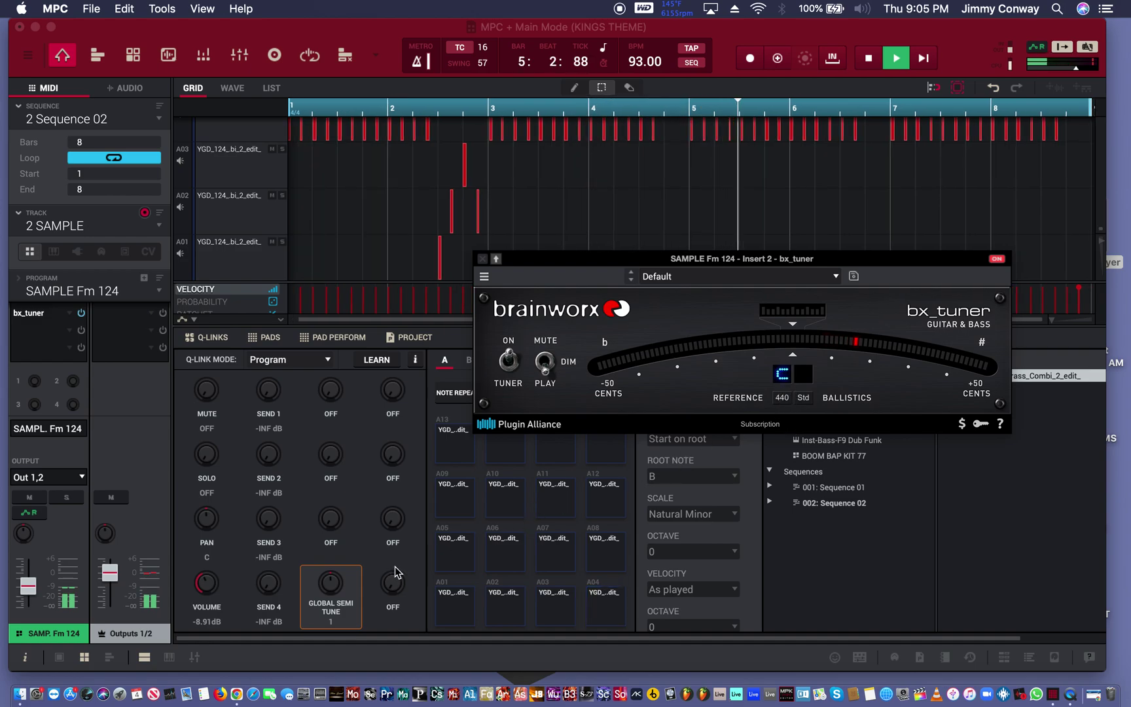
pyautogui.click(331, 583)
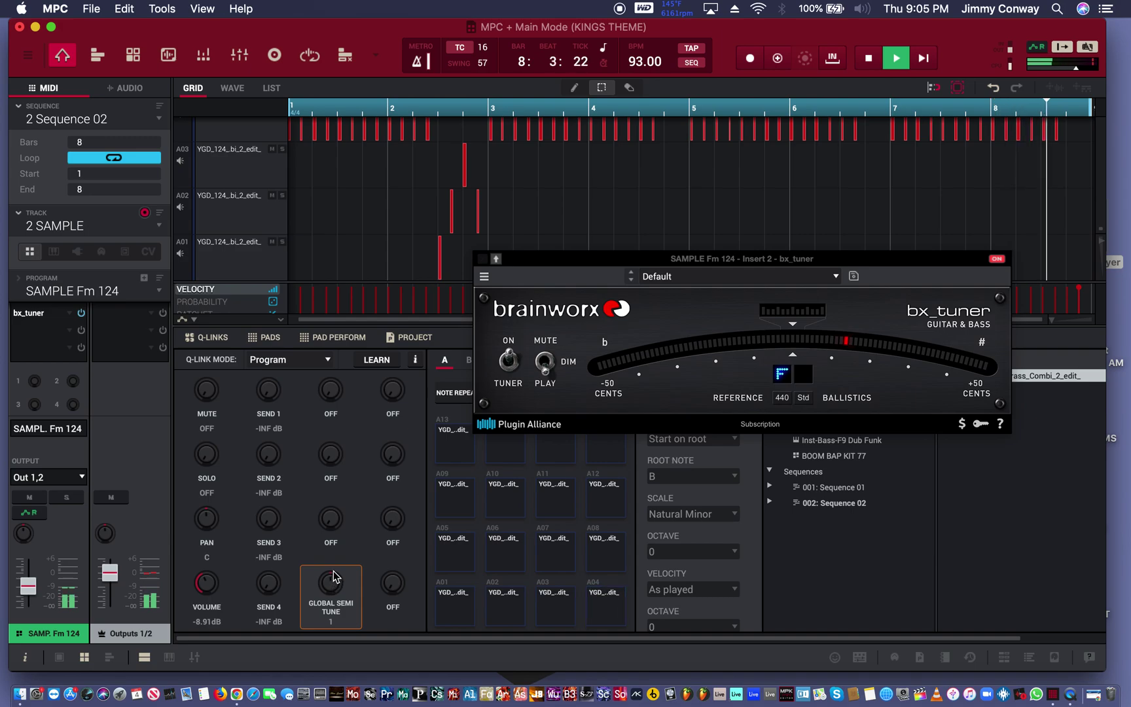
pyautogui.press('space')
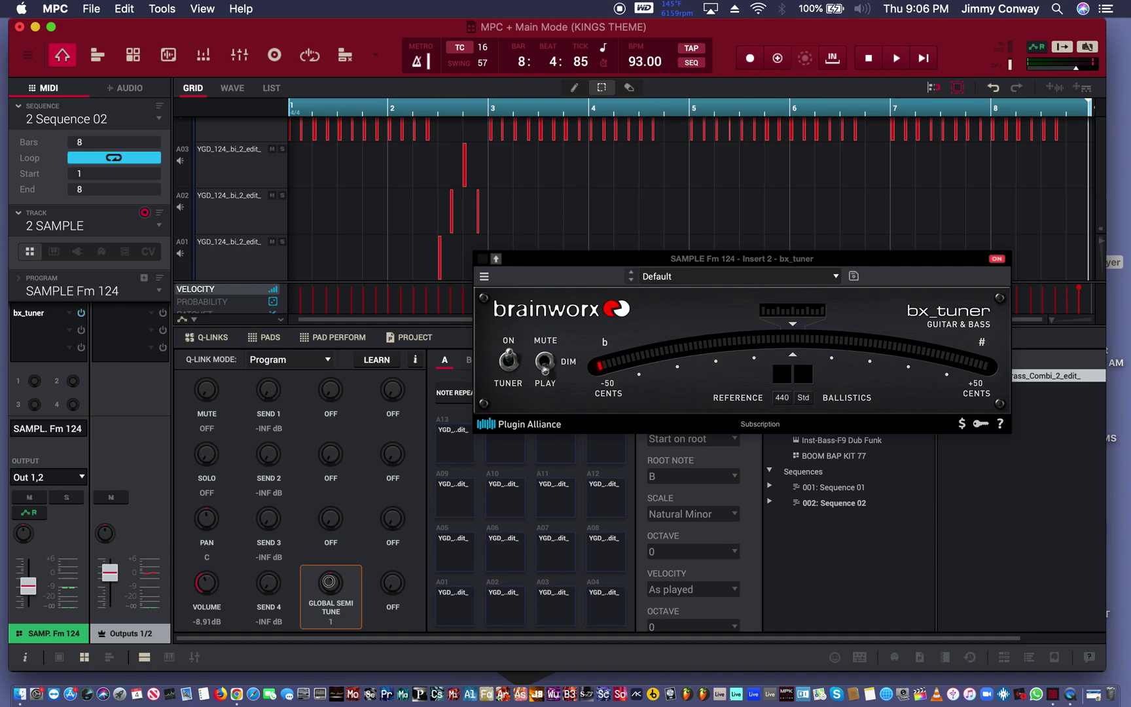
# - Try Global Semi Tune values of 2 and -1 while test-playing the sequence
pyautogui.moveTo(329, 582)
pyautogui.mouseDown()
pyautogui.moveTo(333, 622)
pyautogui.moveTo(335, 578)
pyautogui.moveTo(332, 592)
pyautogui.mouseUp()
pyautogui.press('space')
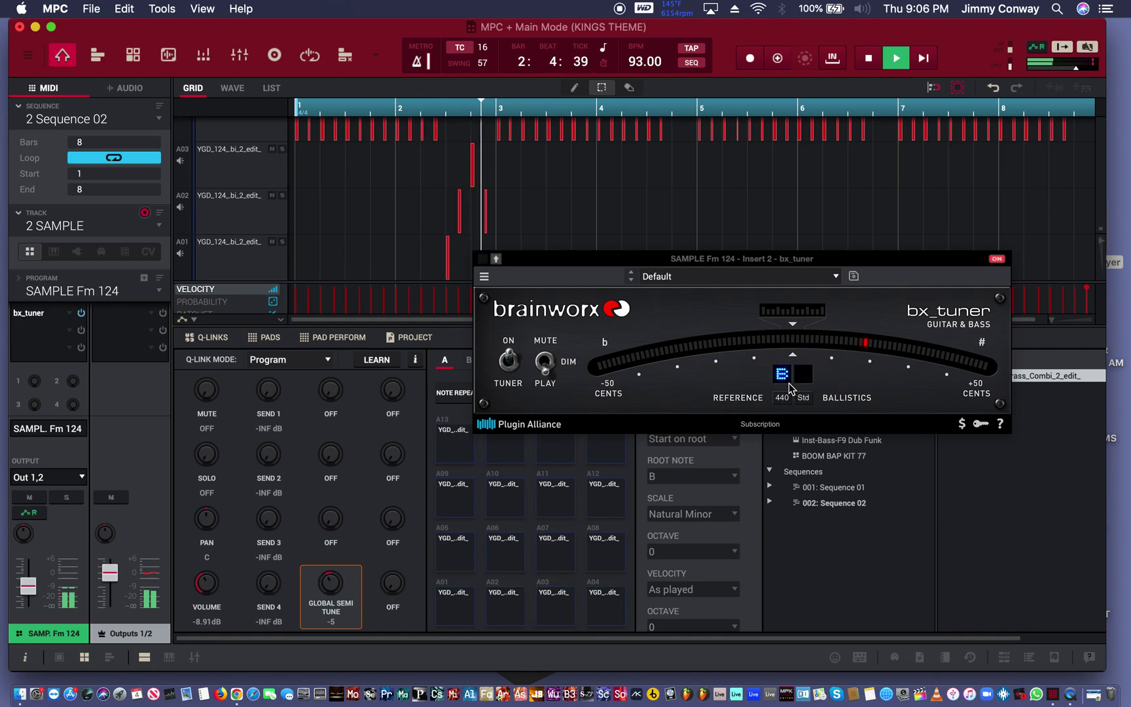
pyautogui.press('space')
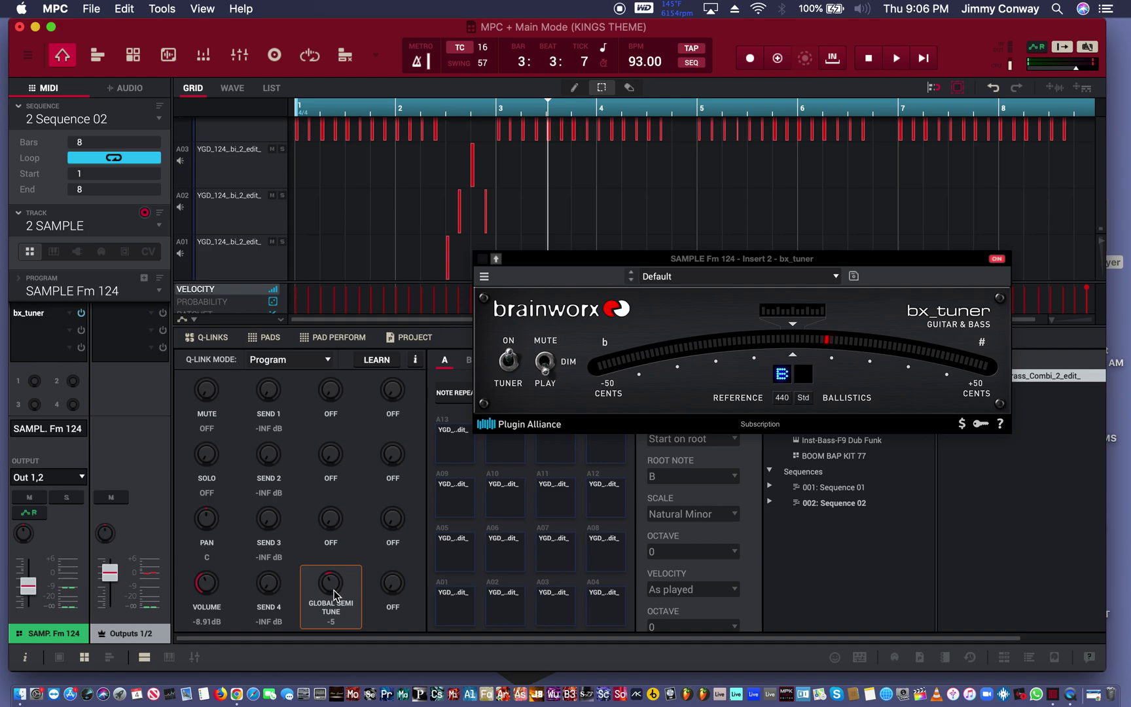
pyautogui.moveTo(332, 582); pyautogui.dragTo(333, 570)
pyautogui.scroll(1, 333, 579)
pyautogui.scroll(-1, 332, 578)
# - Close the bx_tuner window, replaying once with it briefly reopened, then stop playback
pyautogui.click(485, 266)
pyautogui.click(483, 260)
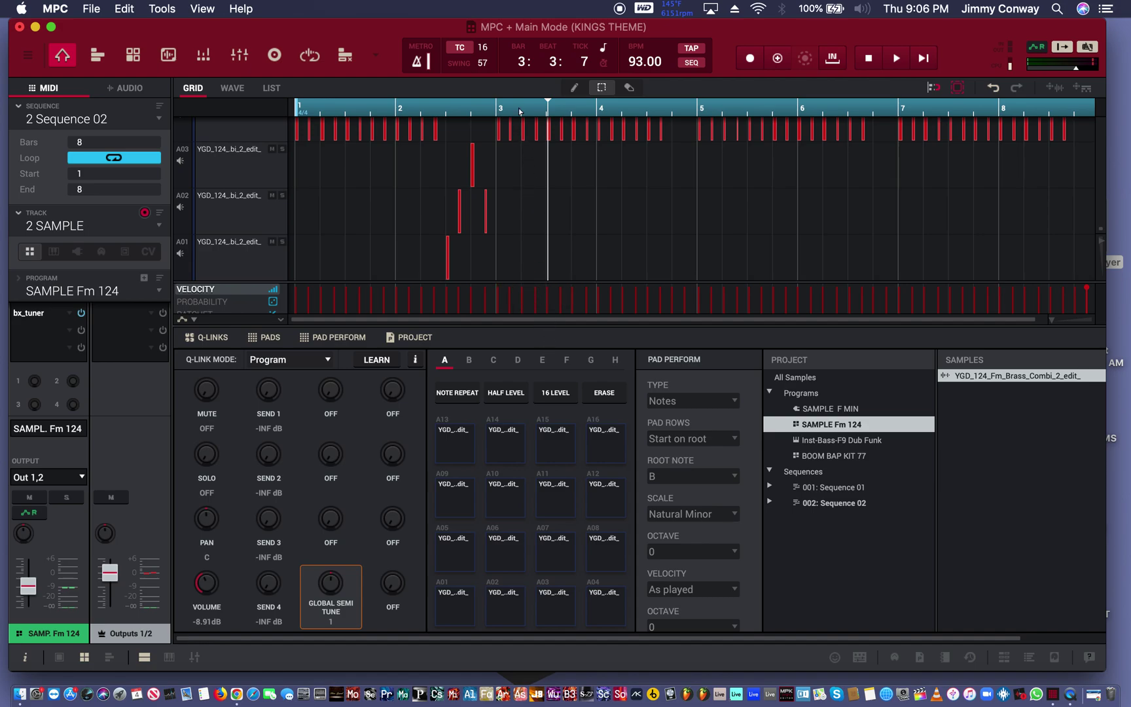
pyautogui.moveTo(519, 108); pyautogui.dragTo(512, 76)
pyautogui.press('space')
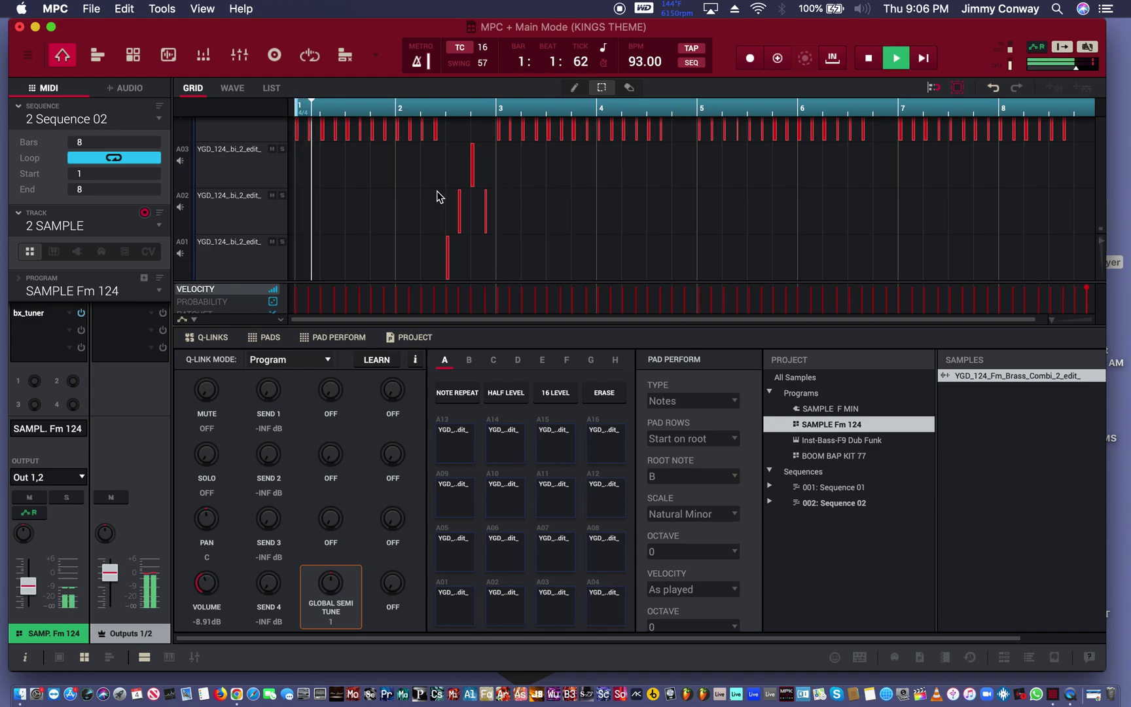
pyautogui.click(47, 315)
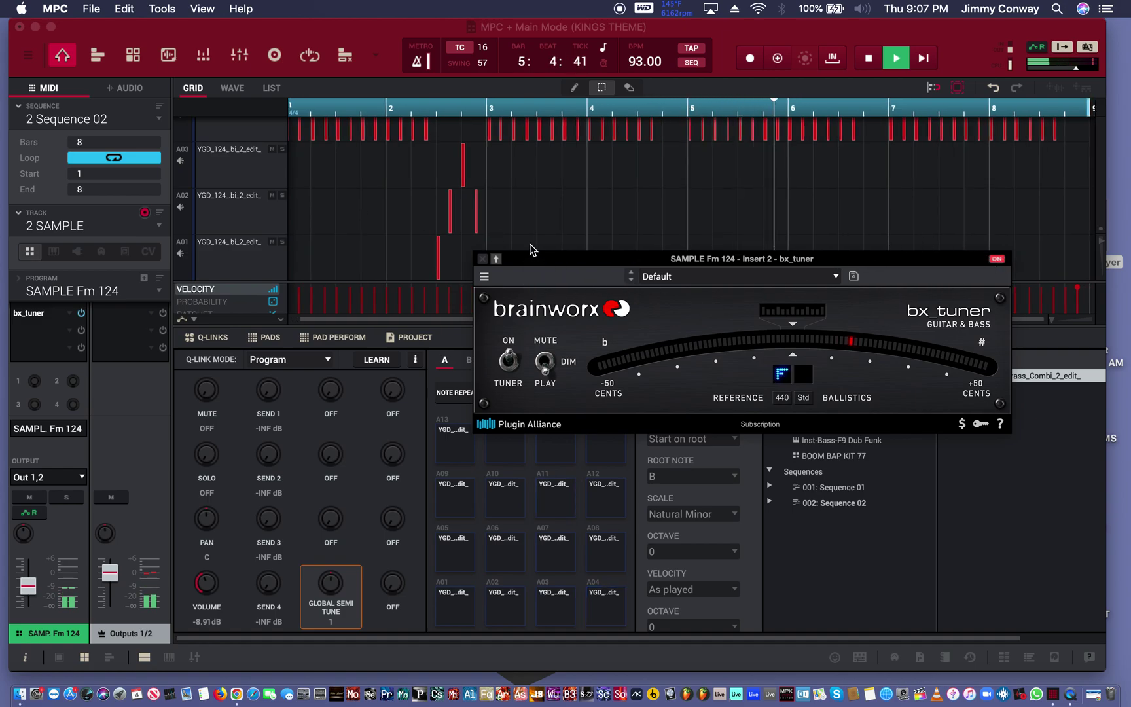
pyautogui.click(482, 259)
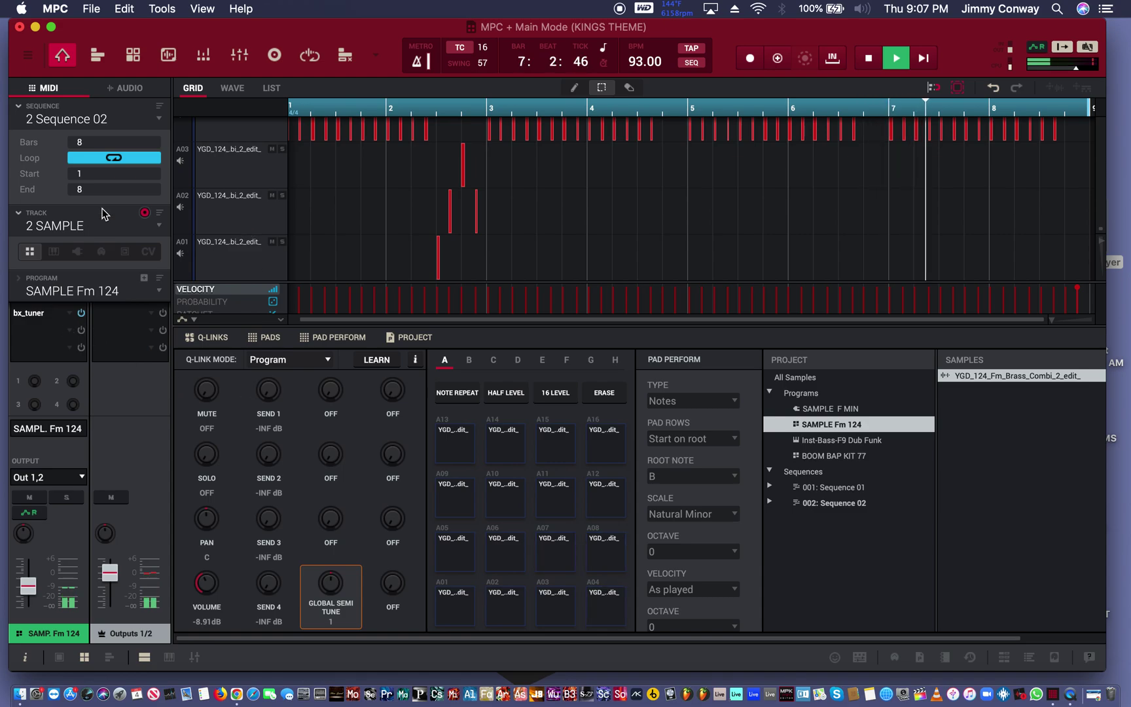
pyautogui.press('space')
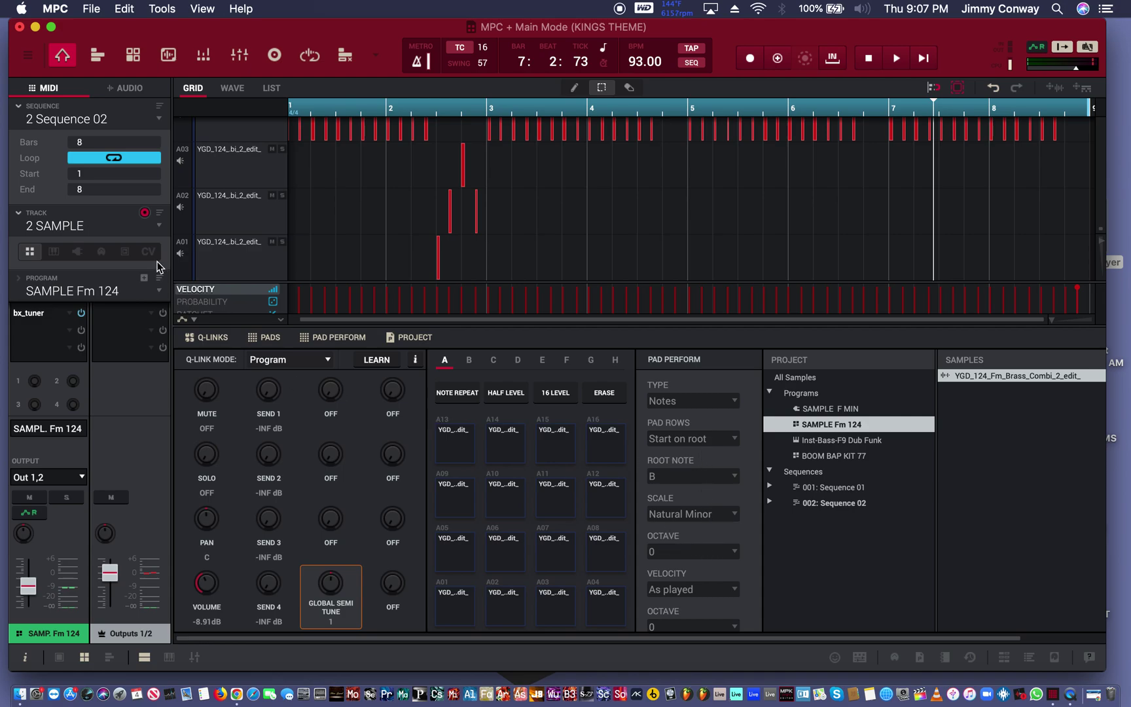
# - Make the unused track 4 active and view its available program choices
pyautogui.click(119, 228)
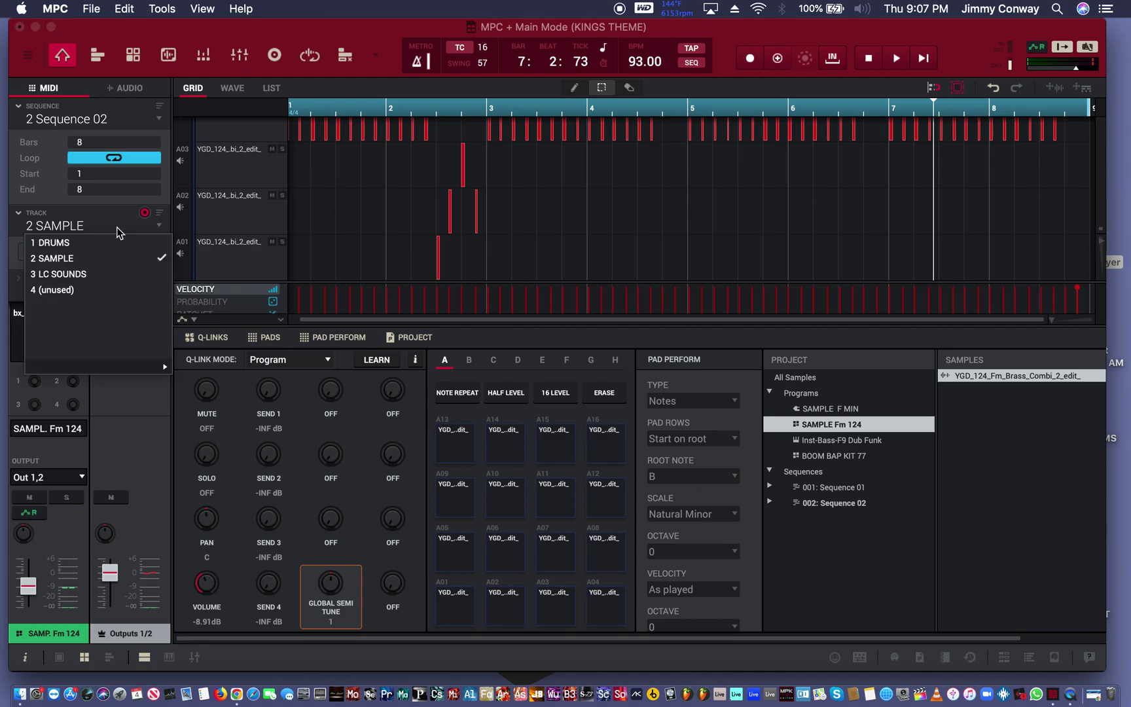
pyautogui.click(112, 274)
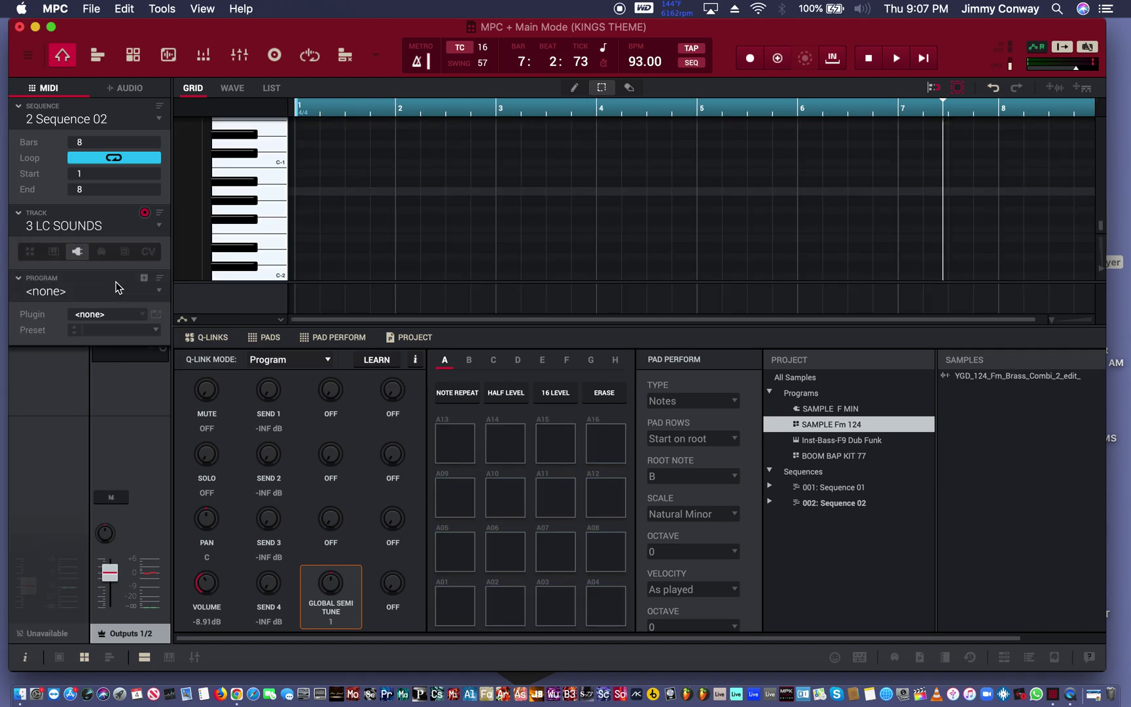
pyautogui.click(99, 226)
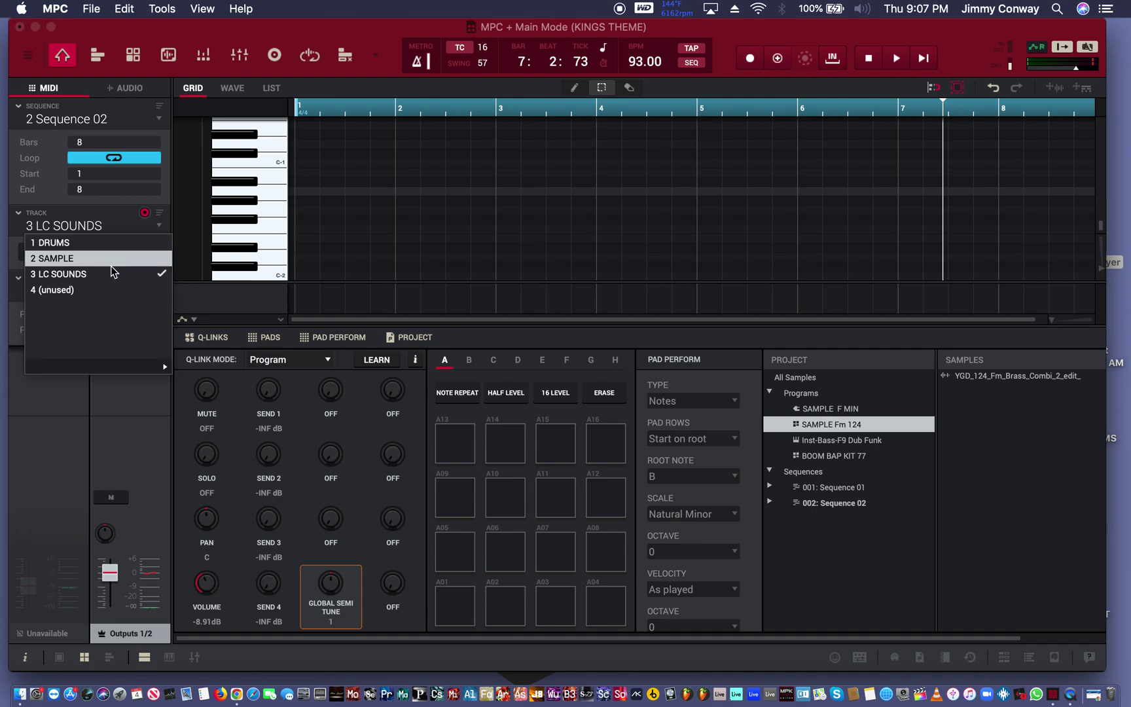
pyautogui.click(109, 289)
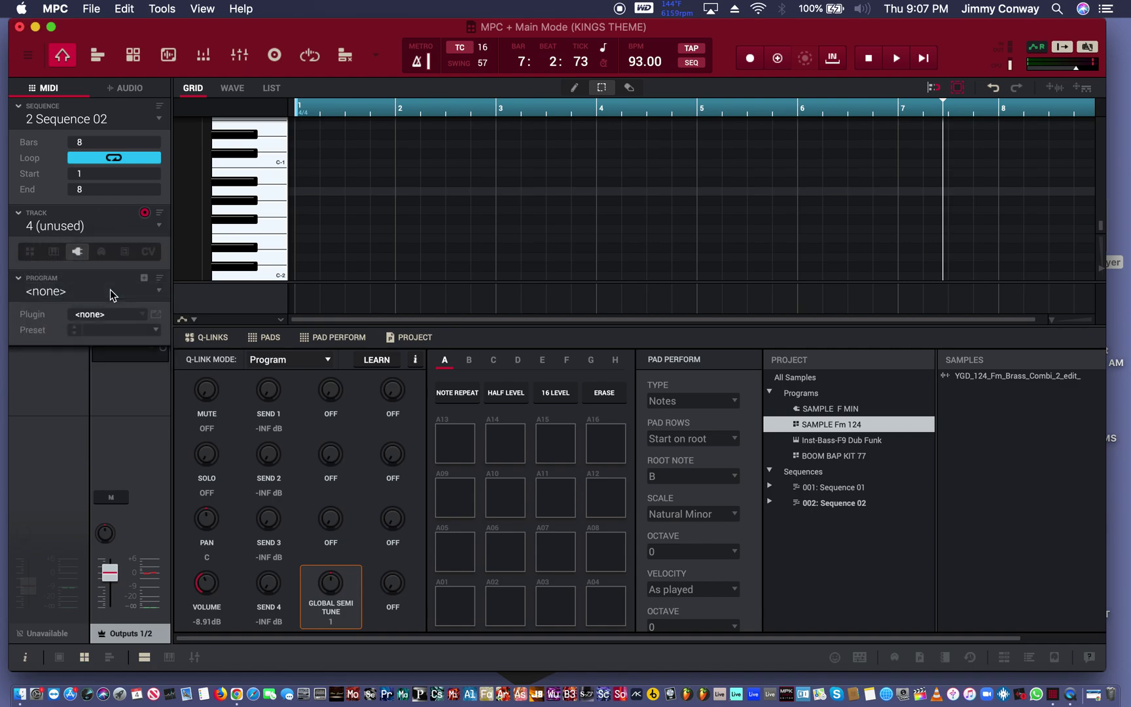
pyautogui.click(109, 288)
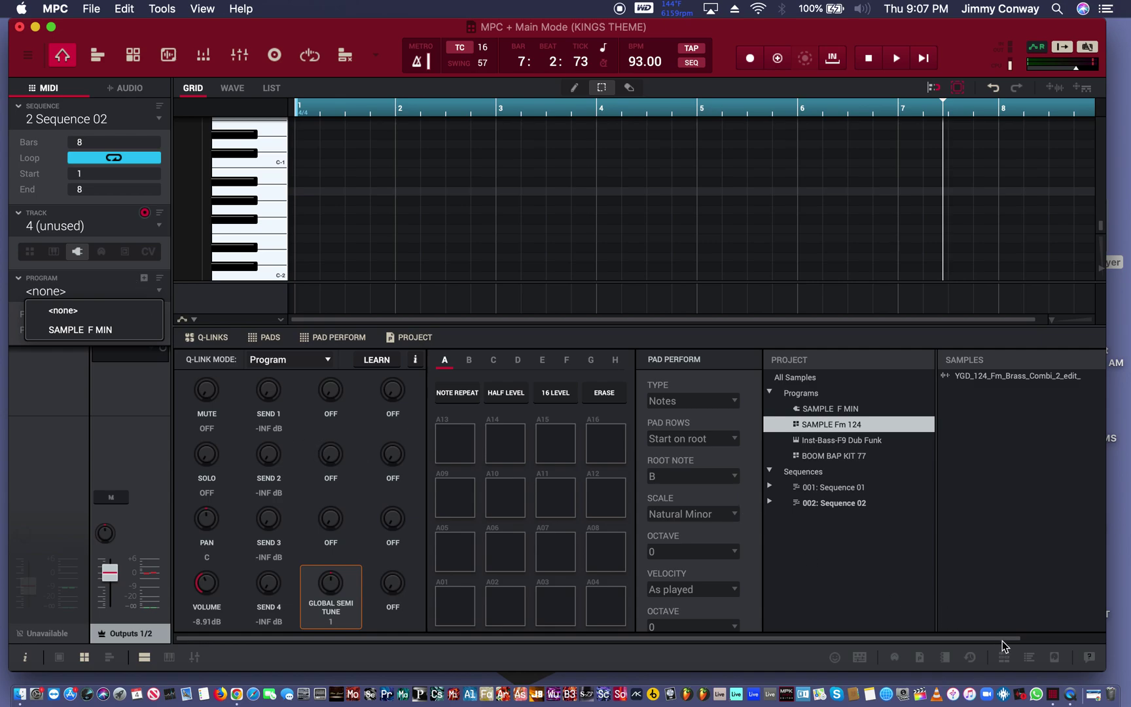
# - Load Inst-Bass-F9 Dub Funk from the F9 Essential Synth Bass expansion onto track 4, replacing the existing program
pyautogui.click(1005, 658)
pyautogui.click(1005, 657)
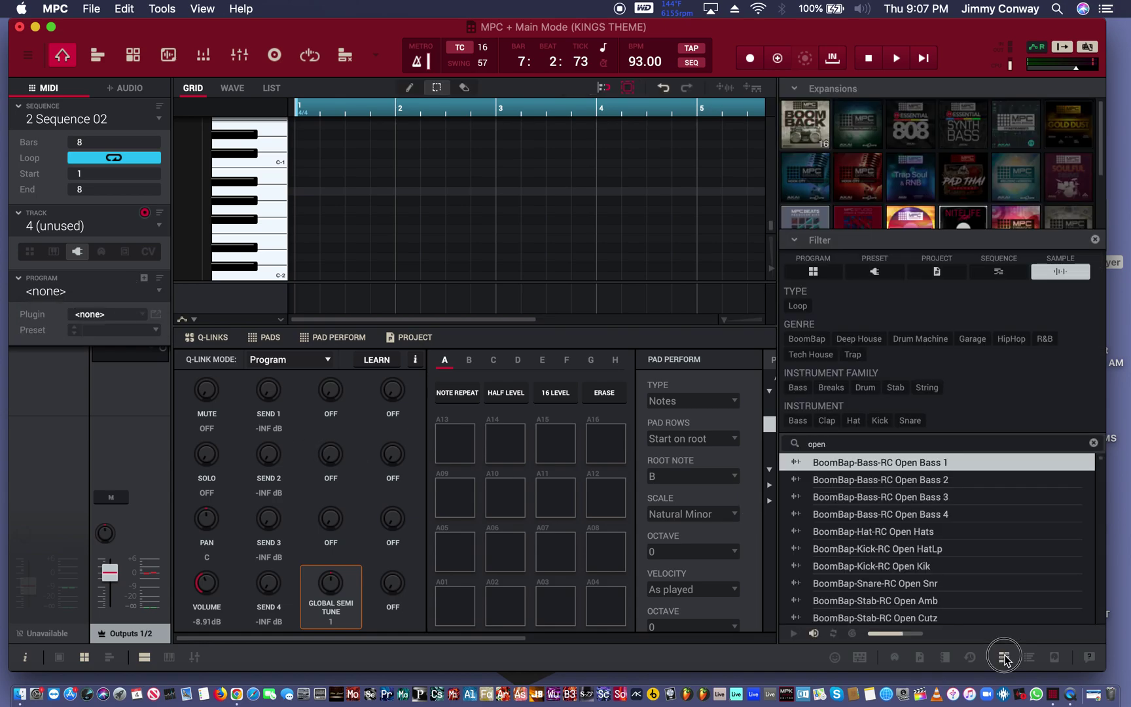
pyautogui.click(1026, 649)
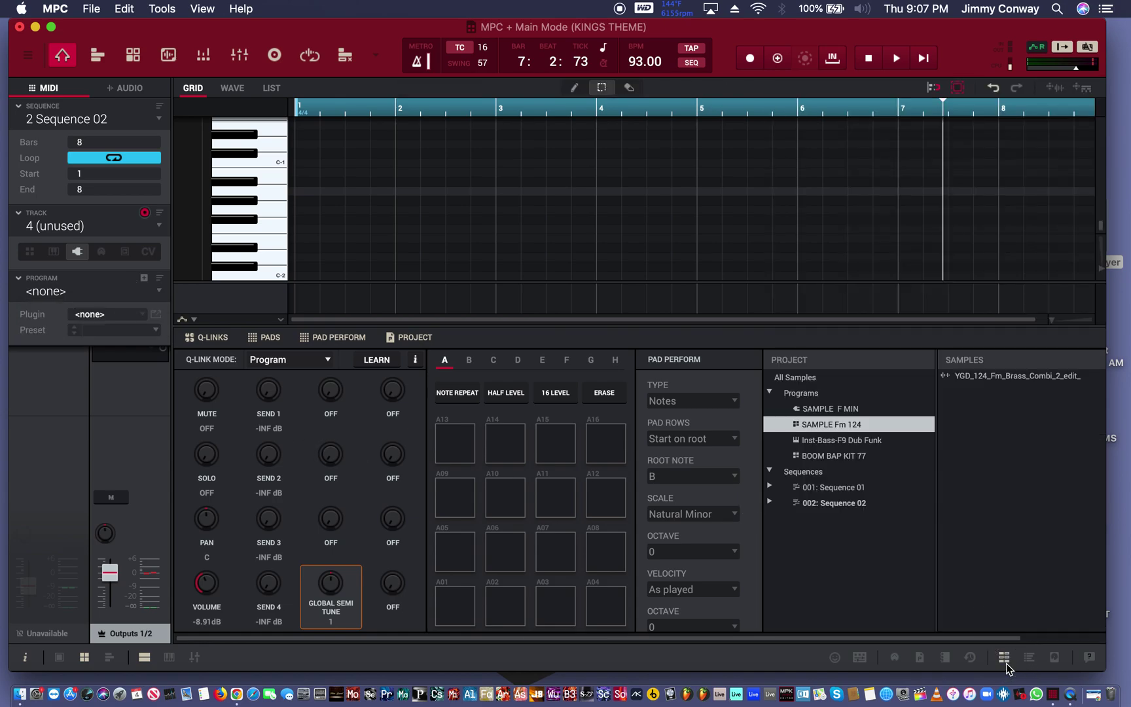
pyautogui.click(1023, 661)
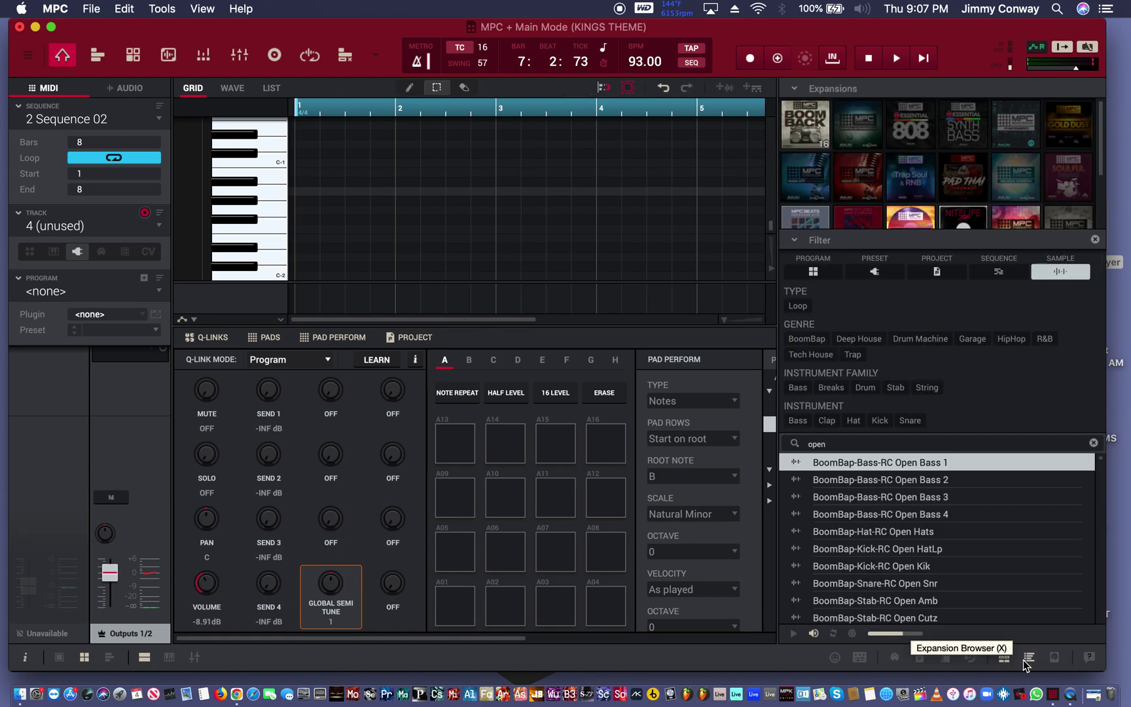
pyautogui.click(1030, 660)
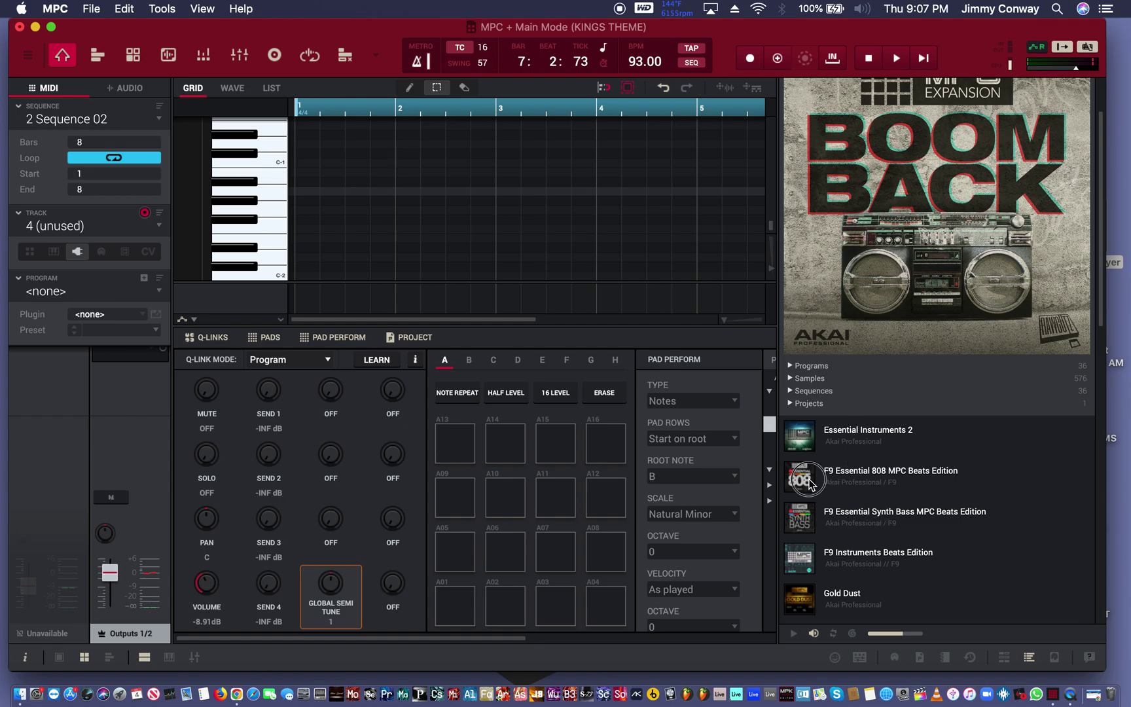
pyautogui.click(809, 483)
pyautogui.click(808, 514)
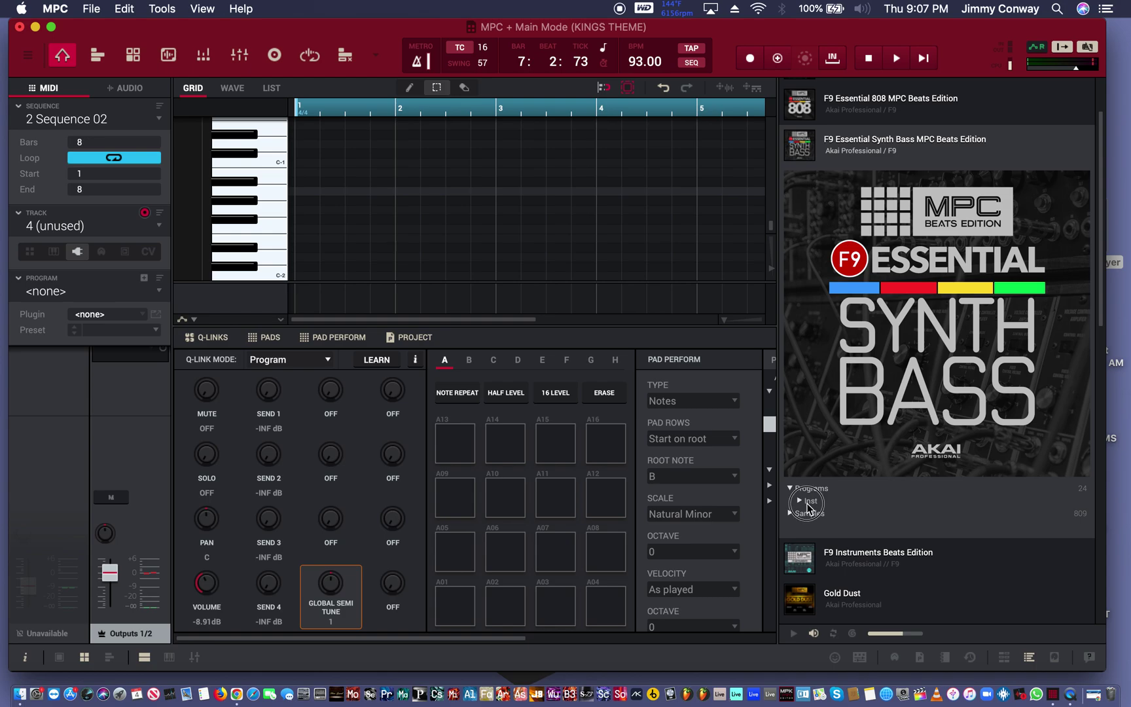
pyautogui.click(807, 502)
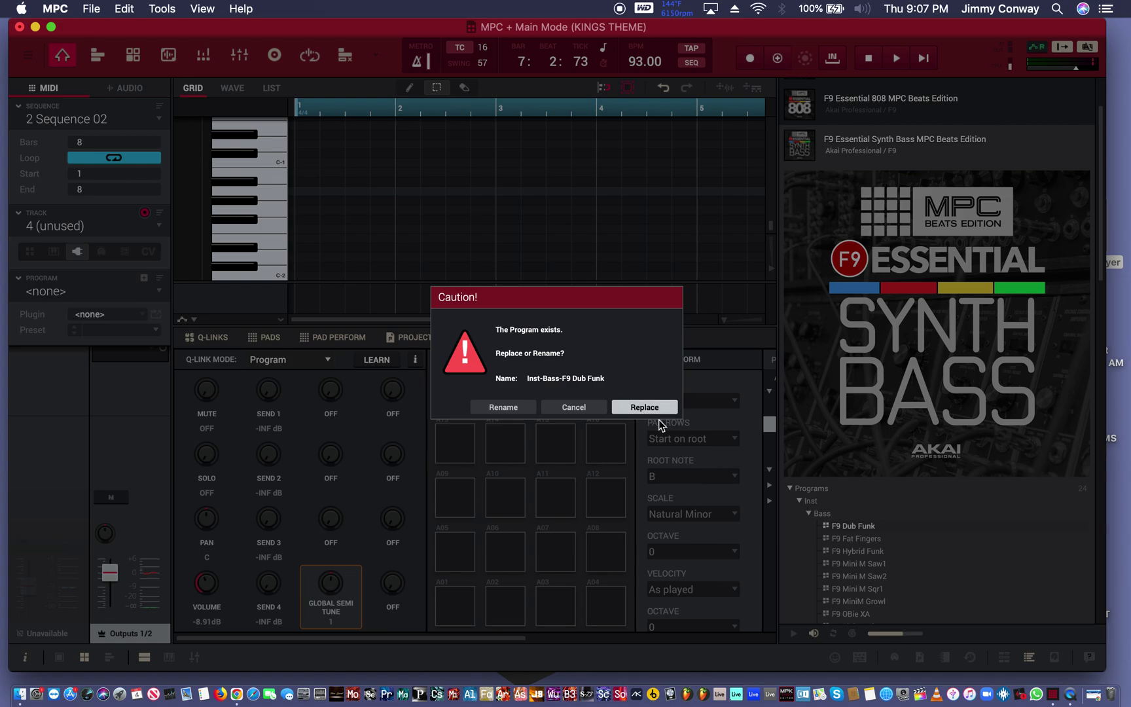
pyautogui.click(656, 411)
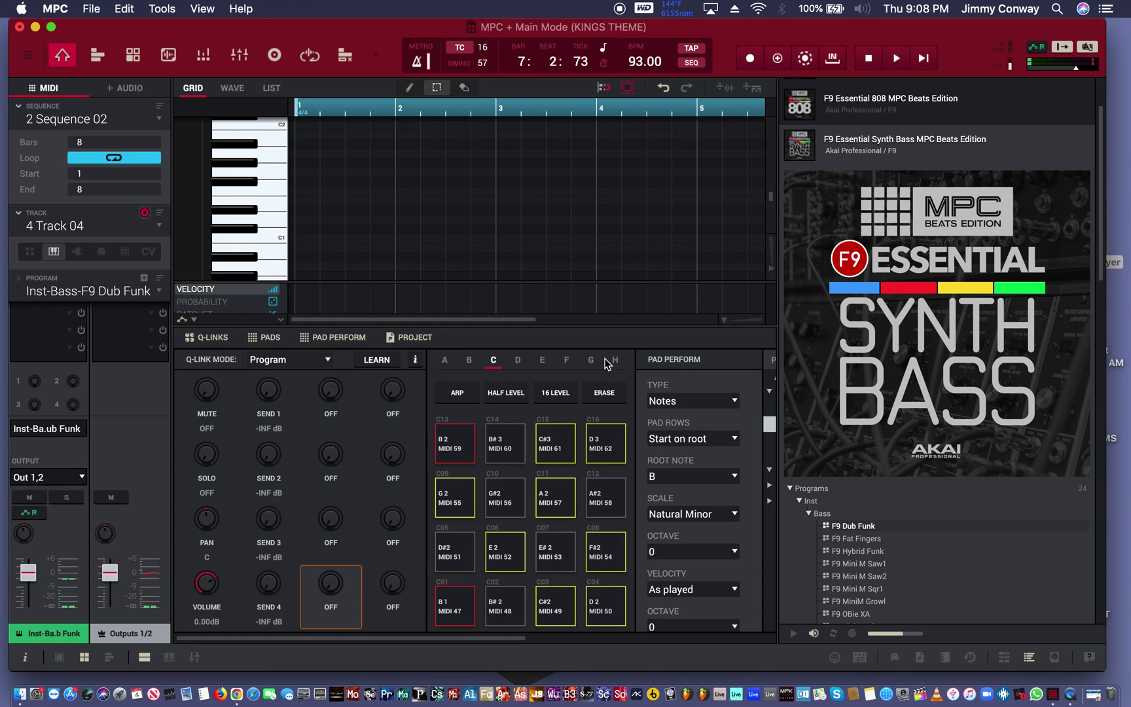
# - Set the Pad Perform root note to F so the pads play F natural minor
pyautogui.click(719, 484)
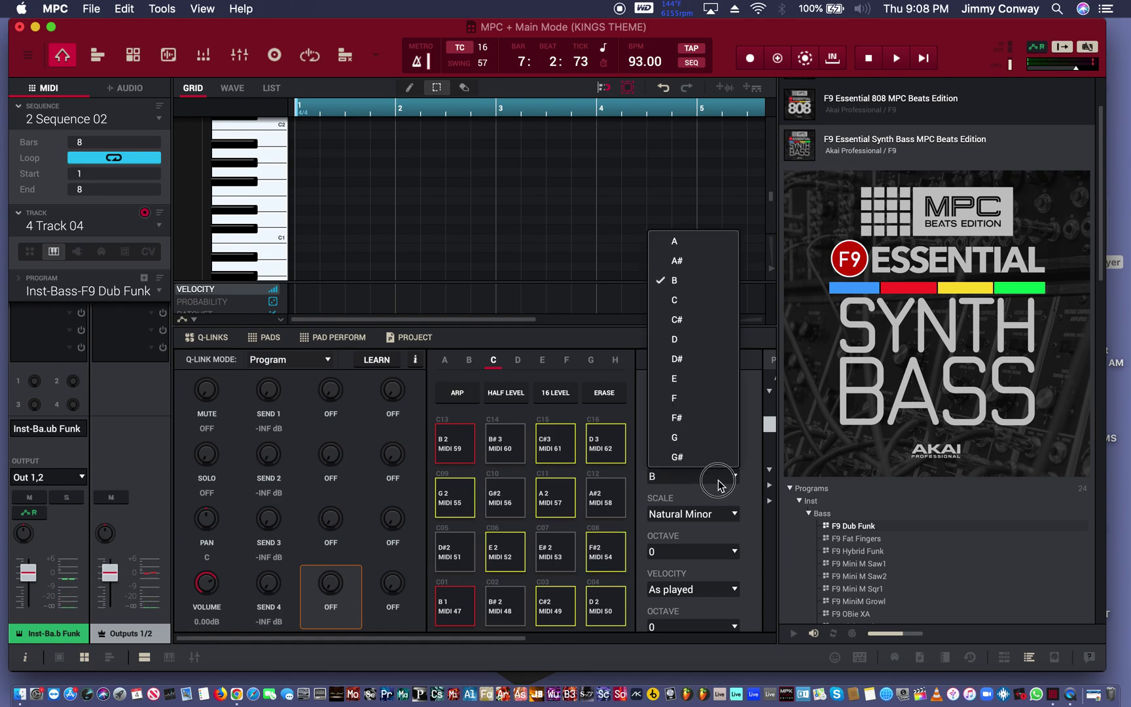
pyautogui.click(718, 397)
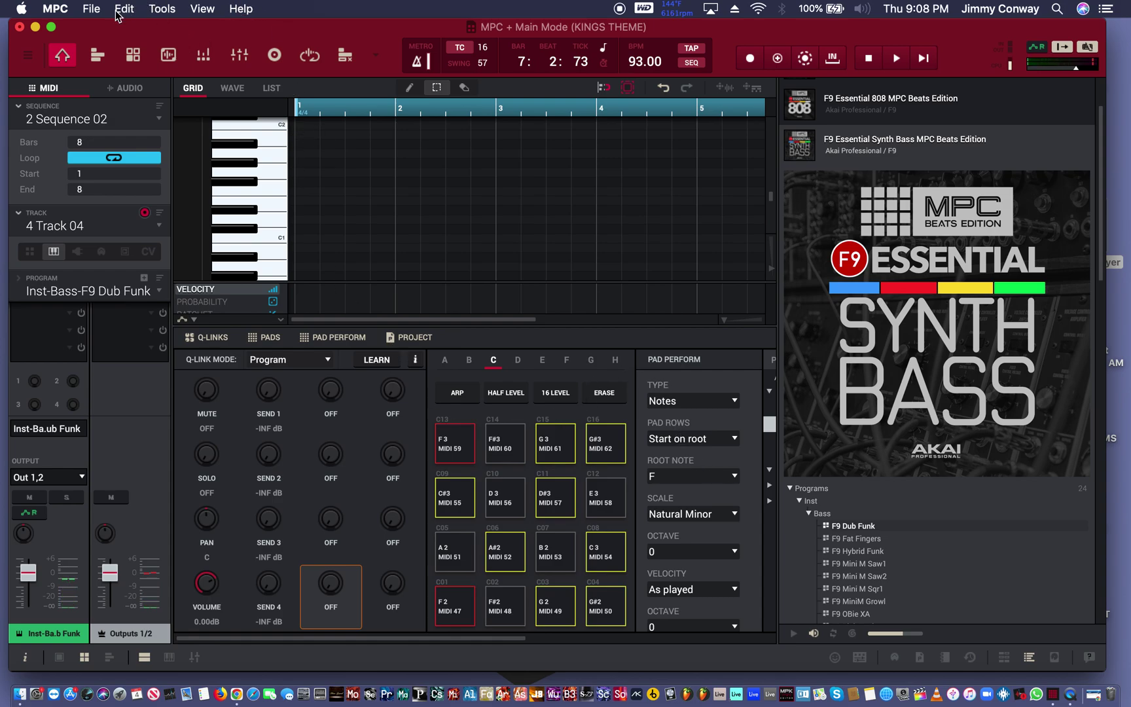
# - Set the audio buffer size to 992 samples (22.5 ms) in MPC Preferences and apply
pyautogui.click(90, 9)
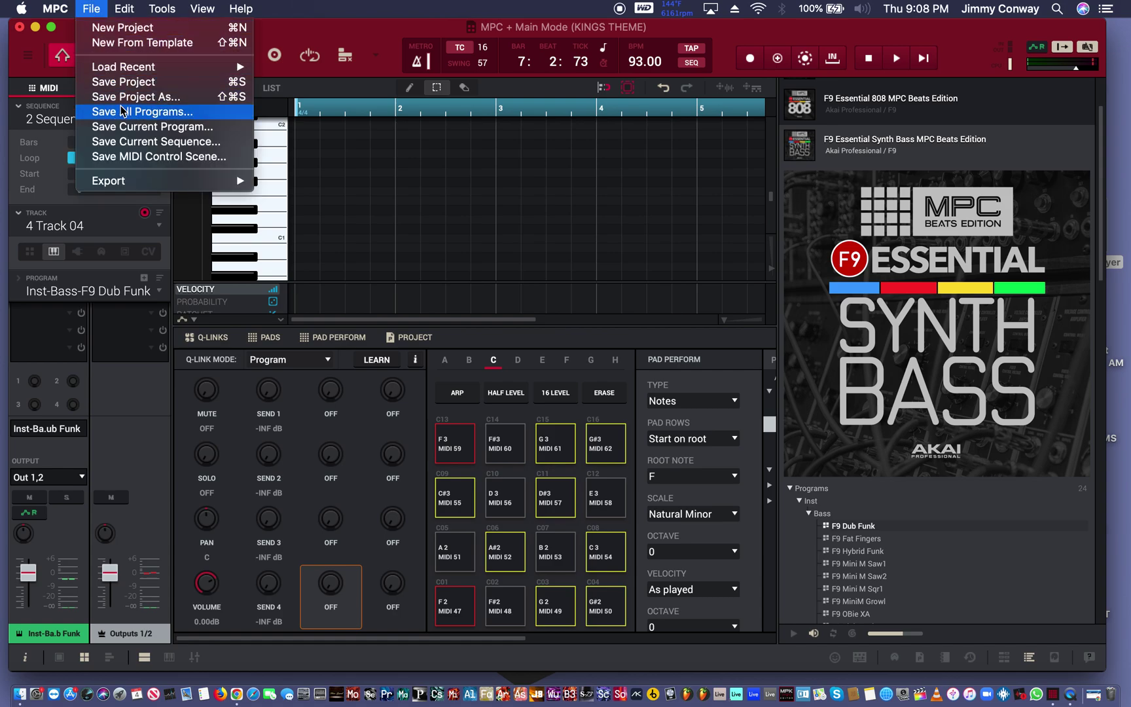
pyautogui.moveTo(55, 8)
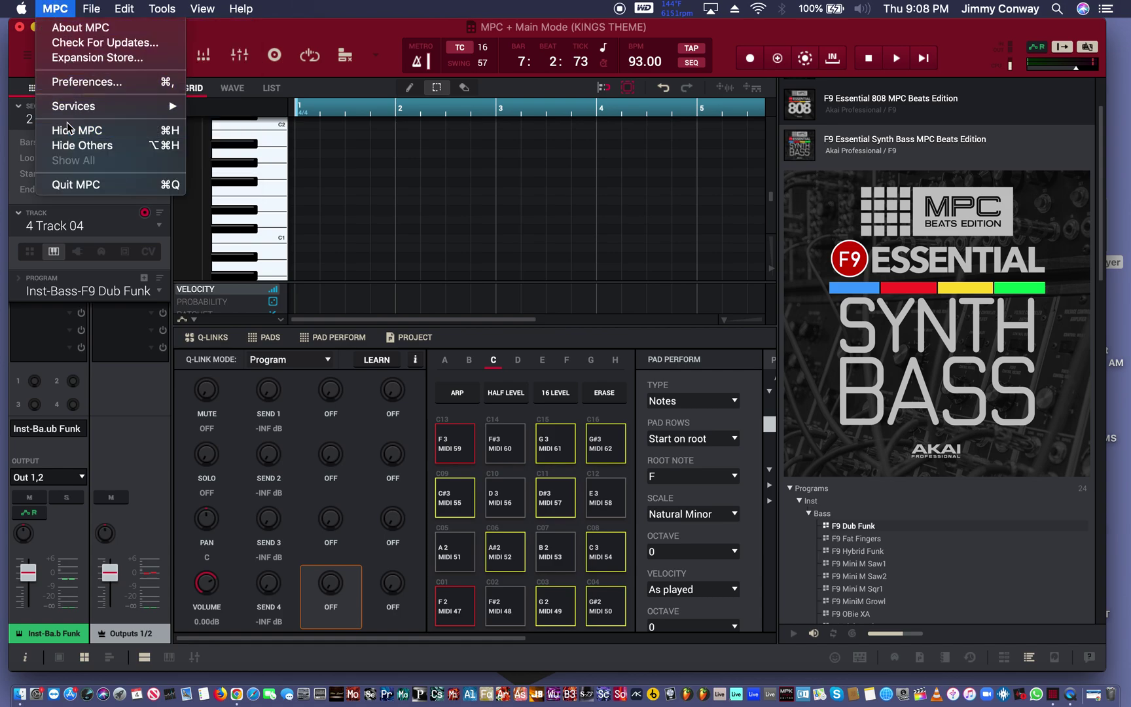
pyautogui.click(77, 83)
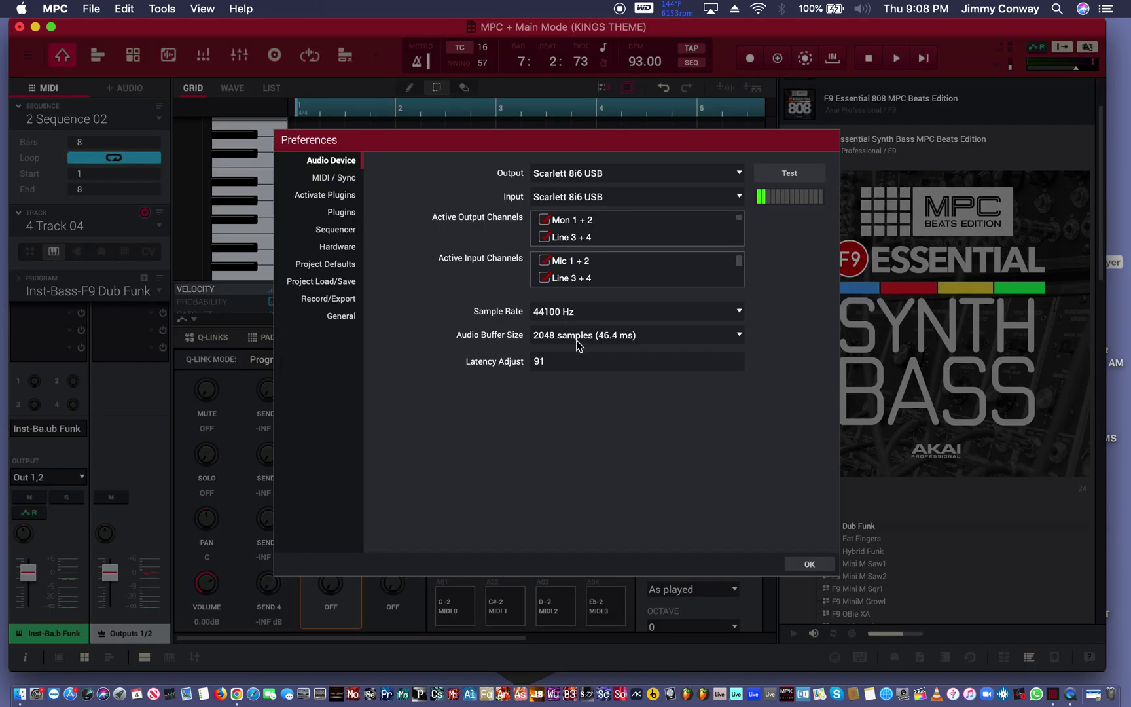
pyautogui.click(577, 338)
pyautogui.click(578, 336)
pyautogui.click(656, 336)
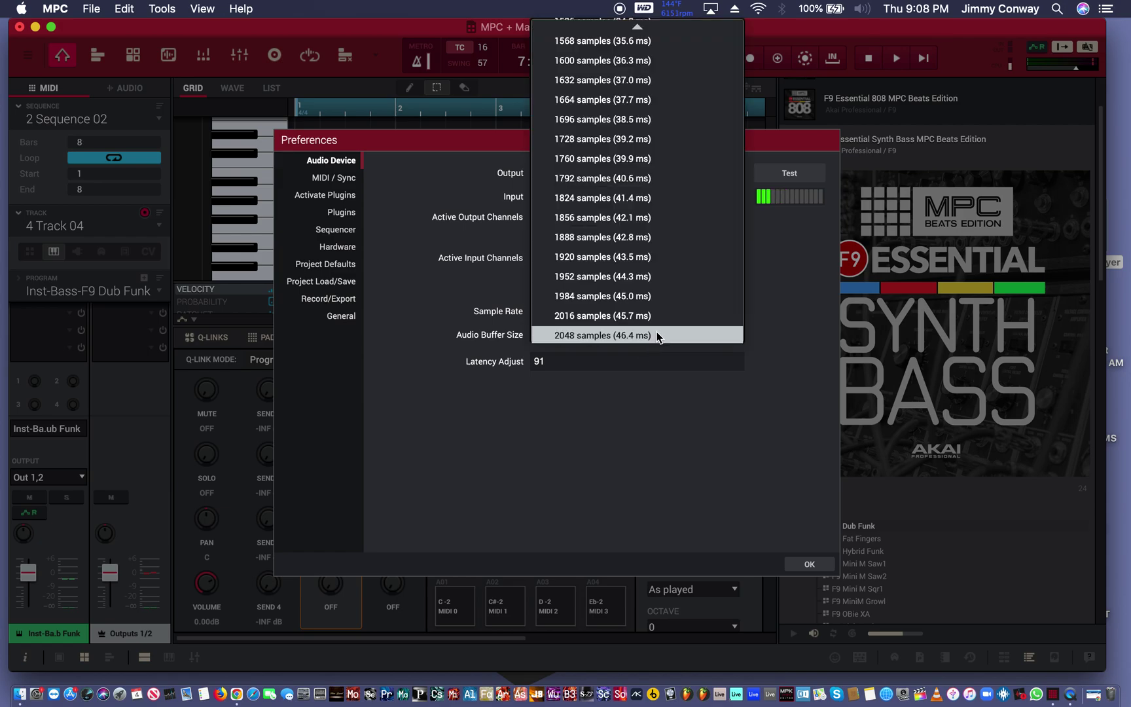
pyautogui.scroll(3, 634, 182)
pyautogui.scroll(7, 633, 185)
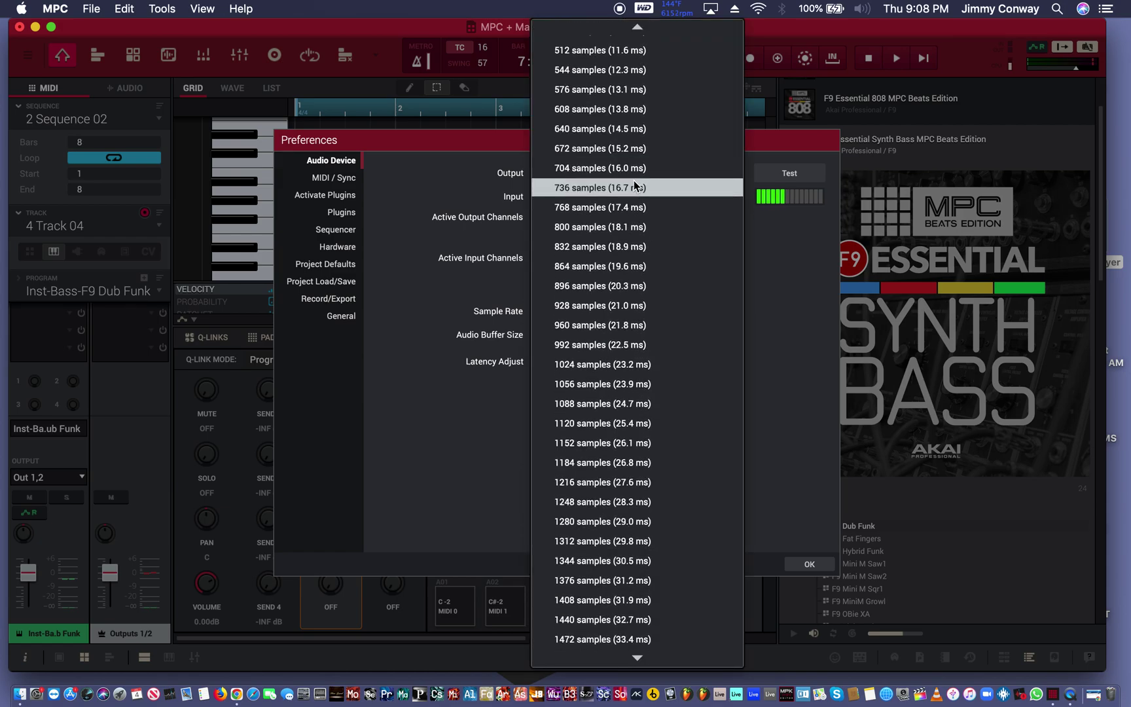
pyautogui.scroll(-2, 633, 185)
pyautogui.click(634, 237)
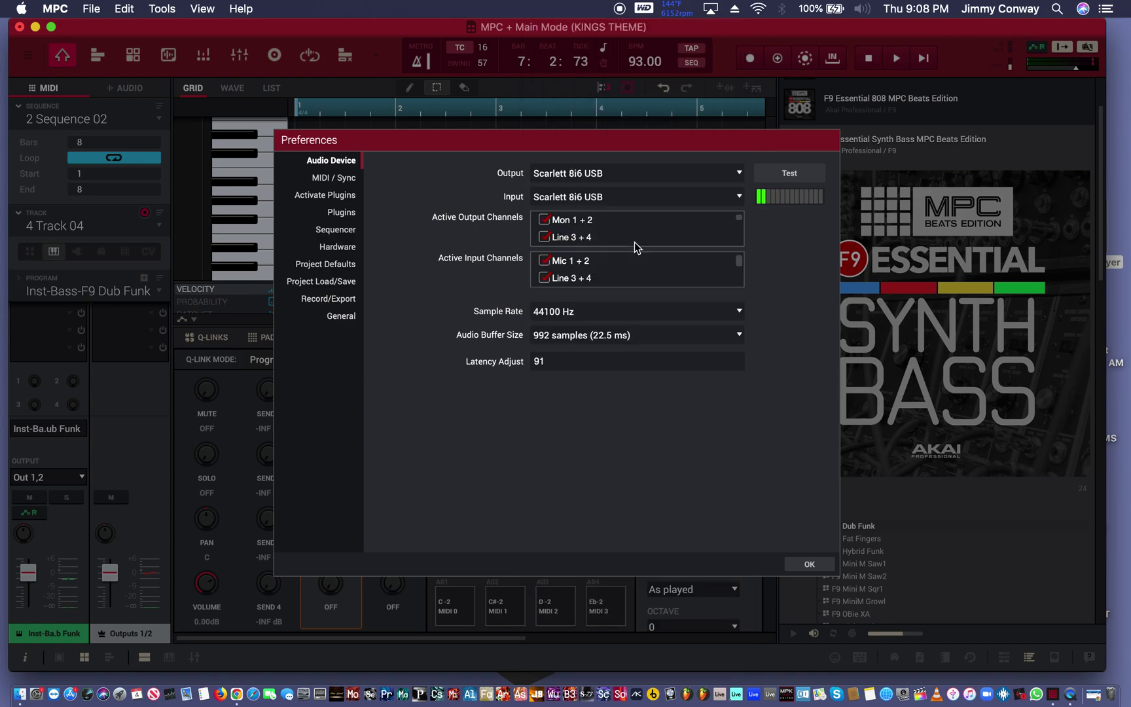
pyautogui.click(815, 565)
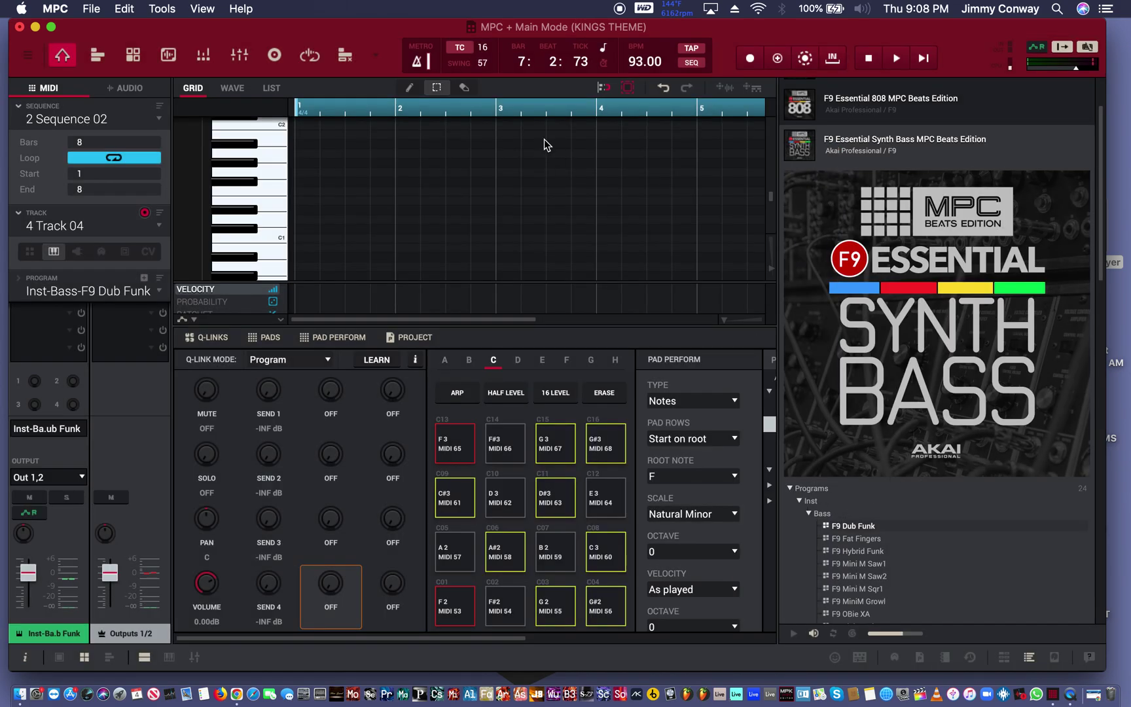
# - Zoom out to show all 8 bars of Sequence 02, then play it through and stop
pyautogui.moveTo(538, 108); pyautogui.dragTo(538, 50)
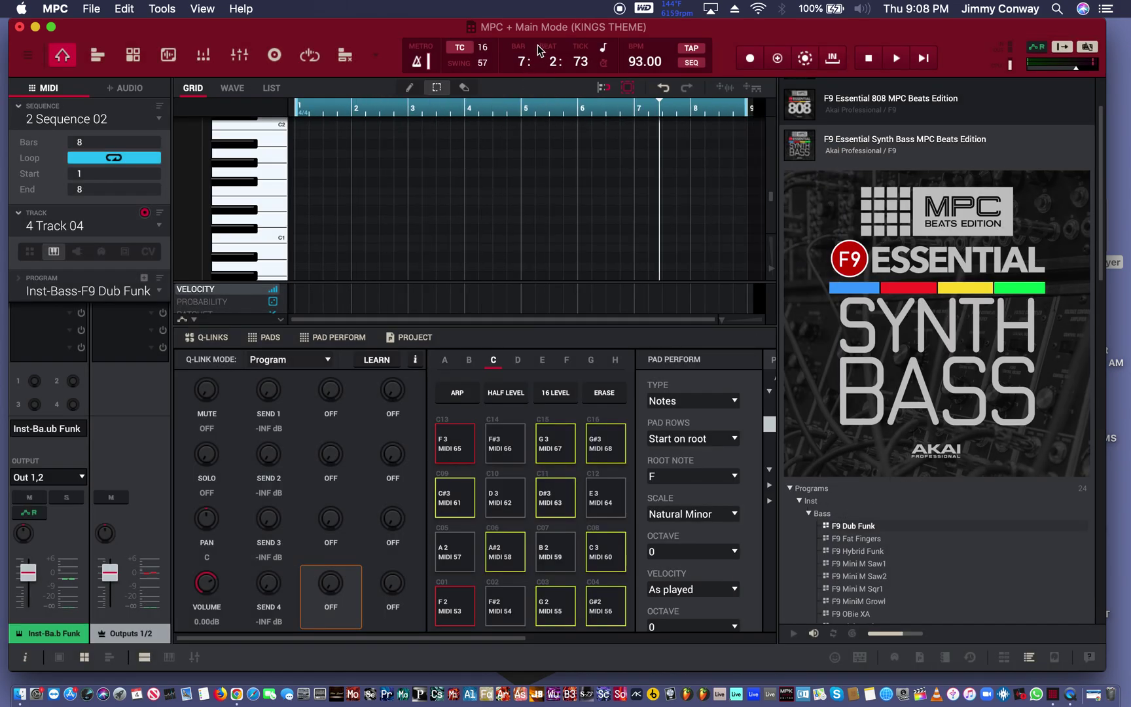
pyautogui.press('space')
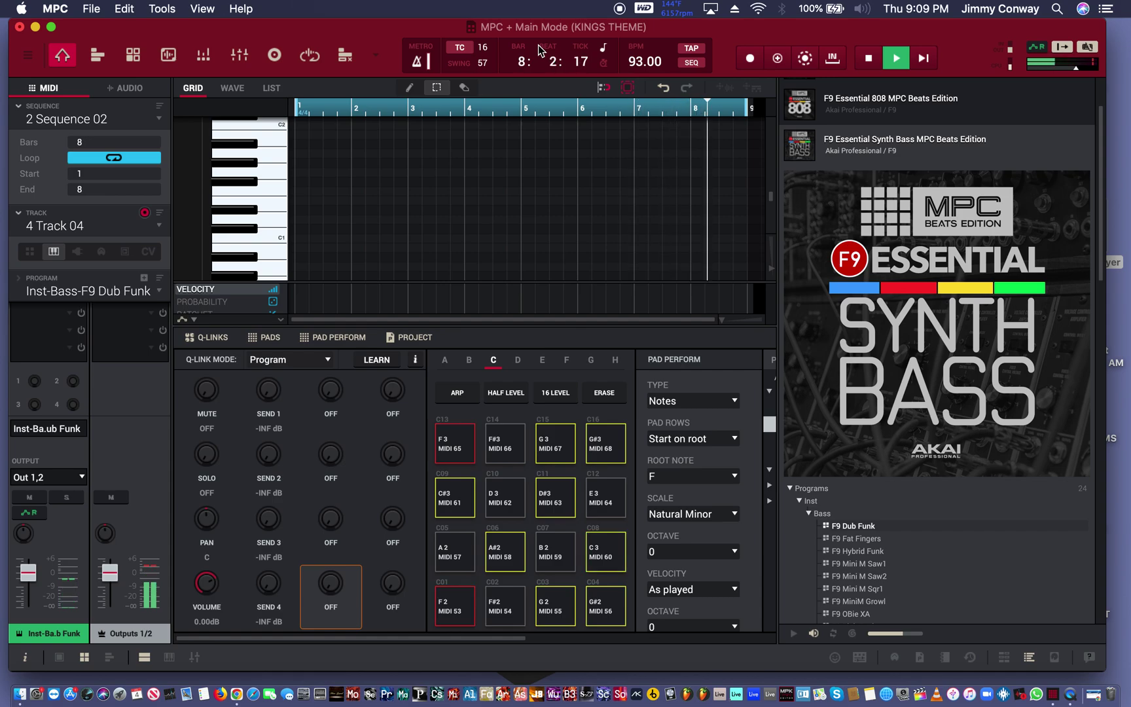
pyautogui.press('space')
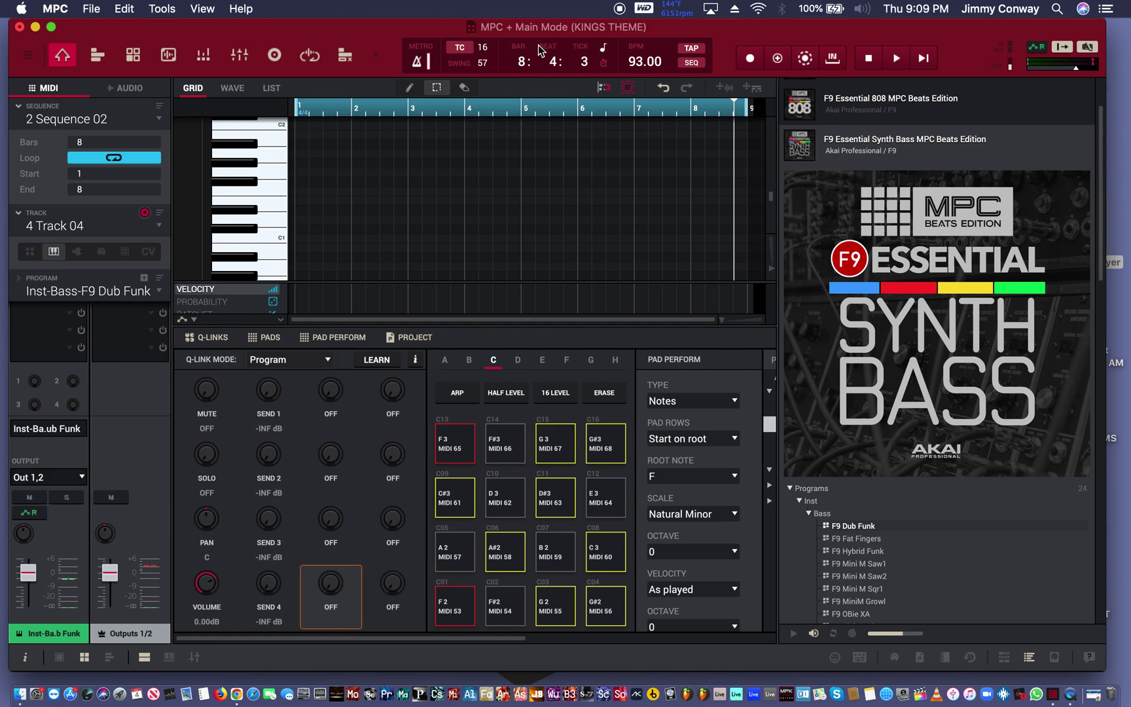
# - Record an F-minor bass line on Track 04 across the 8 bars, turning Overdub off mid-take
pyautogui.press('r')
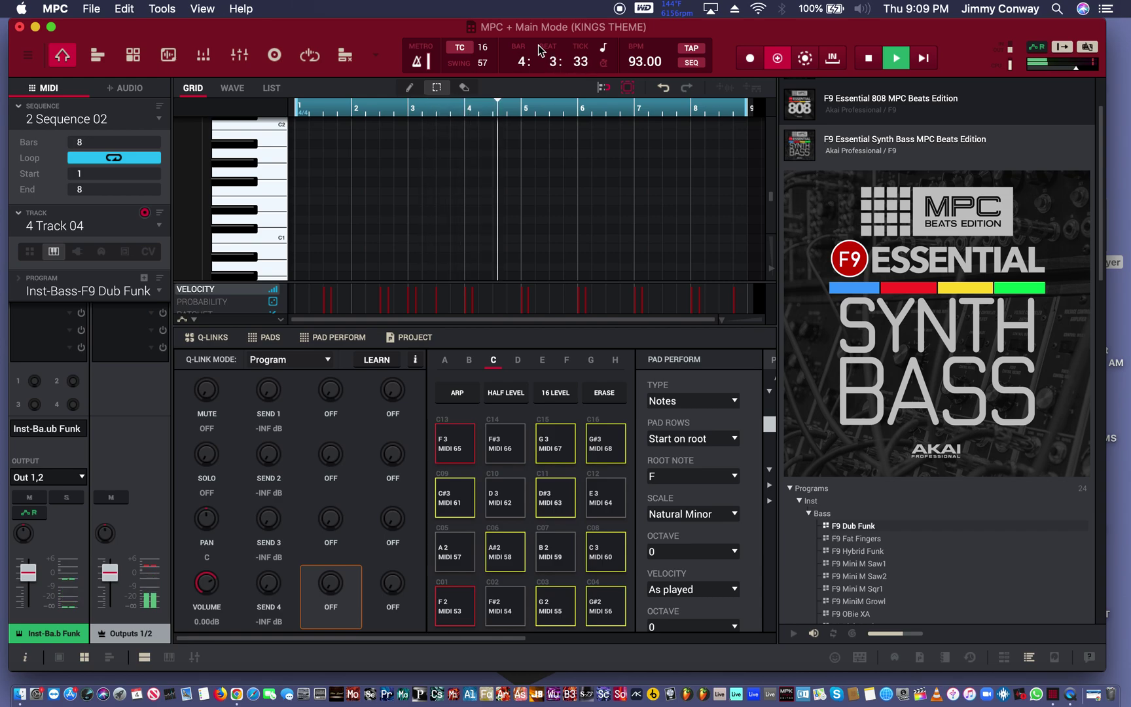
pyautogui.click(778, 59)
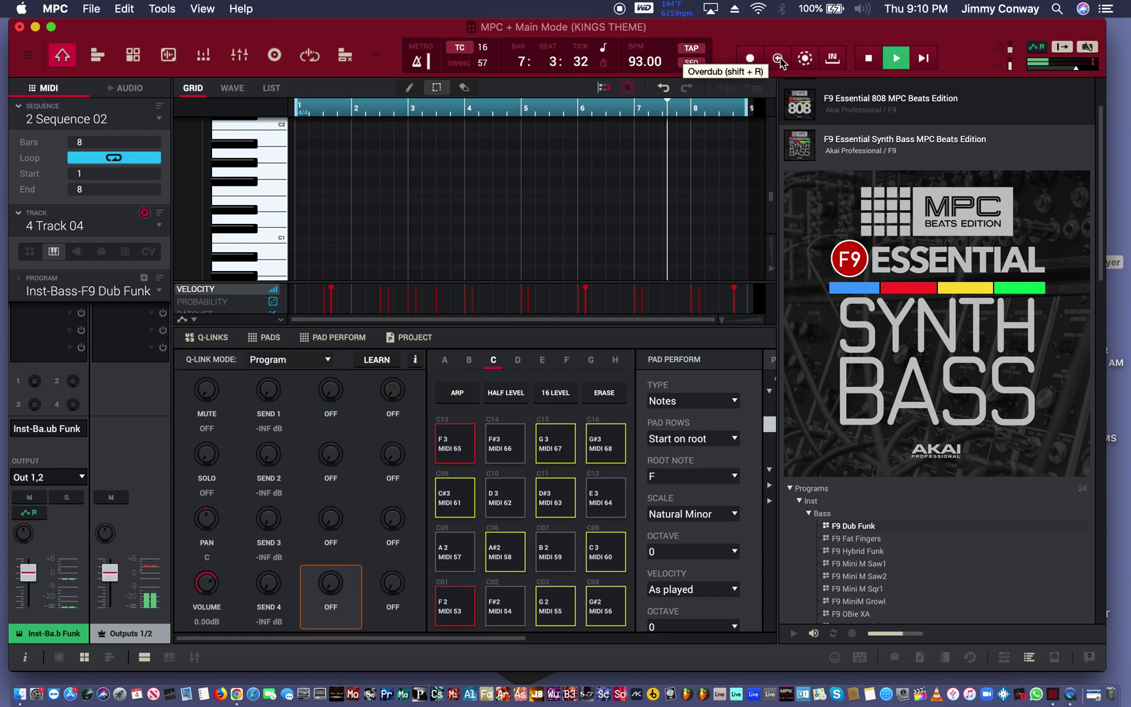
pyautogui.click(867, 58)
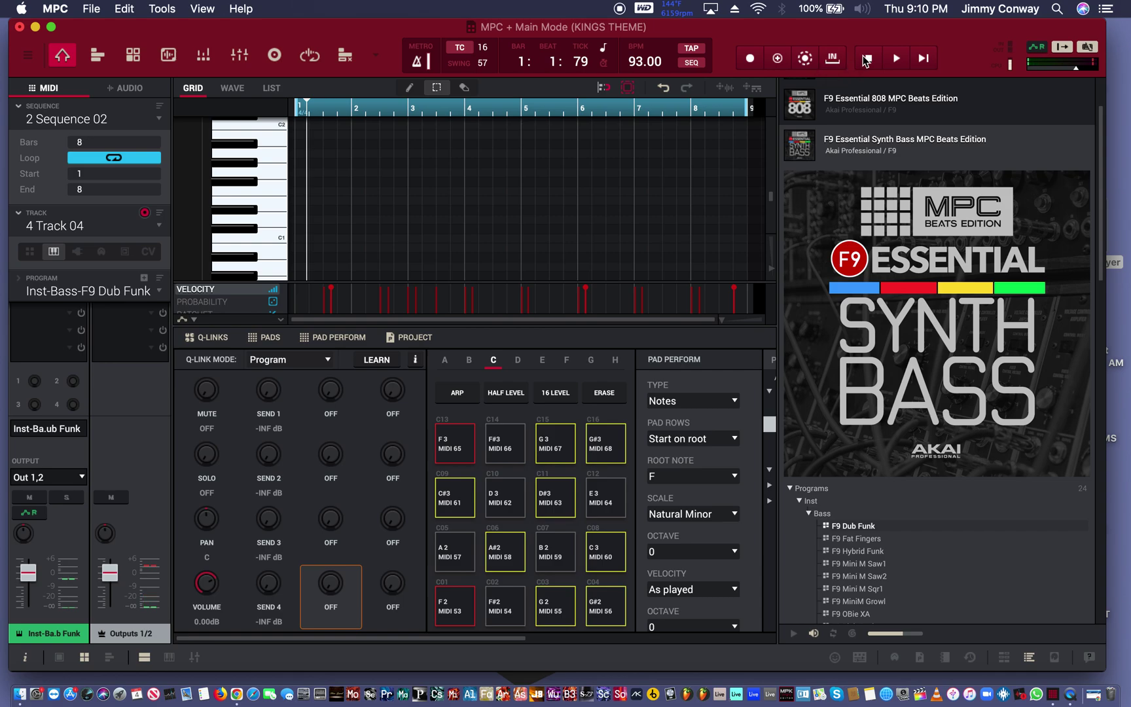